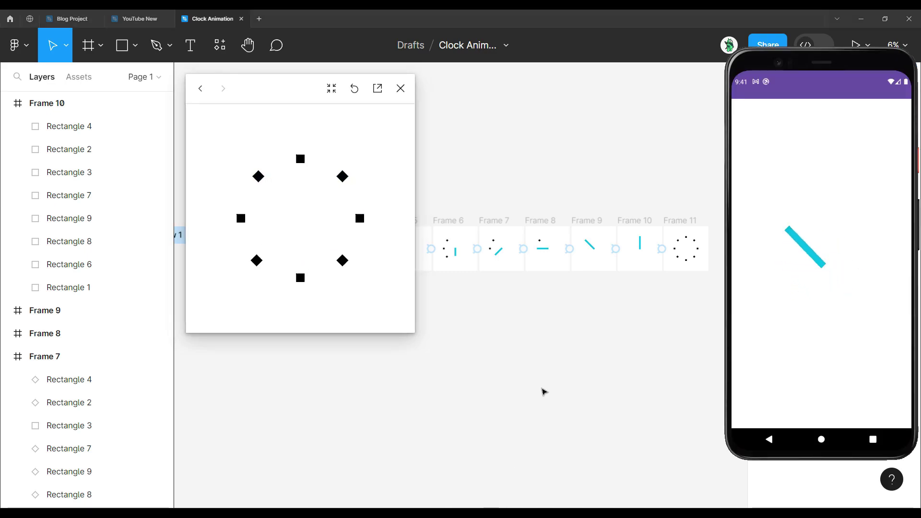
{"action": "left_click", "coordinate": [491, 276]}
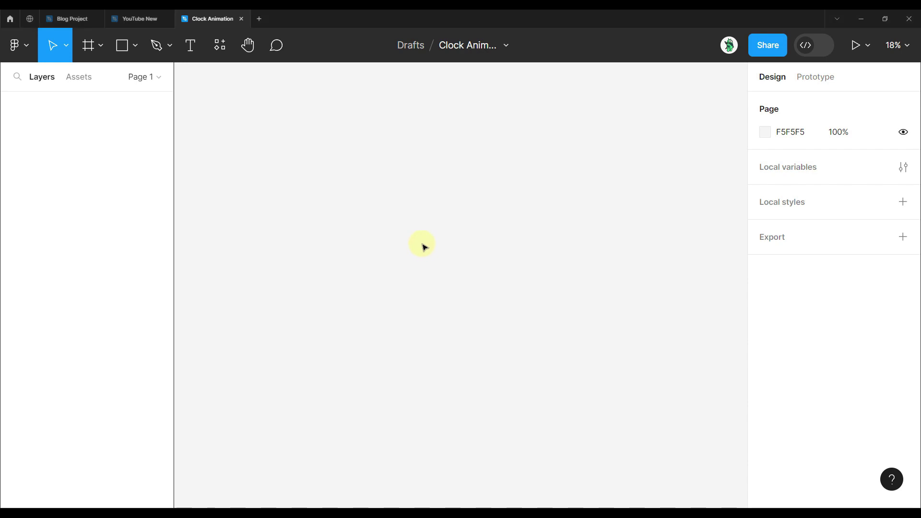
- Create a square frame on the empty canvas and set its size to 1080 × 1080
{"action": "key", "text": "a"}
{"action": "left_click_drag", "start_coordinate": [388, 188], "coordinate": [510, 310]}
{"action": "left_click", "coordinate": [798, 190]}
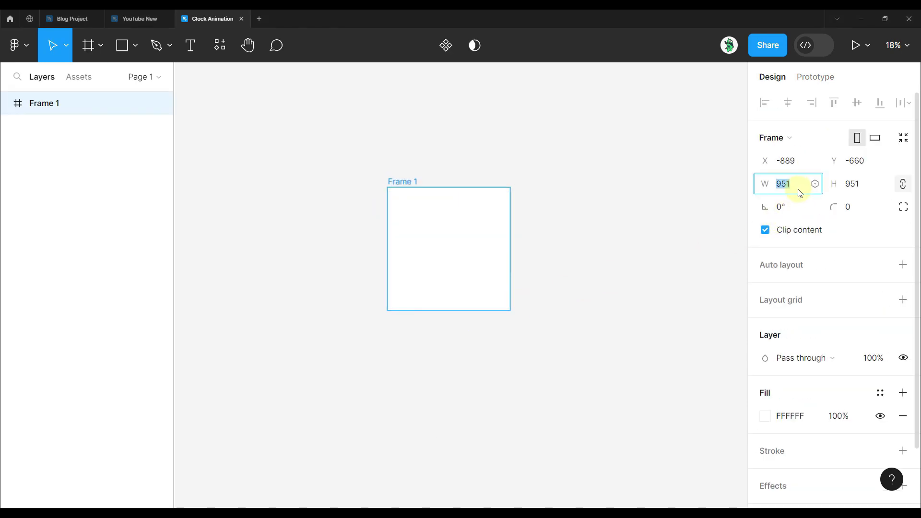
{"action": "type", "text": "1080"}
{"action": "key", "text": "Return"}
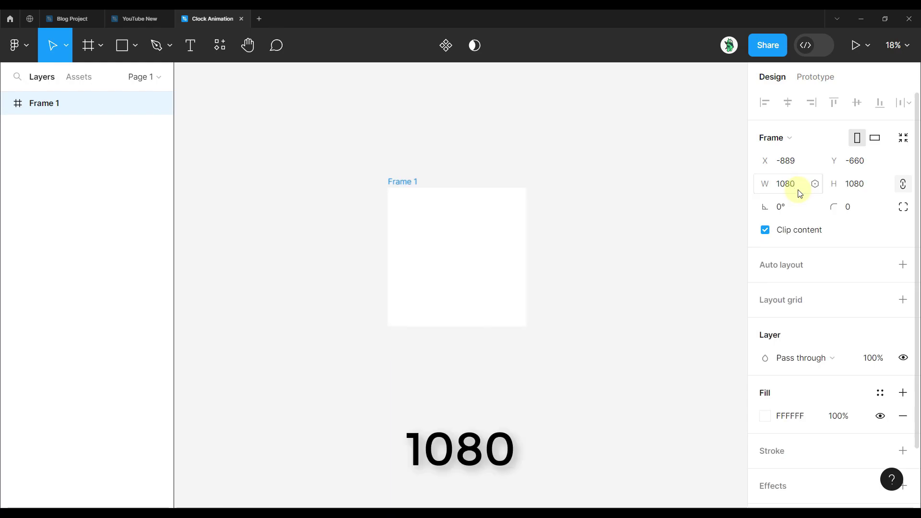
{"action": "left_click", "coordinate": [514, 144]}
- Draw a square in the upper middle of the frame and set its size to 40 × 40
{"action": "scroll", "coordinate": [451, 214], "scroll_direction": "up", "scroll_amount": 2}
{"action": "scroll", "coordinate": [462, 240], "scroll_direction": "up", "scroll_amount": 2}
{"action": "scroll", "coordinate": [441, 257], "scroll_direction": "up", "scroll_amount": 1}
{"action": "scroll", "coordinate": [441, 257], "scroll_direction": "left", "scroll_amount": 1}
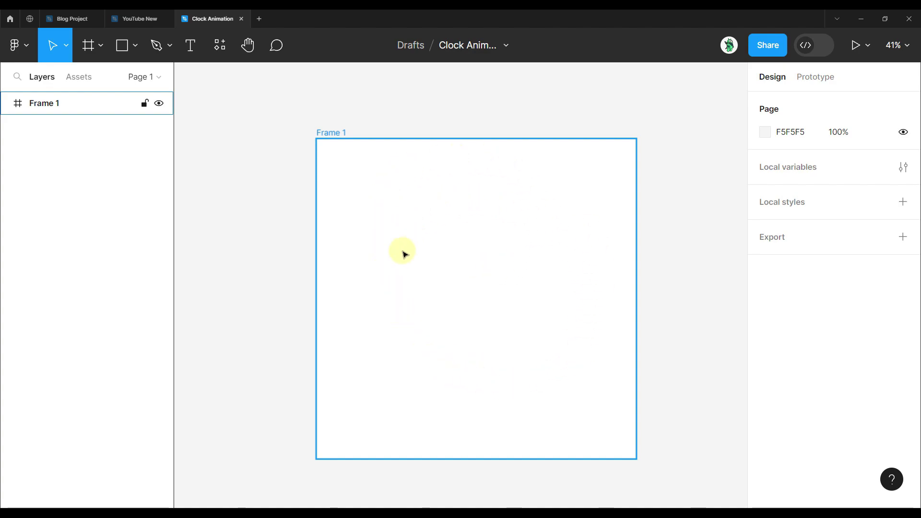
{"action": "key", "text": "r"}
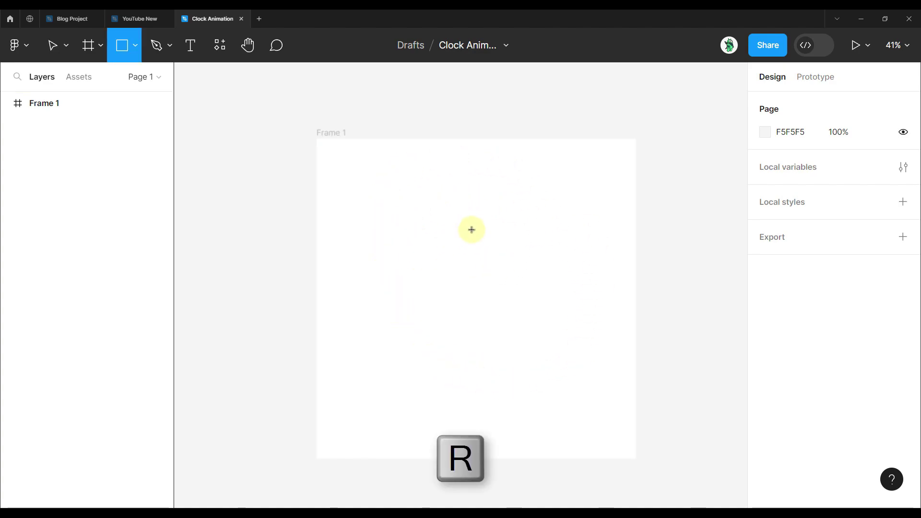
{"action": "scroll", "coordinate": [461, 242], "scroll_direction": "up", "scroll_amount": 2}
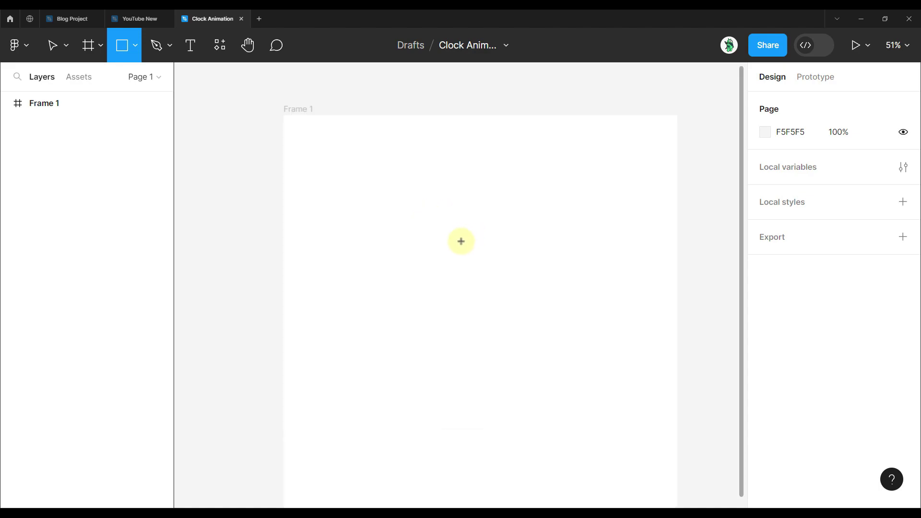
{"action": "left_click_drag", "start_coordinate": [467, 203], "coordinate": [492, 229]}
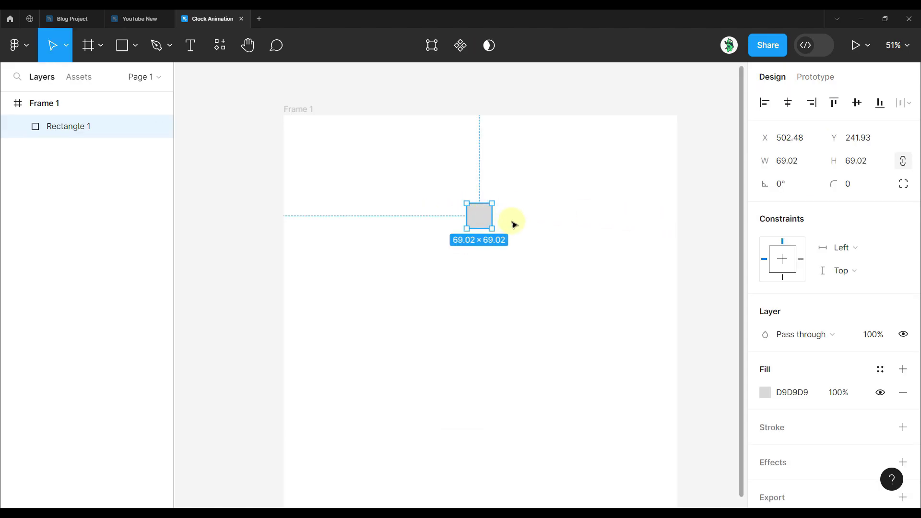
{"action": "left_click", "coordinate": [800, 170]}
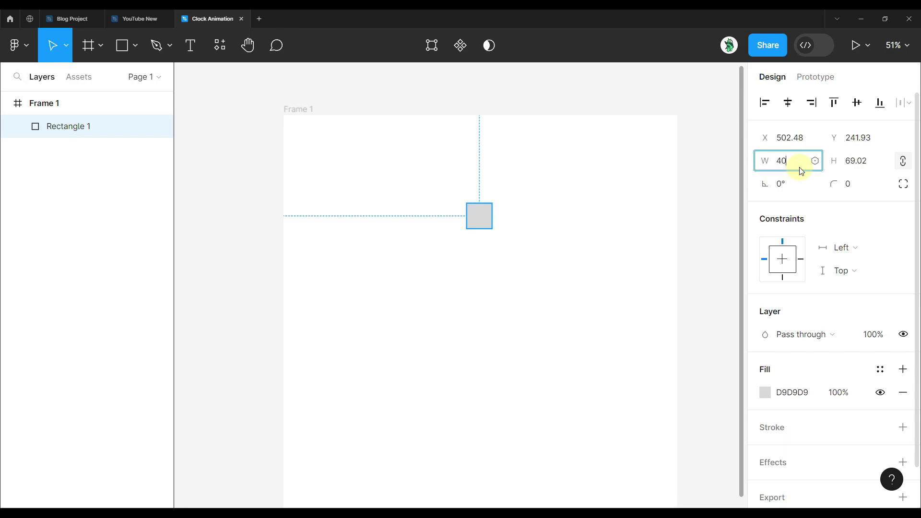
{"action": "key", "text": "Return"}
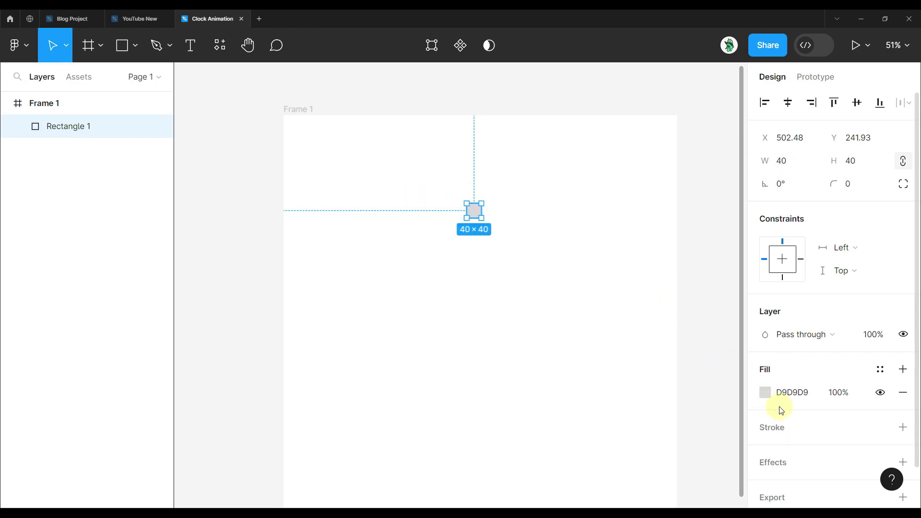
- Fill the small square with black (000000) and centre it horizontally in the frame at X 520
{"action": "left_click", "coordinate": [765, 393]}
{"action": "type", "text": "000000"}
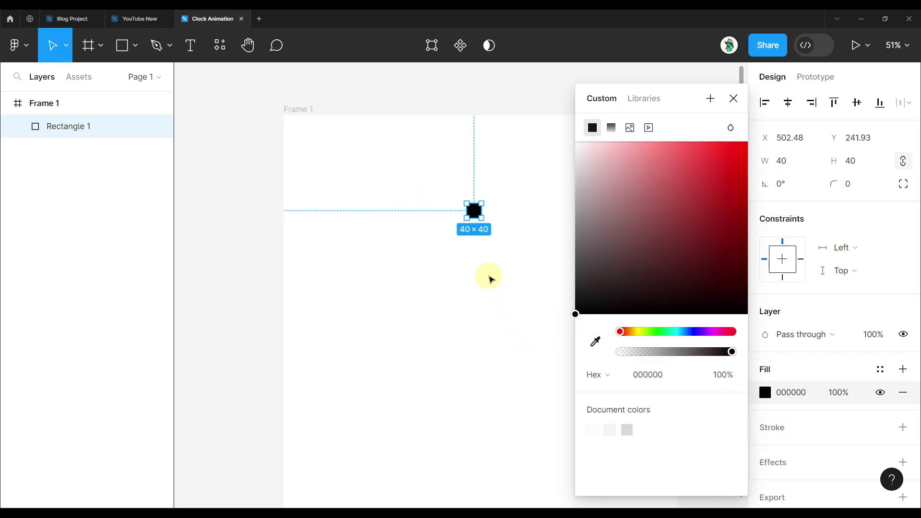
{"action": "left_click", "coordinate": [487, 275]}
{"action": "scroll", "coordinate": [489, 276], "scroll_direction": "down", "scroll_amount": 3}
{"action": "scroll", "coordinate": [485, 247], "scroll_direction": "up", "scroll_amount": 5}
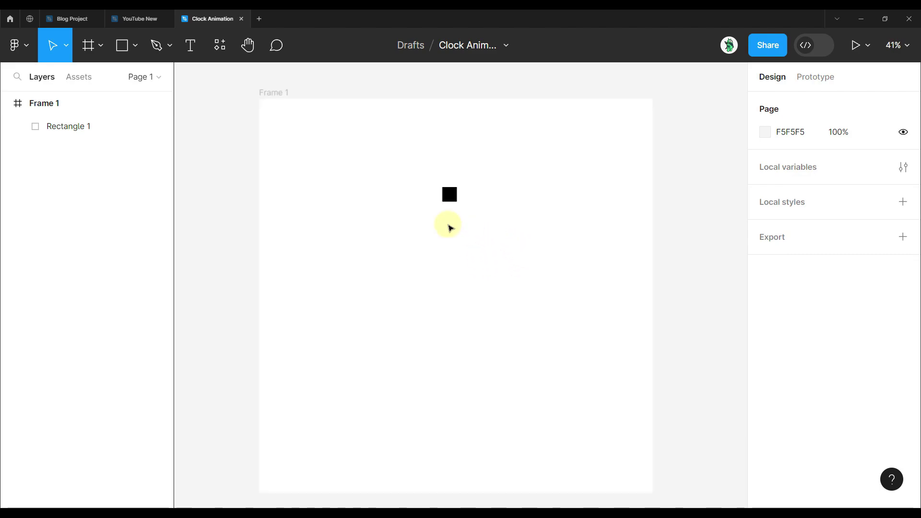
{"action": "left_click_drag", "start_coordinate": [451, 205], "coordinate": [455, 201]}
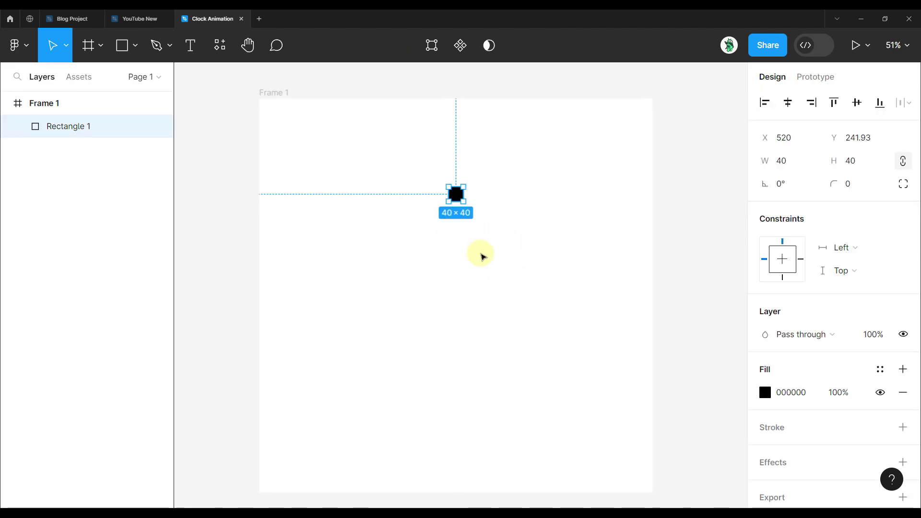
{"action": "left_click_drag", "start_coordinate": [491, 253], "coordinate": [491, 241]}
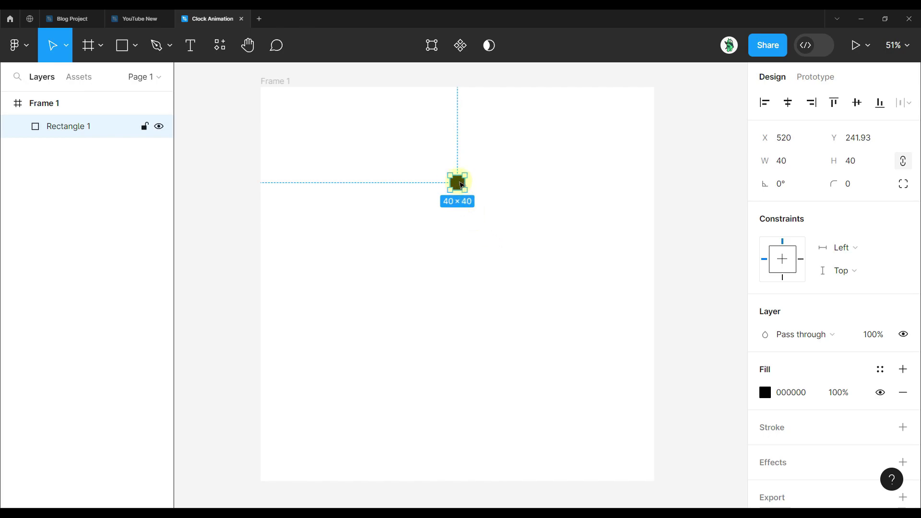
- Duplicate the black square straight below itself and move the copy down in large nudges to Y 801.93
{"action": "scroll", "coordinate": [461, 184], "scroll_direction": "up", "scroll_amount": 5}
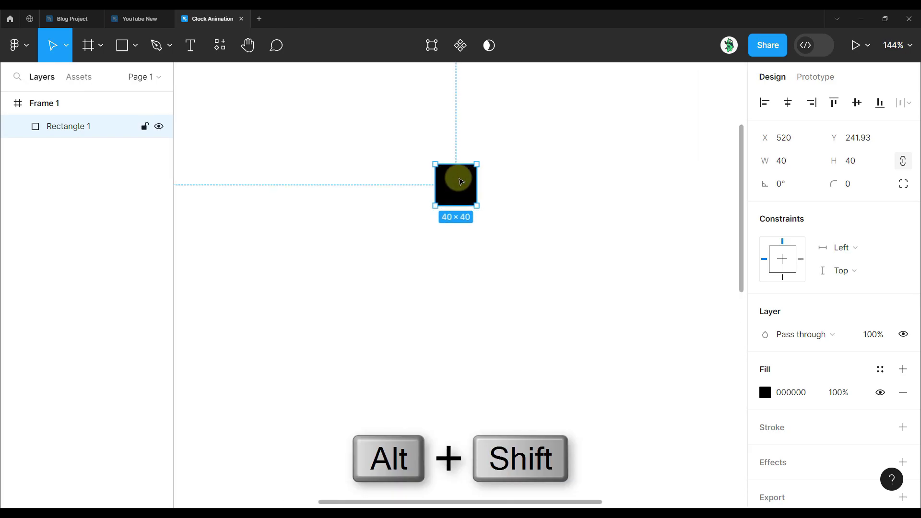
{"action": "left_click_drag", "start_coordinate": [461, 184], "coordinate": [461, 223], "text": "alt+shift"}
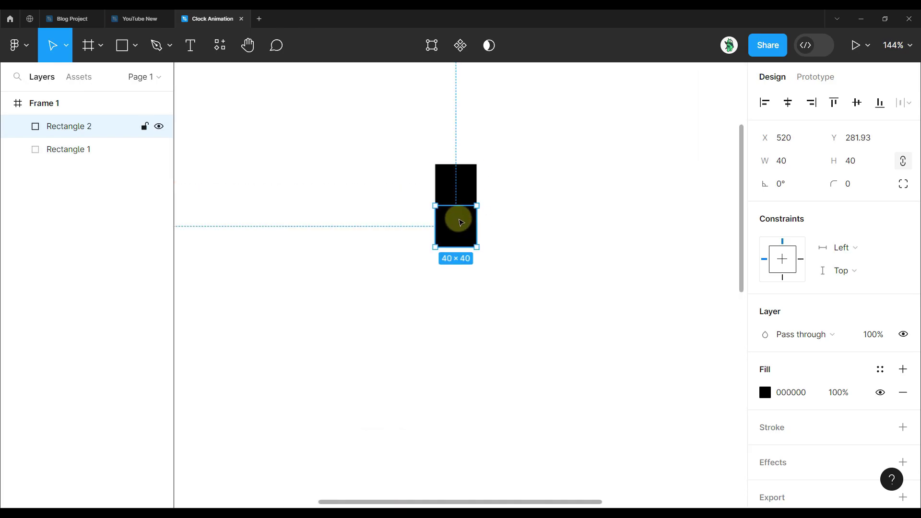
{"action": "scroll", "coordinate": [451, 187], "scroll_direction": "down", "scroll_amount": 3}
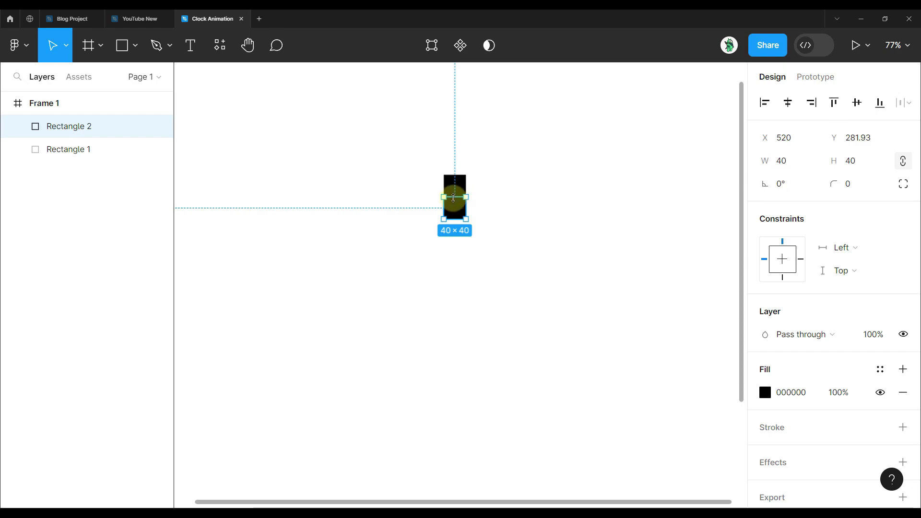
{"action": "key", "text": "shift+Down"}
{"action": "key", "text": "shift+Down"}
{"action": "key", "text": "shift+Down"}
{"action": "key", "text": "shift+Down"}
{"action": "key", "text": "shift+Down"}
{"action": "key", "text": "shift+Down"}
{"action": "key", "text": "shift+Down"}
{"action": "key", "text": "shift+Down"}
{"action": "key", "text": "shift+Down"}
{"action": "key", "text": "shift+Down"}
{"action": "key", "text": "shift+Down"}
{"action": "key", "text": "shift+Down"}
{"action": "key", "text": "shift+Down"}
{"action": "key", "text": "shift+Down"}
{"action": "key", "text": "shift+Down"}
{"action": "key", "text": "shift+Down"}
{"action": "key", "text": "shift+Down"}
{"action": "key", "text": "shift+Down"}
{"action": "key", "text": "shift+Down"}
{"action": "key", "text": "shift+Down"}
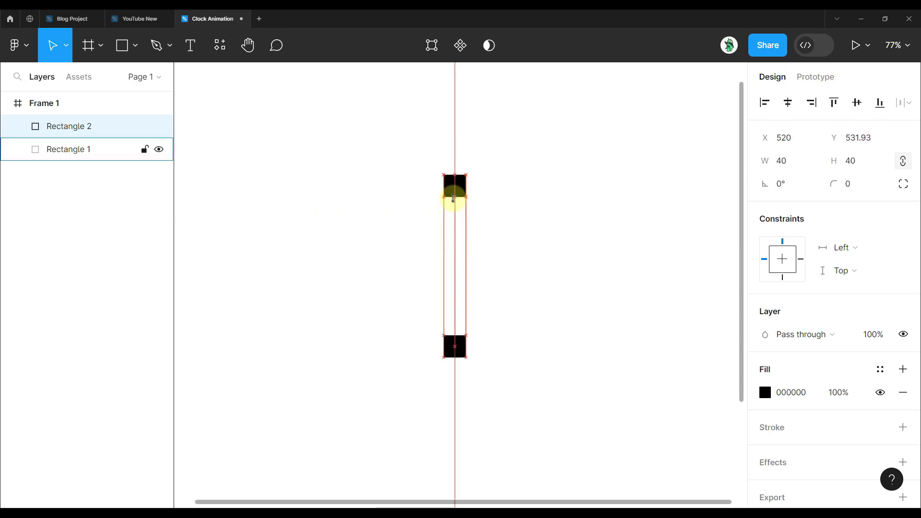
{"action": "key", "text": "shift+Down"}
{"action": "key", "text": "shift+Down"}
{"action": "key", "text": "shift+Down"}
{"action": "key", "text": "shift+Down"}
{"action": "key", "text": "shift+Down"}
{"action": "key", "text": "shift+Down"}
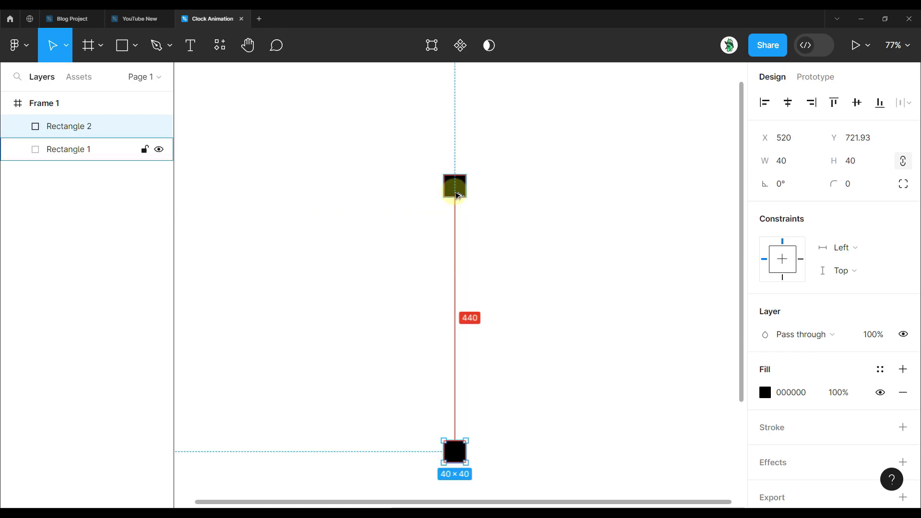
{"action": "key", "text": "shift+Down"}
{"action": "key", "text": "shift+Down"}
{"action": "key", "text": "shift+Down"}
{"action": "key", "text": "shift+Down"}
{"action": "key", "text": "shift+Down"}
{"action": "key", "text": "shift+Down"}
{"action": "key", "text": "shift+Down"}
{"action": "key", "text": "shift+Down"}
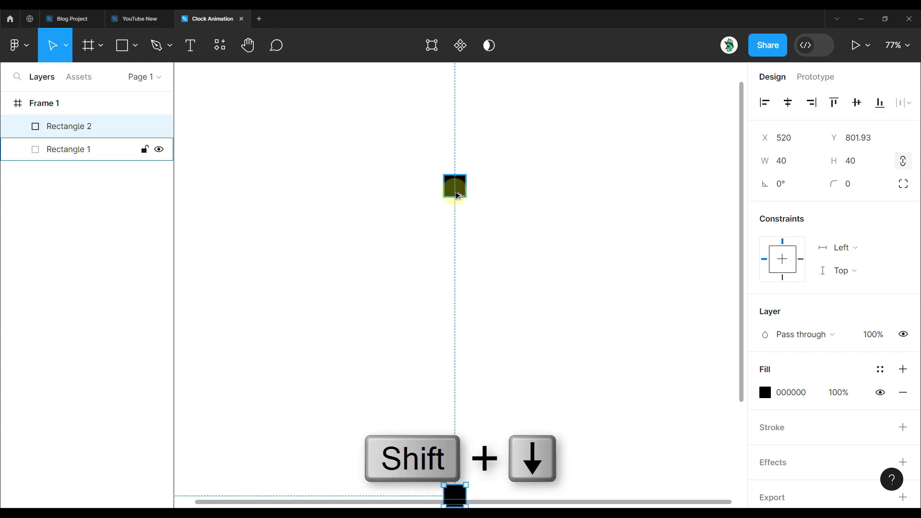
{"action": "scroll", "coordinate": [491, 357], "scroll_direction": "down", "scroll_amount": 1}
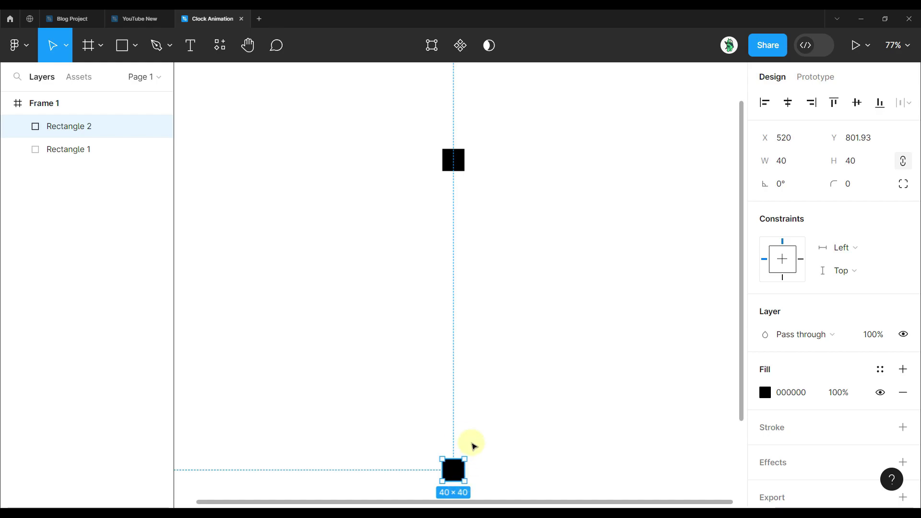
- Select both squares and centre the pair vertically within the frame
{"action": "scroll", "coordinate": [455, 439], "scroll_direction": "down", "scroll_amount": 4}
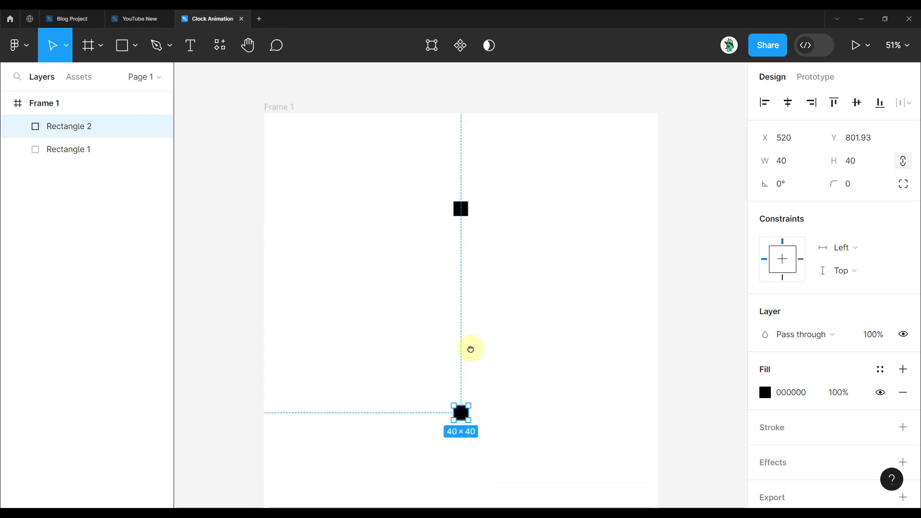
{"action": "left_click_drag", "start_coordinate": [504, 397], "coordinate": [445, 195]}
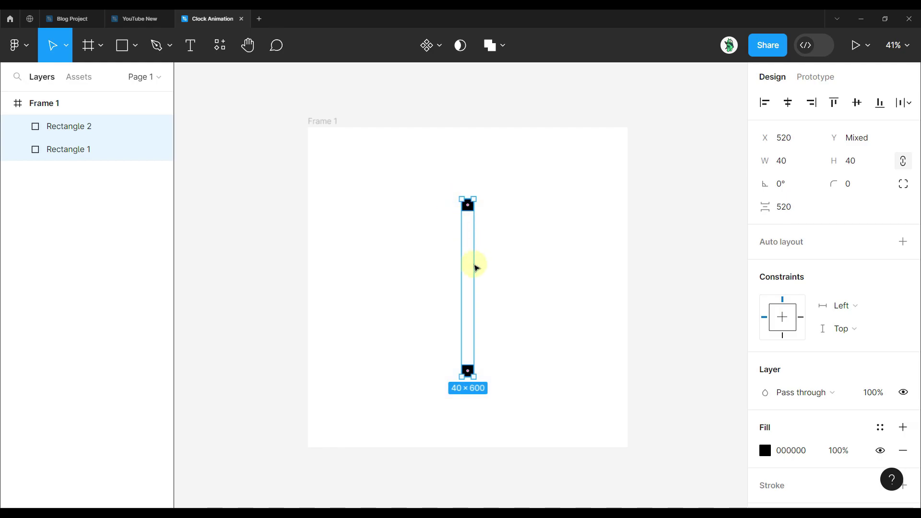
{"action": "scroll", "coordinate": [467, 371], "scroll_direction": "up", "scroll_amount": 2}
{"action": "mouse_move", "coordinate": [477, 374]}
{"action": "left_mouse_down"}
{"action": "mouse_move", "coordinate": [476, 362]}
{"action": "mouse_move", "coordinate": [476, 371]}
{"action": "left_mouse_up"}
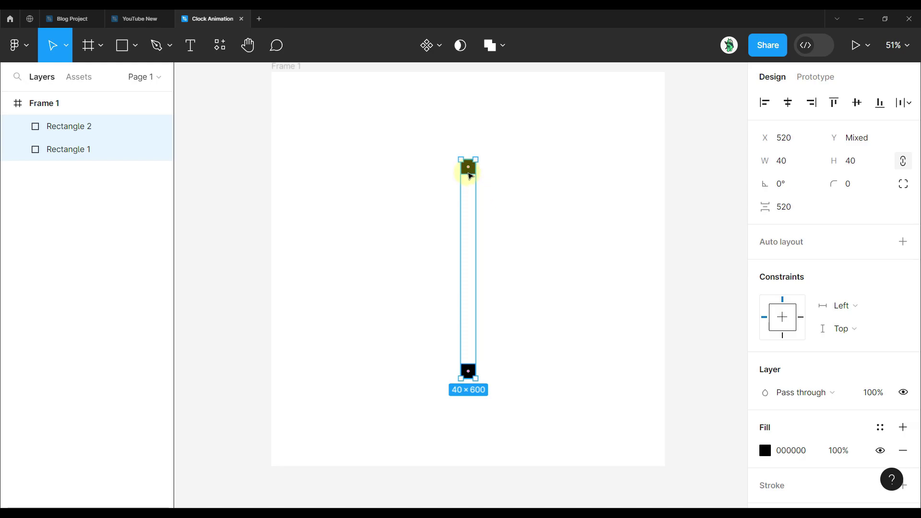
- Duplicate the vertical pair of squares in place and rotate the copy 90° to form the left and right clock markers
{"action": "key", "text": "alt+shift"}
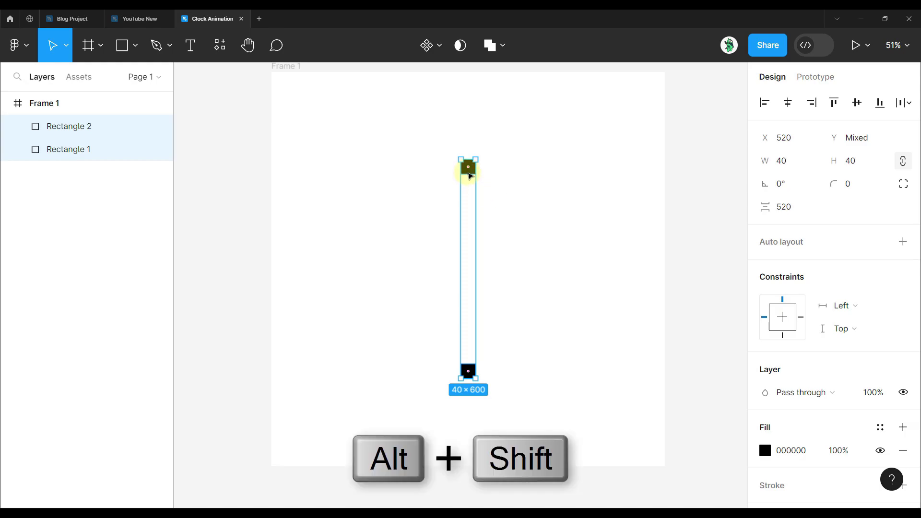
{"action": "left_click_drag", "start_coordinate": [475, 175], "coordinate": [381, 249]}
{"action": "left_click_drag", "start_coordinate": [597, 278], "coordinate": [569, 267]}
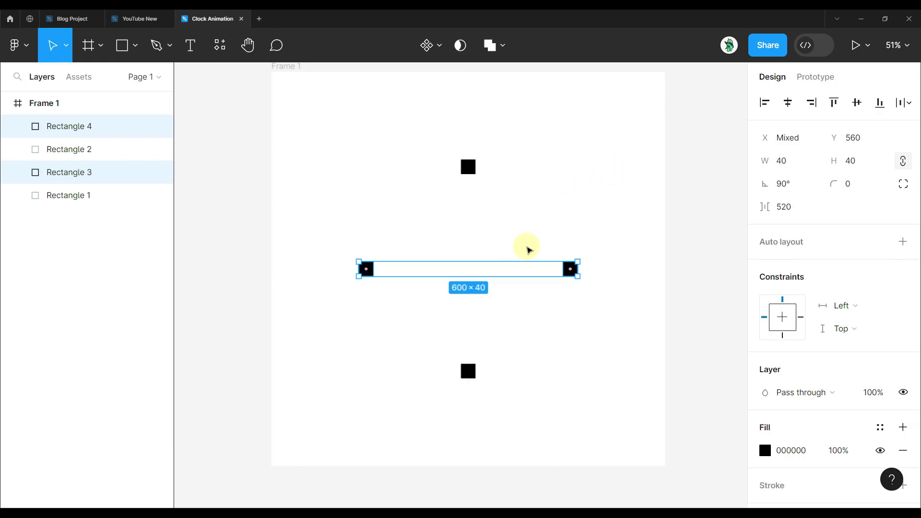
{"action": "left_click", "coordinate": [470, 247]}
- Duplicate the top marker square and place the copy at the centre of the frame, at X 520, Y 520
{"action": "scroll", "coordinate": [470, 247], "scroll_direction": "up", "scroll_amount": 2}
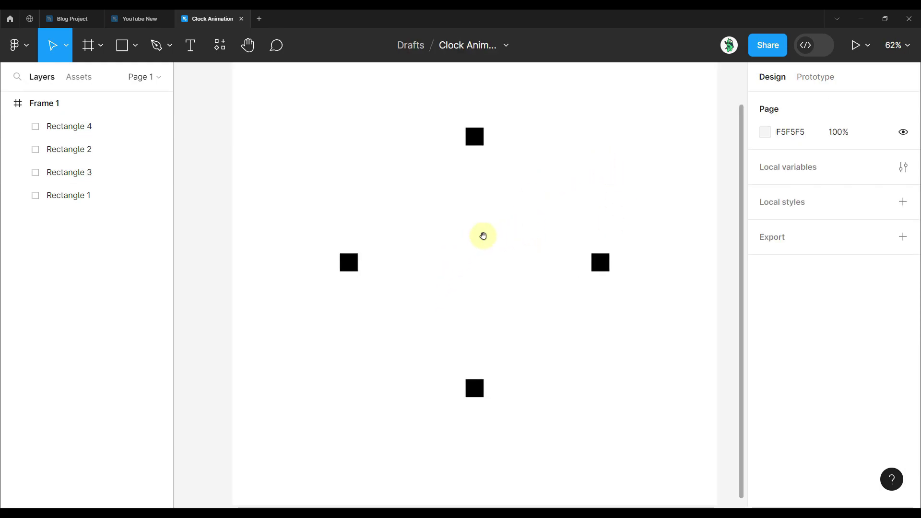
{"action": "left_click_drag", "start_coordinate": [481, 238], "coordinate": [444, 263]}
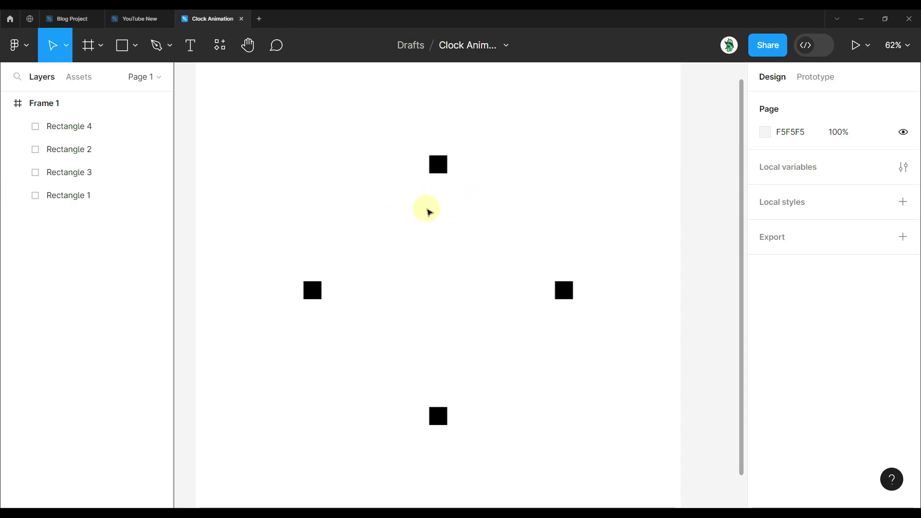
{"action": "left_click", "coordinate": [439, 166]}
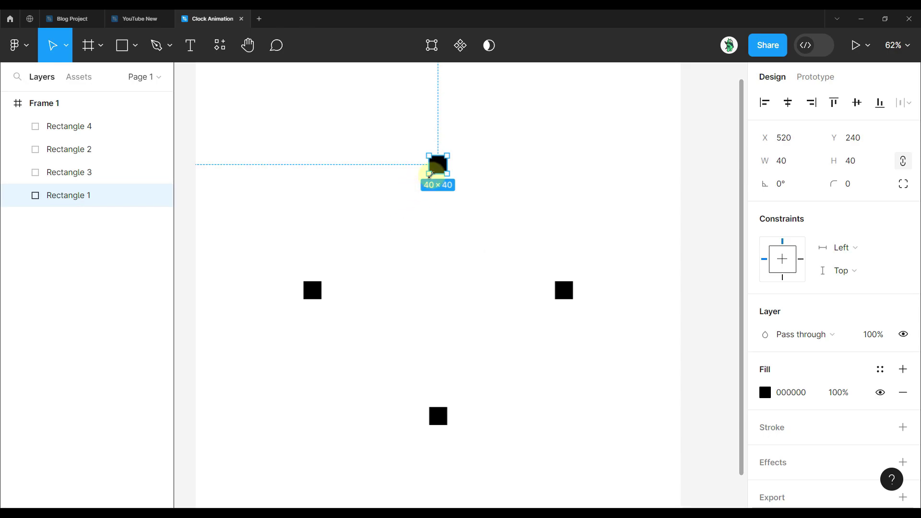
{"action": "left_click_drag", "start_coordinate": [441, 169], "coordinate": [441, 291]}
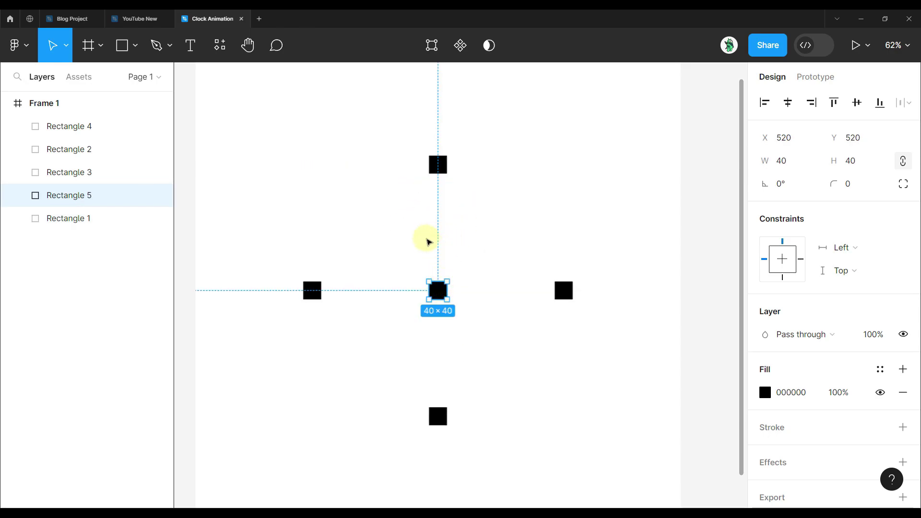
- Rotate the centre square to -45° and lengthen it towards the upper right into a diagonal guide bar
{"action": "scroll", "coordinate": [427, 261], "scroll_direction": "up", "scroll_amount": 2}
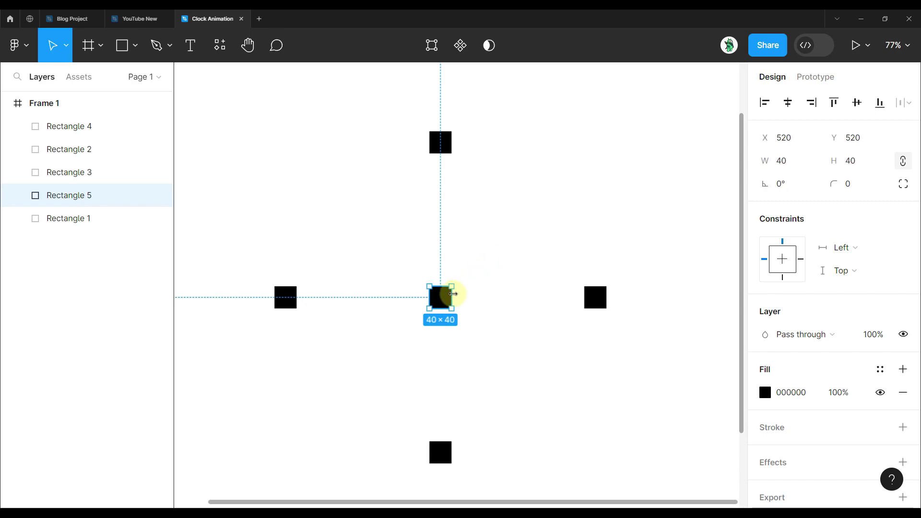
{"action": "left_click_drag", "start_coordinate": [458, 285], "coordinate": [465, 299]}
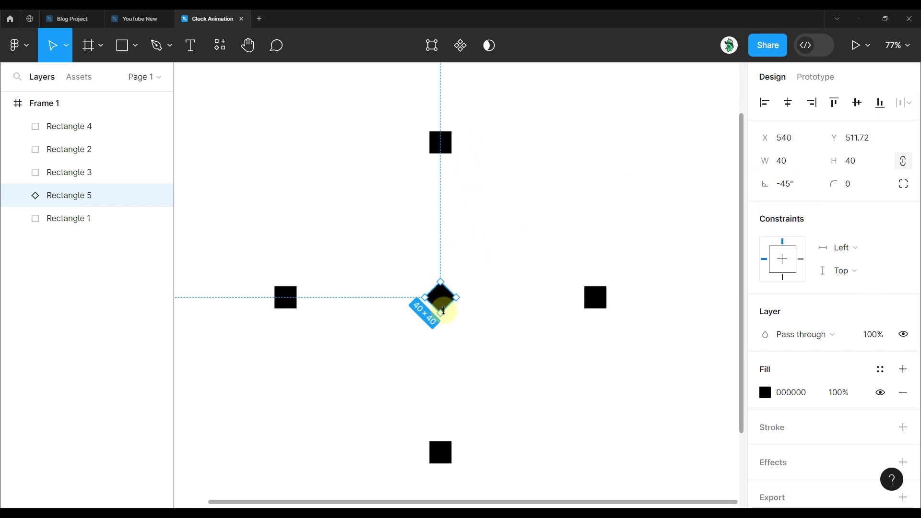
{"action": "left_click_drag", "start_coordinate": [451, 293], "coordinate": [539, 202]}
{"action": "left_click", "coordinate": [862, 170]}
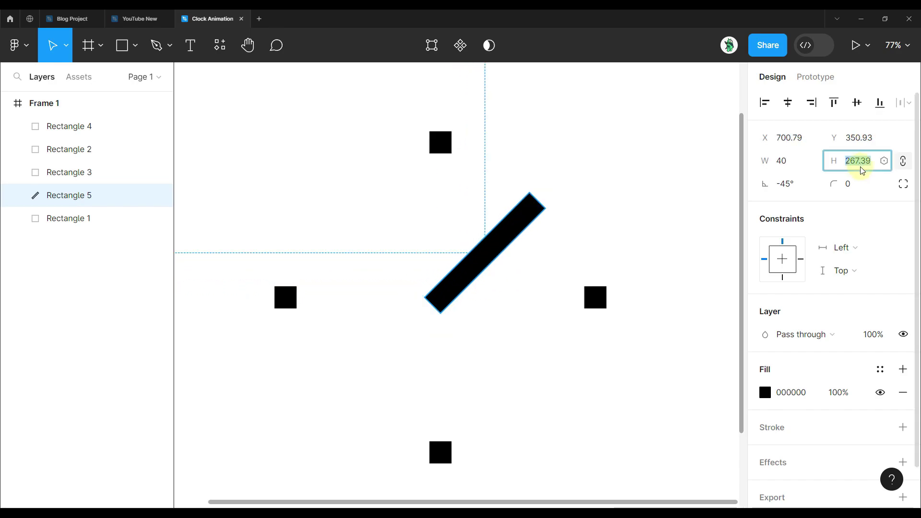
- Duplicate the top marker, rotate the copy to -45° and place it flush with the guide bar's upper-right end at X 737.99, Y 313.73
{"action": "scroll", "coordinate": [529, 130], "scroll_direction": "up", "scroll_amount": 3}
{"action": "left_click", "coordinate": [442, 145]}
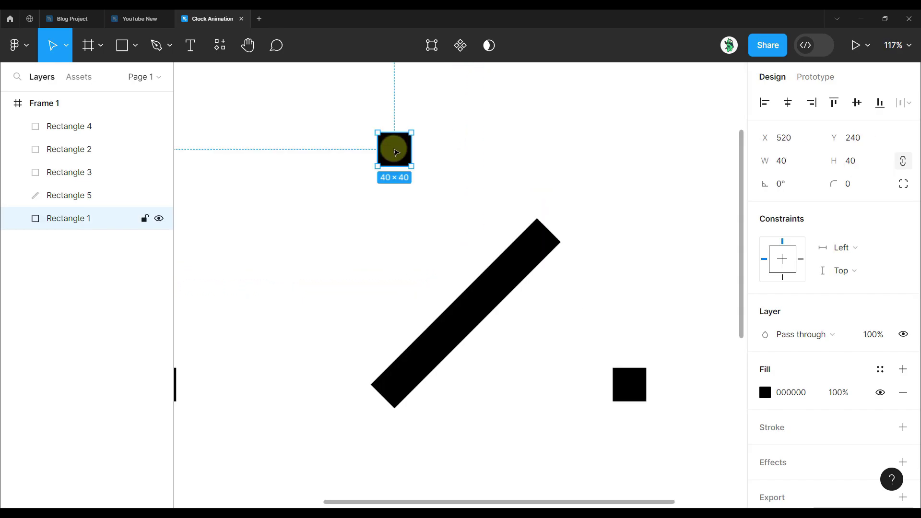
{"action": "left_click_drag", "start_coordinate": [397, 151], "coordinate": [596, 202]}
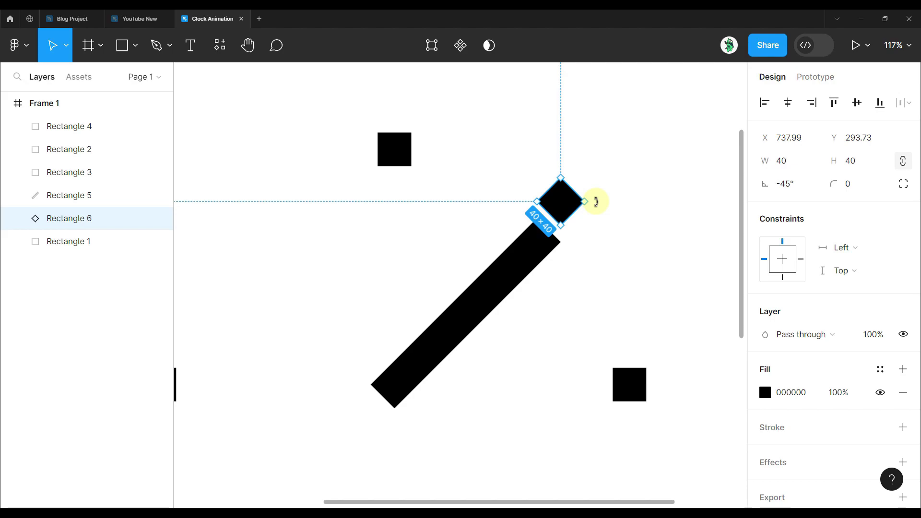
{"action": "scroll", "coordinate": [560, 211], "scroll_direction": "up", "scroll_amount": 3}
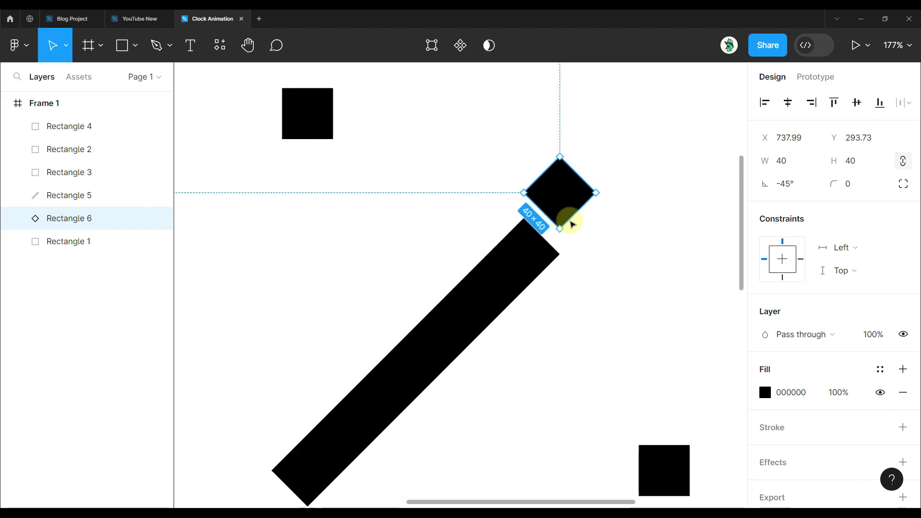
{"action": "scroll", "coordinate": [590, 238], "scroll_direction": "up", "scroll_amount": 3}
{"action": "left_click_drag", "start_coordinate": [534, 170], "coordinate": [534, 200]}
{"action": "scroll", "coordinate": [534, 202], "scroll_direction": "down", "scroll_amount": 5}
{"action": "scroll", "coordinate": [510, 252], "scroll_direction": "up", "scroll_amount": 3}
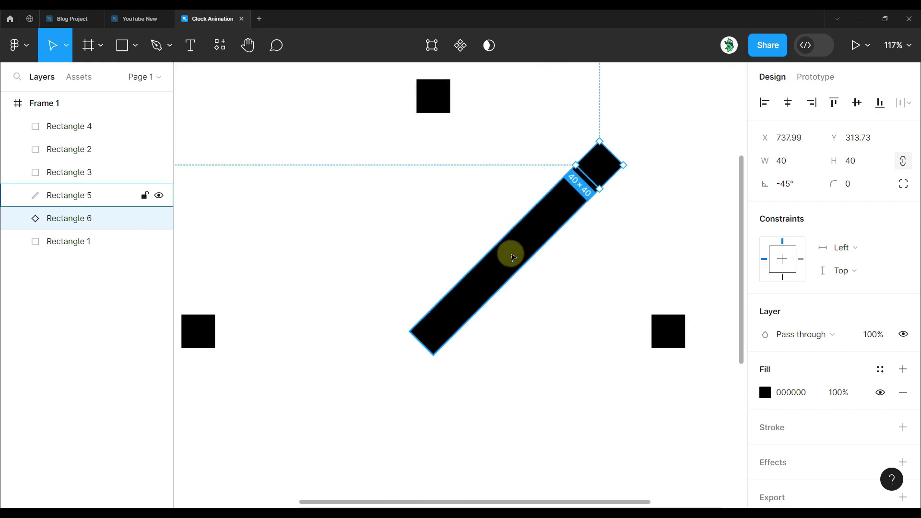
- Flip the guide bar horizontally and move it to run from the frame's centre towards the upper left, at X 370.29, Y 342.01
{"action": "left_click", "coordinate": [570, 201]}
{"action": "left_click_drag", "start_coordinate": [564, 279], "coordinate": [608, 272]}
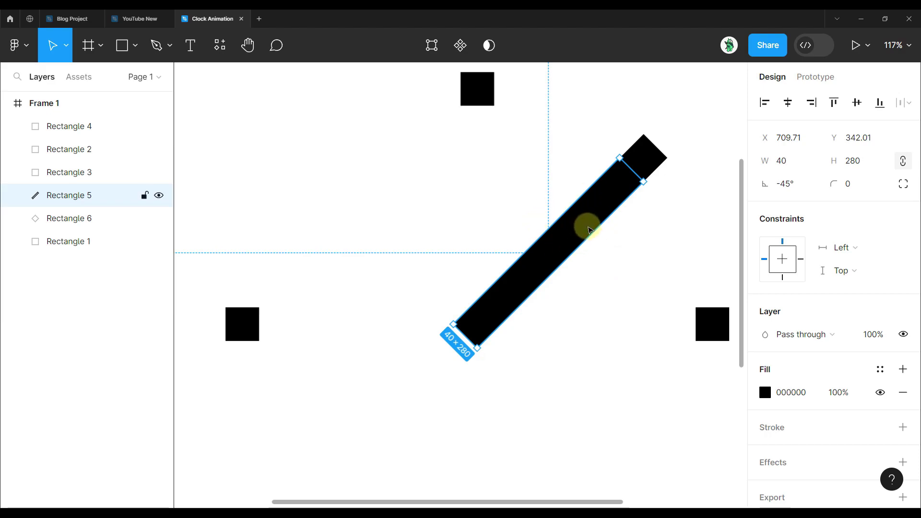
{"action": "scroll", "coordinate": [590, 229], "scroll_direction": "down", "scroll_amount": 2}
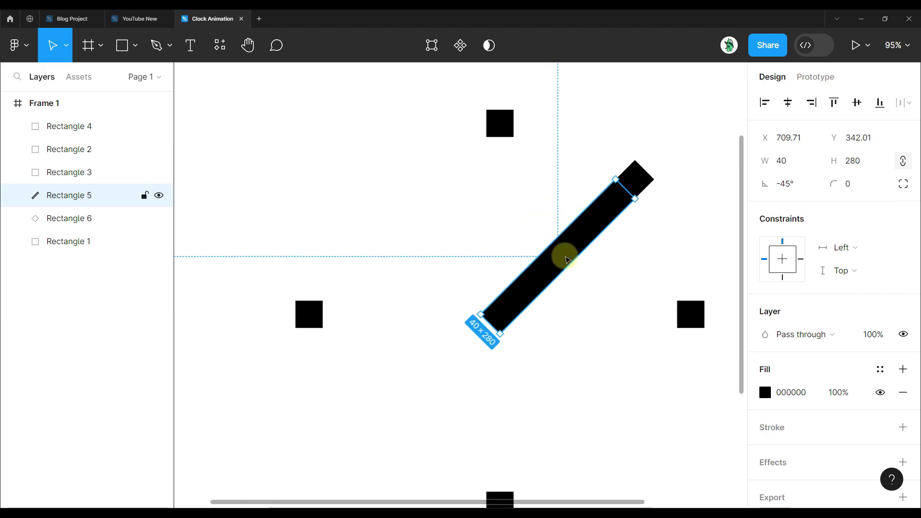
{"action": "key", "text": "shift+h"}
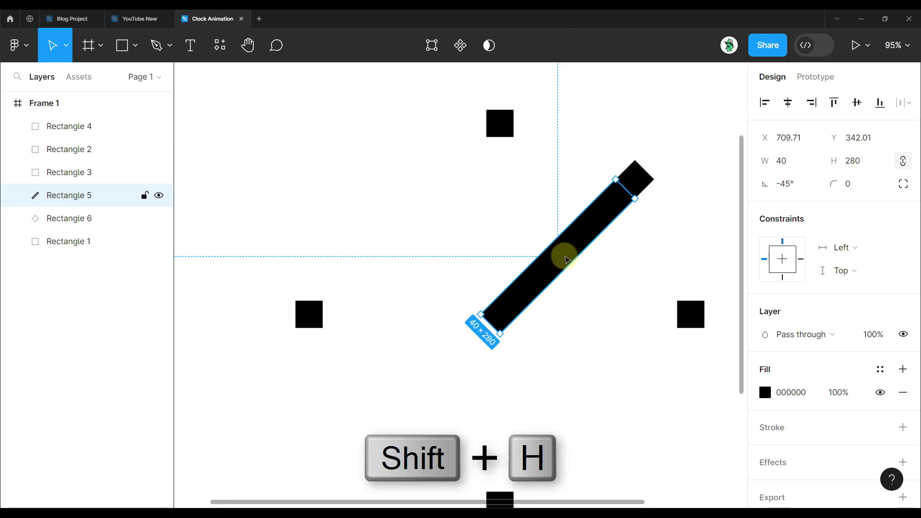
{"action": "key", "text": "shift+h"}
{"action": "left_click_drag", "start_coordinate": [582, 288], "coordinate": [487, 293]}
- Duplicate the upper-right diagonal marker and place the copy level with it at the guide bar's upper-left end, X 342.01, Y 313.73
{"action": "left_click", "coordinate": [634, 179]}
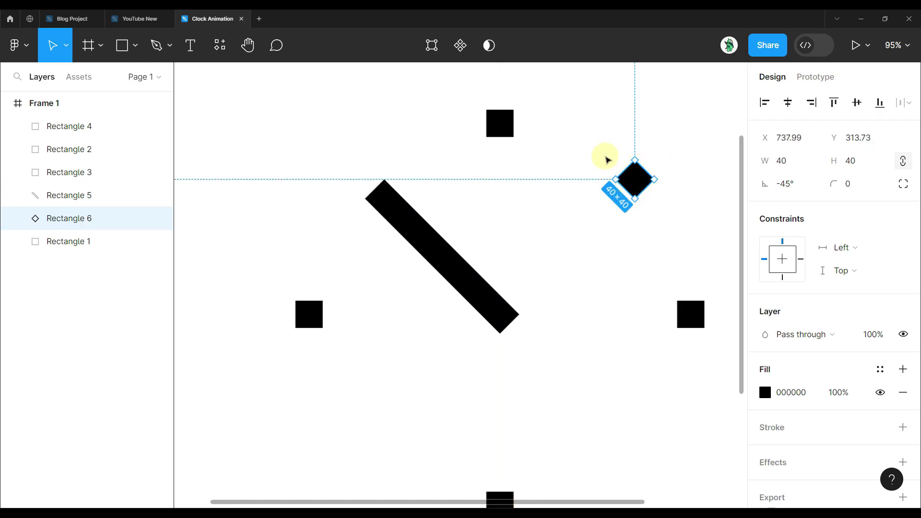
{"action": "left_click_drag", "start_coordinate": [643, 184], "coordinate": [373, 182]}
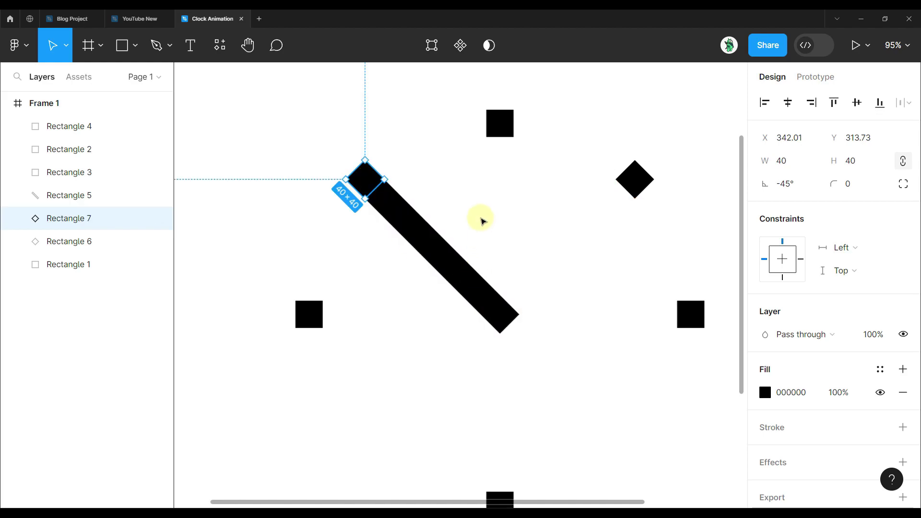
{"action": "scroll", "coordinate": [481, 218], "scroll_direction": "down", "scroll_amount": 3}
{"action": "left_click", "coordinate": [481, 218]}
{"action": "scroll", "coordinate": [512, 173], "scroll_direction": "down", "scroll_amount": 2}
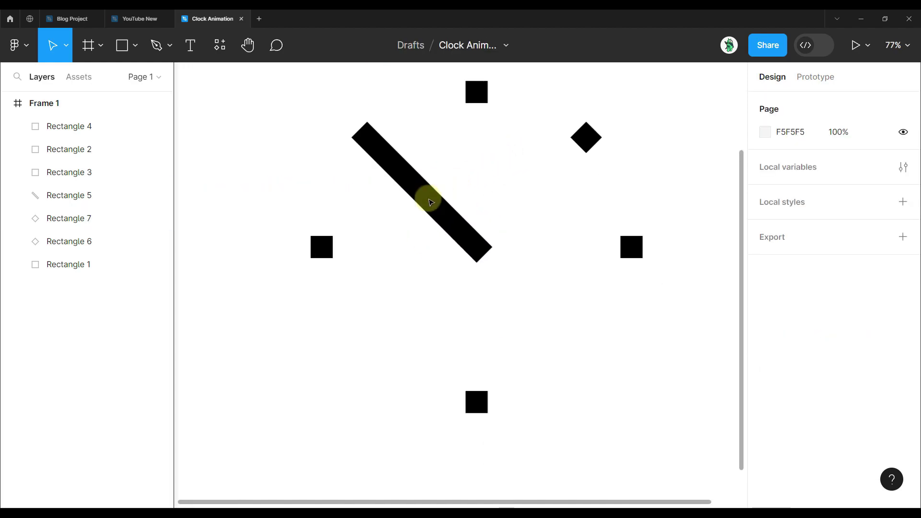
- Move the guide bar to the lower-right diagonal and duplicate the upper-right marker straight down to its outer end, X 737.99, Y 709.71
{"action": "left_click", "coordinate": [425, 199]}
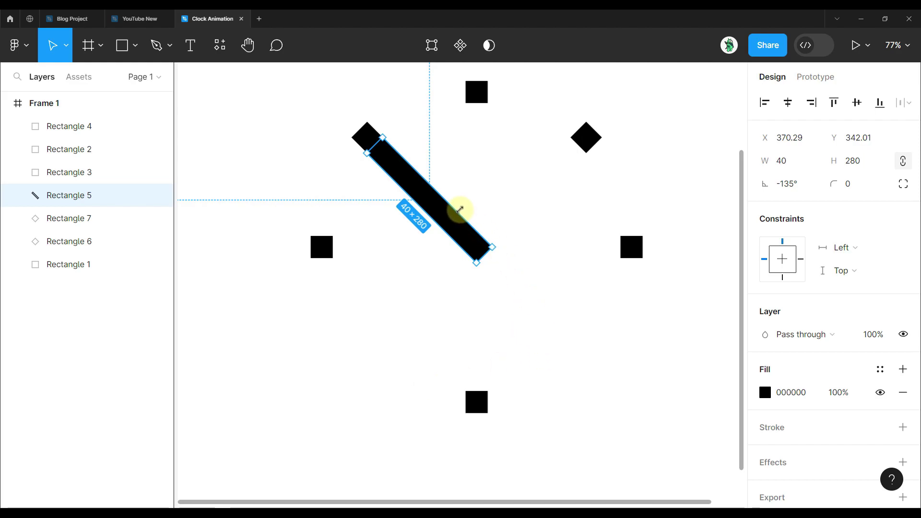
{"action": "left_click_drag", "start_coordinate": [437, 210], "coordinate": [515, 288]}
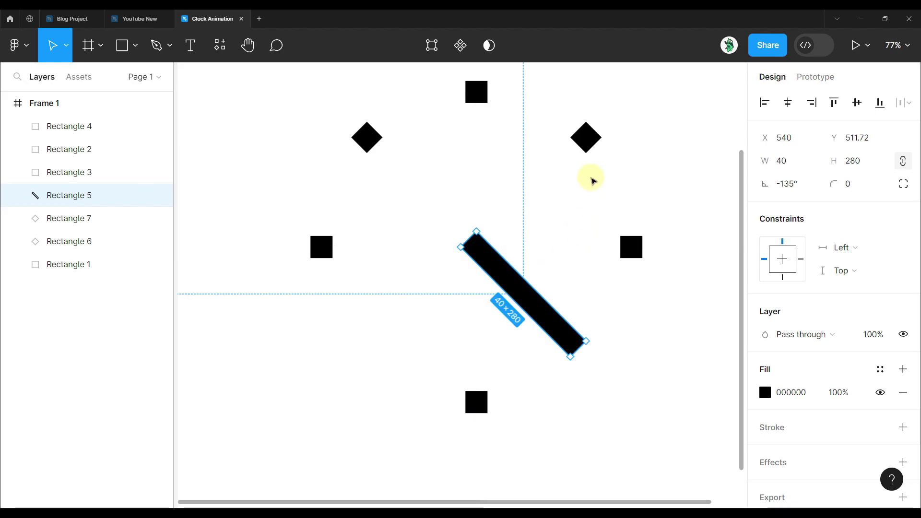
{"action": "left_click", "coordinate": [585, 138]}
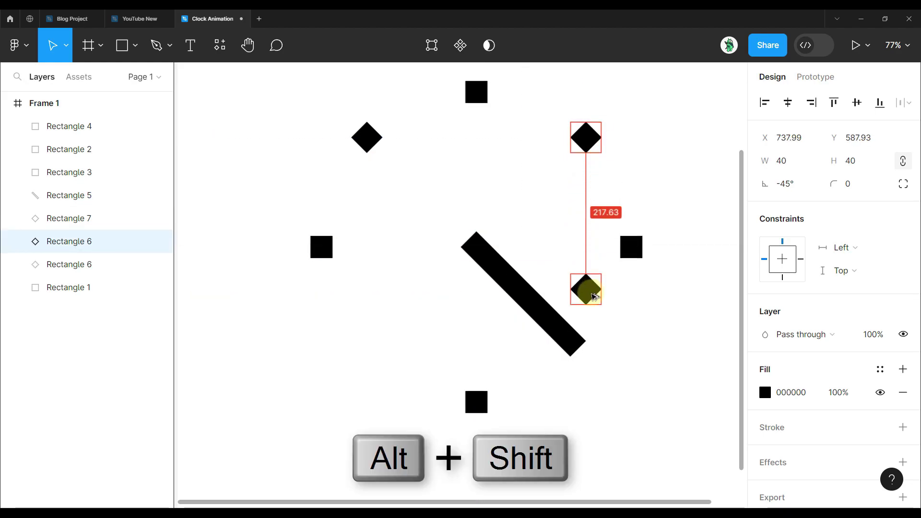
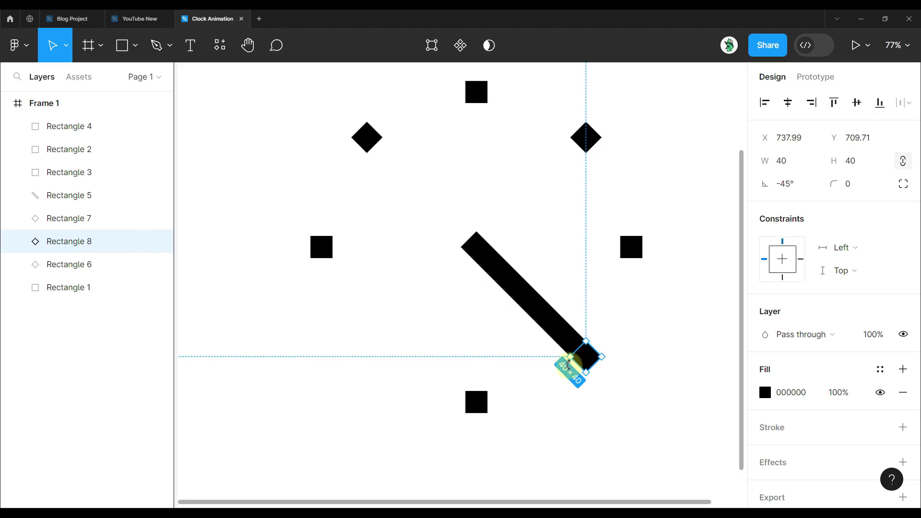
- Flip the guide bar horizontally and shift it to the lower-left diagonal at X 531.72, Y 511.72
{"action": "key", "text": "shift+h"}
{"action": "left_click", "coordinate": [542, 315]}
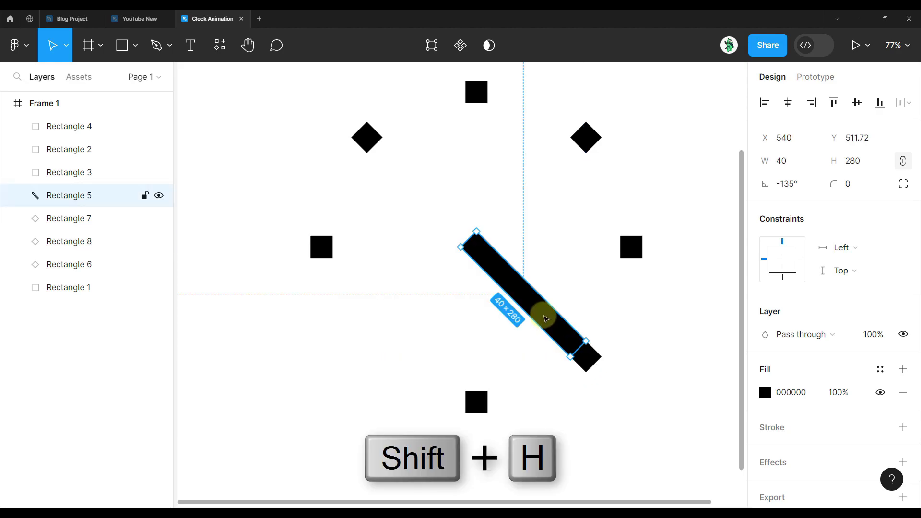
{"action": "key", "text": "shift+h"}
{"action": "left_click_drag", "start_coordinate": [533, 279], "coordinate": [436, 280]}
- Duplicate the lower-right diagonal marker and place the copy level with it at the guide bar's lower-left end
{"action": "left_click", "coordinate": [587, 366]}
{"action": "left_click_drag", "start_coordinate": [586, 367], "coordinate": [368, 360]}
{"action": "left_click", "coordinate": [539, 364]}
{"action": "scroll", "coordinate": [538, 364], "scroll_direction": "up", "scroll_amount": 3}
{"action": "scroll", "coordinate": [606, 358], "scroll_direction": "down", "scroll_amount": 2}
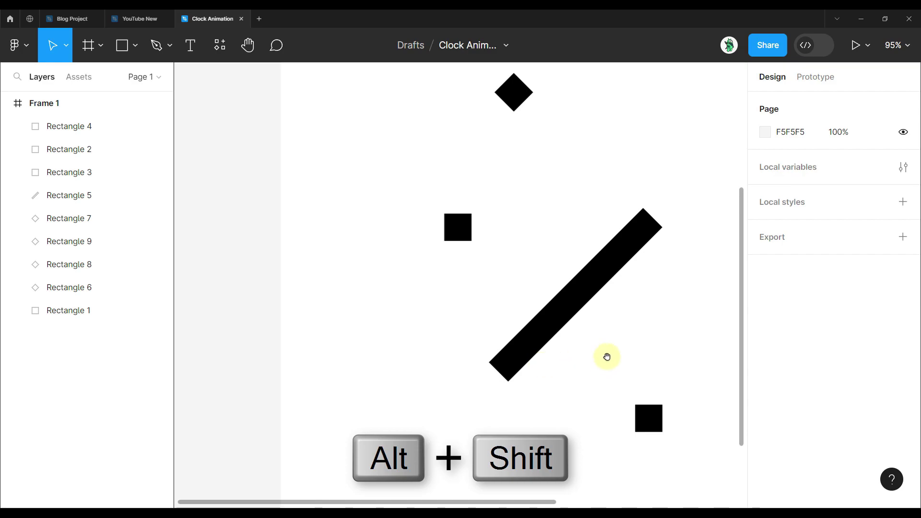
- Delete the diagonal guide bar, leaving only the eight clock markers in the frame
{"action": "left_click_drag", "start_coordinate": [606, 357], "coordinate": [378, 347]}
{"action": "scroll", "coordinate": [378, 347], "scroll_direction": "down", "scroll_amount": 2}
{"action": "left_click", "coordinate": [411, 287]}
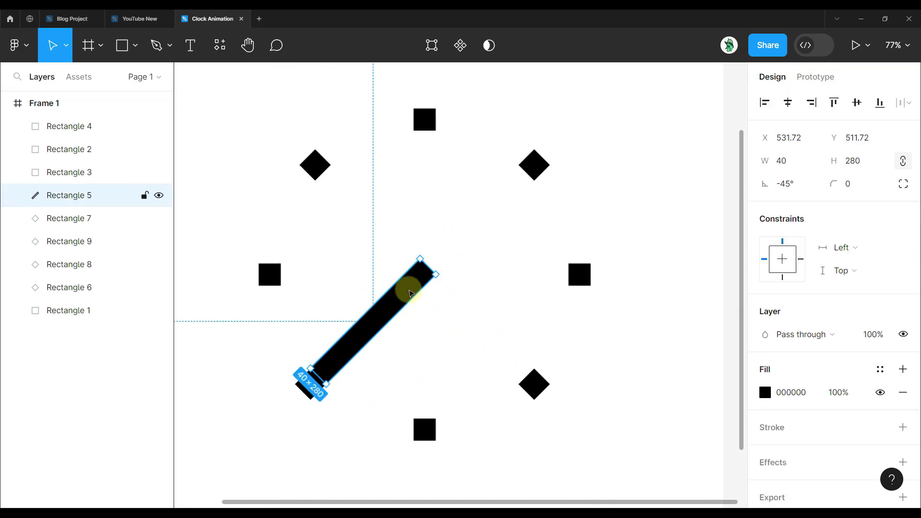
{"action": "key", "text": "Delete"}
{"action": "scroll", "coordinate": [457, 239], "scroll_direction": "down", "scroll_amount": 3}
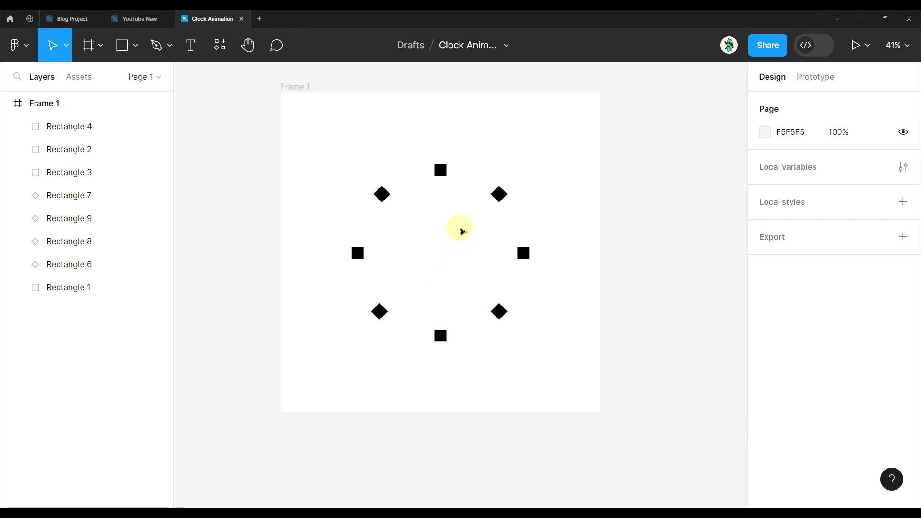
{"action": "scroll", "coordinate": [417, 210], "scroll_direction": "up", "scroll_amount": 3}
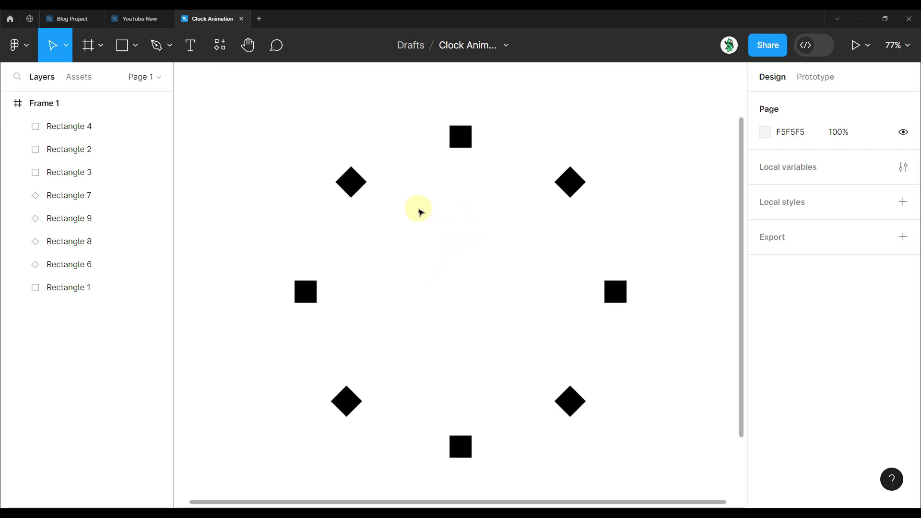
{"action": "scroll", "coordinate": [417, 209], "scroll_direction": "down", "scroll_amount": 2}
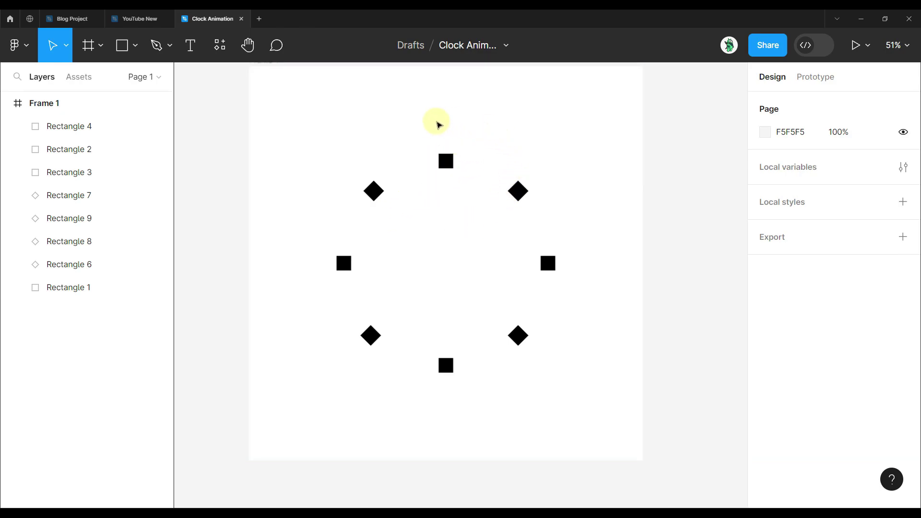
{"action": "scroll", "coordinate": [456, 292], "scroll_direction": "down", "scroll_amount": 4}
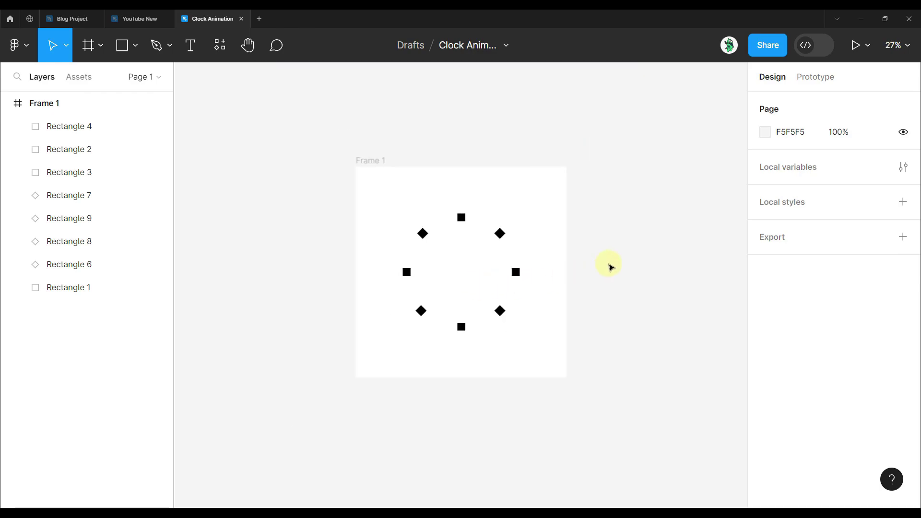
{"action": "scroll", "coordinate": [424, 259], "scroll_direction": "up", "scroll_amount": 4}
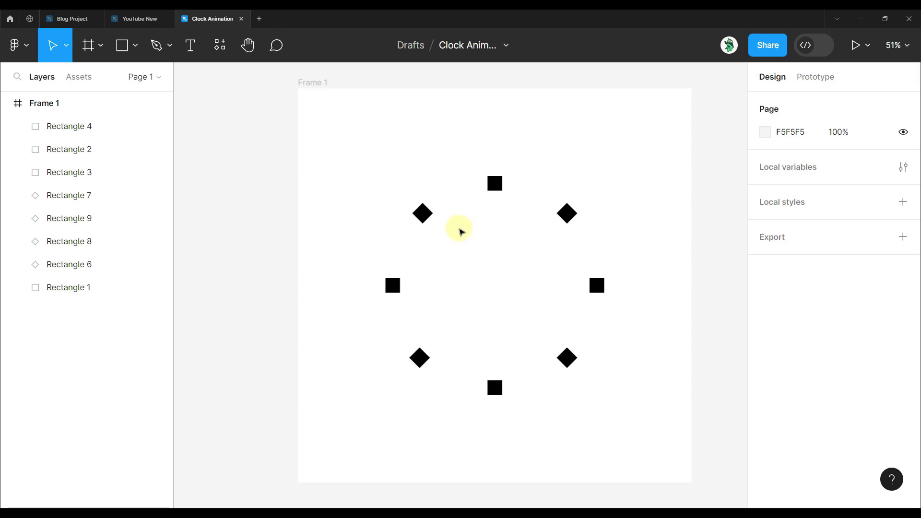
- Select the four diagonal markers together to check their shared rotation value, and clear the selection
{"action": "scroll", "coordinate": [459, 232], "scroll_direction": "up", "scroll_amount": 3}
{"action": "left_click_drag", "start_coordinate": [559, 304], "coordinate": [530, 285]}
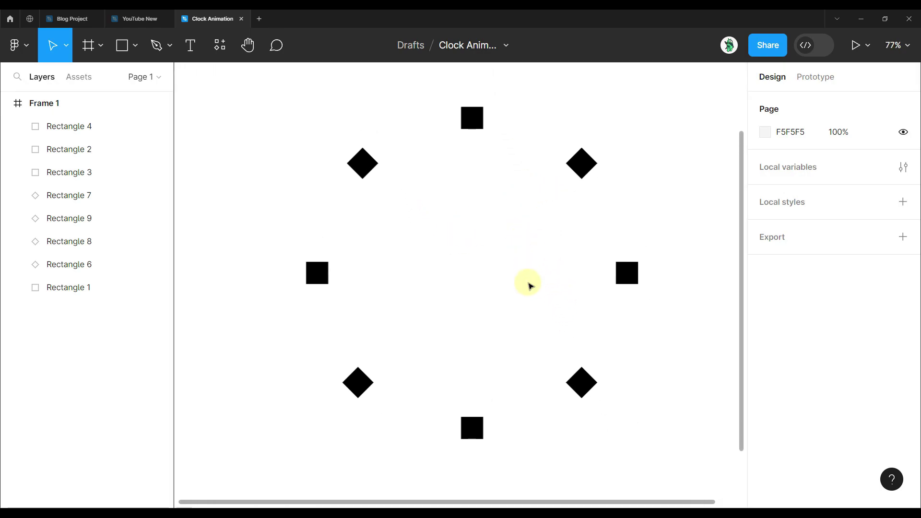
{"action": "left_click", "coordinate": [372, 167]}
{"action": "left_click", "coordinate": [578, 181], "text": "shift"}
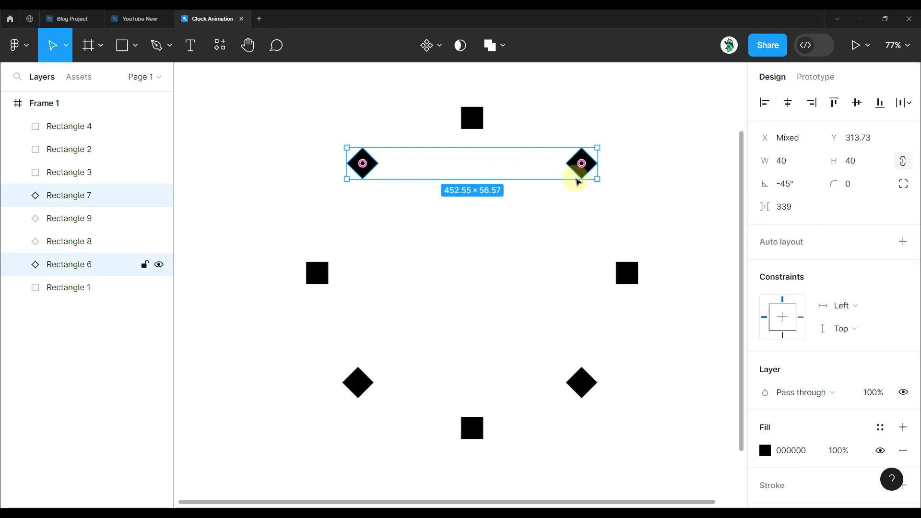
{"action": "left_click", "coordinate": [582, 381], "text": "shift"}
{"action": "left_click", "coordinate": [357, 381], "text": "shift"}
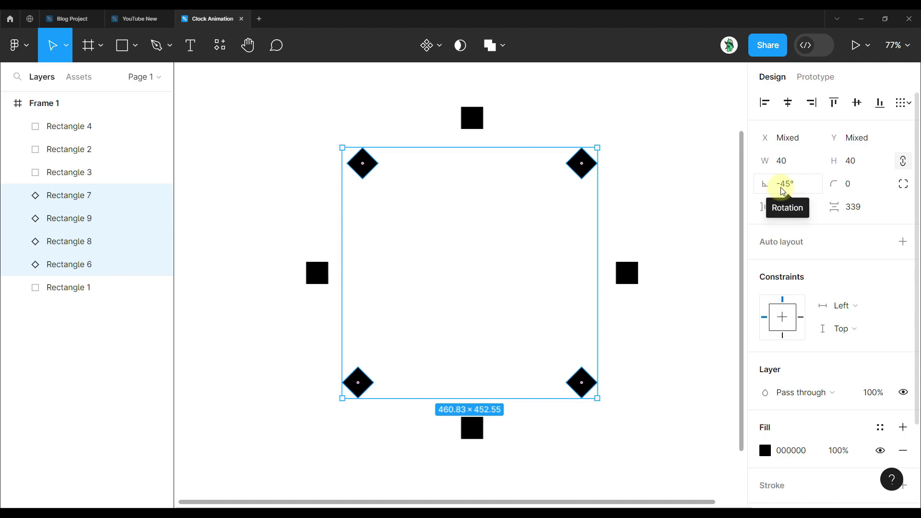
{"action": "left_click", "coordinate": [678, 117]}
- Duplicate Frame 1 with all its markers to create a second frame beside it
{"action": "scroll", "coordinate": [678, 117], "scroll_direction": "down", "scroll_amount": 5}
{"action": "left_click_drag", "start_coordinate": [678, 117], "coordinate": [441, 175]}
{"action": "left_click_drag", "start_coordinate": [376, 130], "coordinate": [392, 150]}
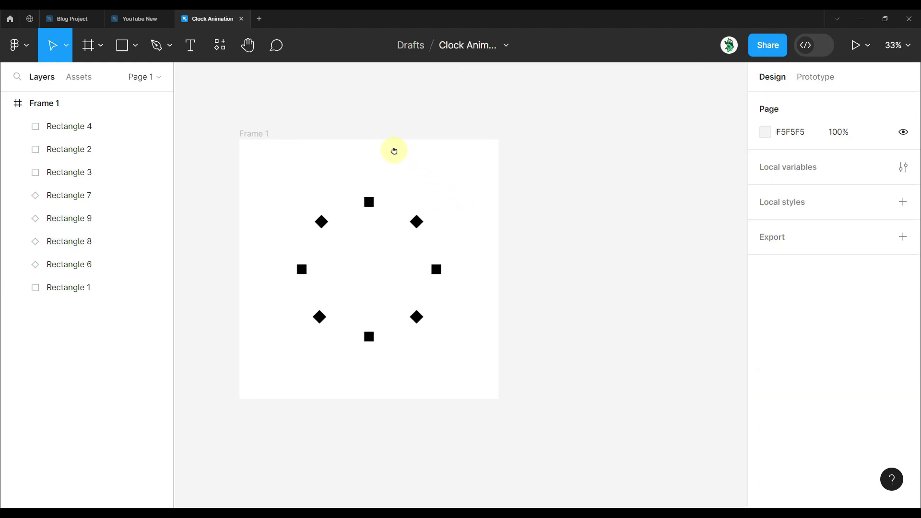
{"action": "left_click", "coordinate": [257, 134]}
{"action": "key", "text": "ctrl+d"}
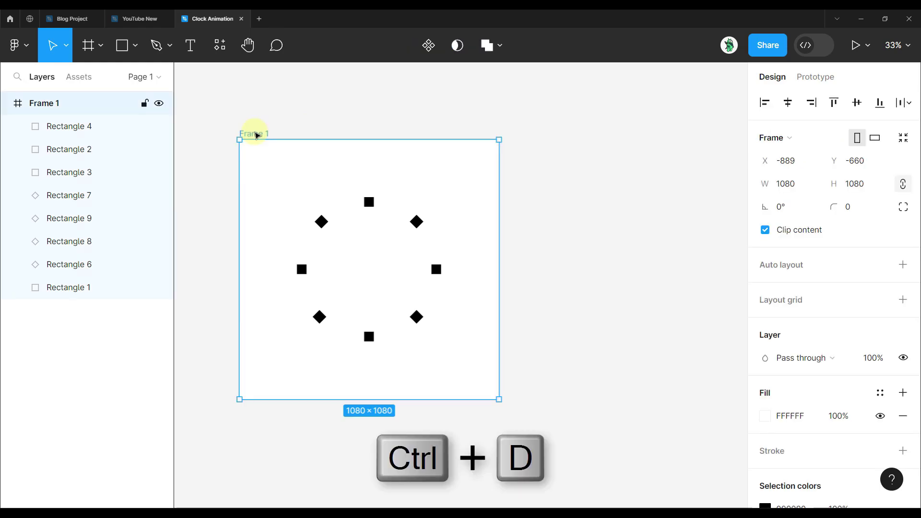
{"action": "scroll", "coordinate": [441, 146], "scroll_direction": "right", "scroll_amount": 2}
{"action": "scroll", "coordinate": [471, 117], "scroll_direction": "left", "scroll_amount": 1}
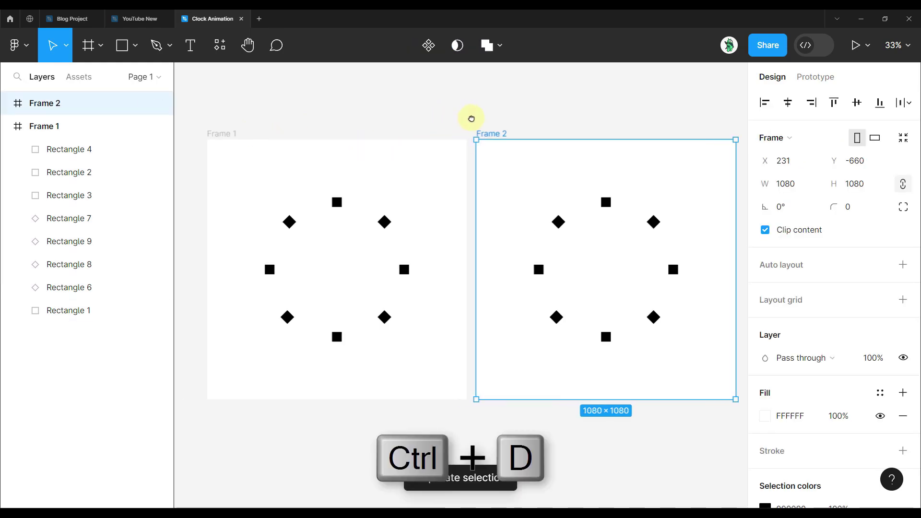
{"action": "scroll", "coordinate": [576, 226], "scroll_direction": "right", "scroll_amount": 2}
- Move the top marker in Frame 2 straight down to the frame's centre at X 520, Y 520
{"action": "scroll", "coordinate": [572, 222], "scroll_direction": "up", "scroll_amount": 3}
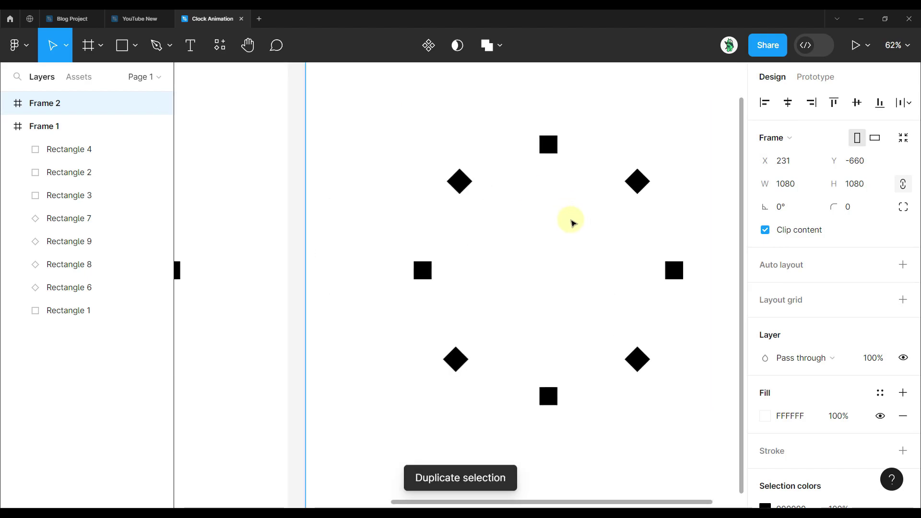
{"action": "left_click_drag", "start_coordinate": [602, 222], "coordinate": [526, 214]}
{"action": "left_click", "coordinate": [467, 136]}
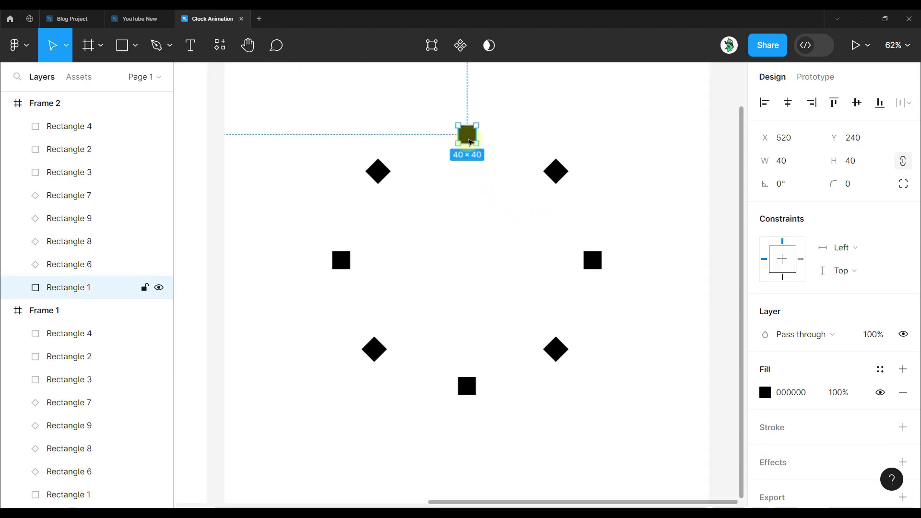
{"action": "left_click_drag", "start_coordinate": [476, 141], "coordinate": [477, 264]}
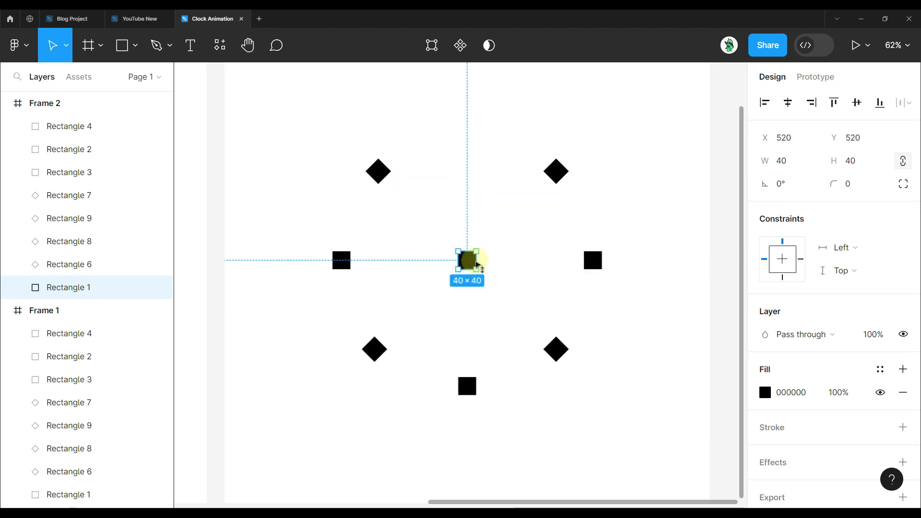
- Change the centre square's fill in Frame 2 to cyan 00B9E2
{"action": "left_click", "coordinate": [765, 392]}
{"action": "left_click", "coordinate": [705, 374]}
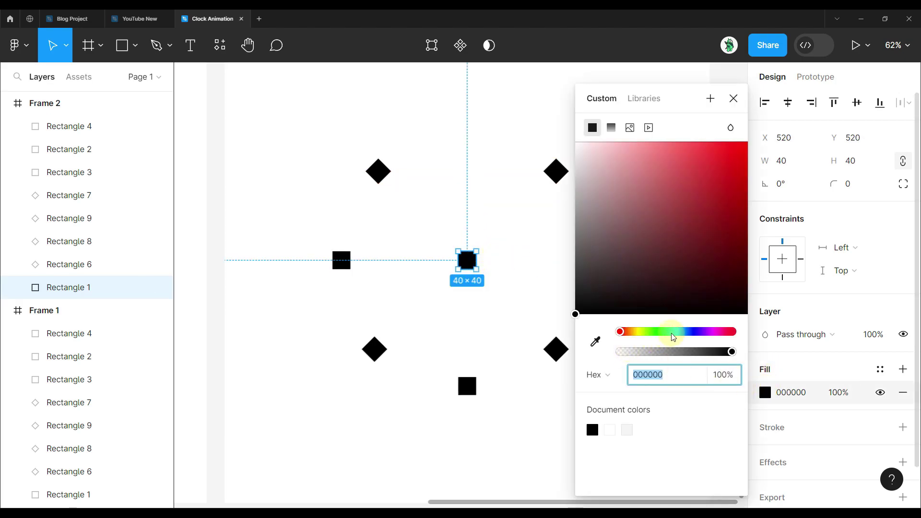
{"action": "left_click_drag", "start_coordinate": [671, 333], "coordinate": [679, 332]}
{"action": "left_click_drag", "start_coordinate": [730, 191], "coordinate": [760, 156]}
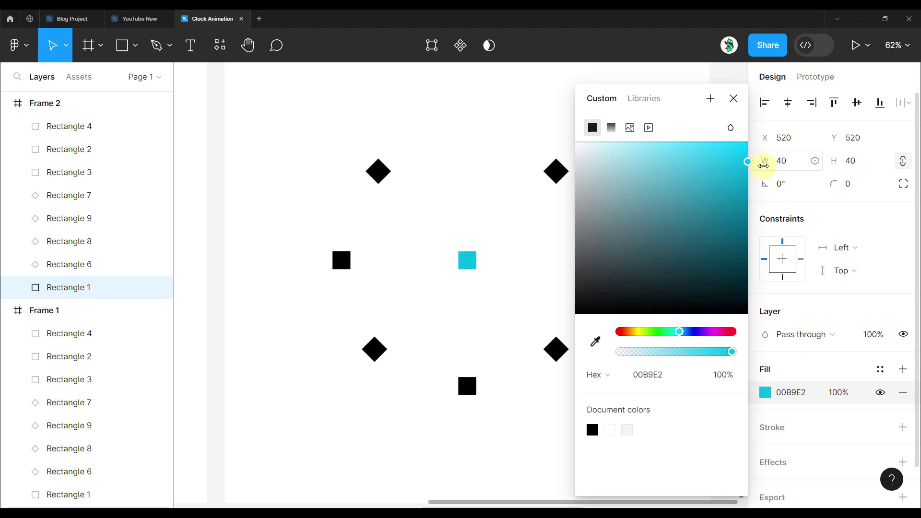
{"action": "left_click", "coordinate": [526, 129]}
- Duplicate Frame 2 with all its markers to add a third frame beside it
{"action": "scroll", "coordinate": [526, 130], "scroll_direction": "down", "scroll_amount": 5}
{"action": "left_click_drag", "start_coordinate": [644, 152], "coordinate": [542, 195]}
{"action": "left_click", "coordinate": [293, 104]}
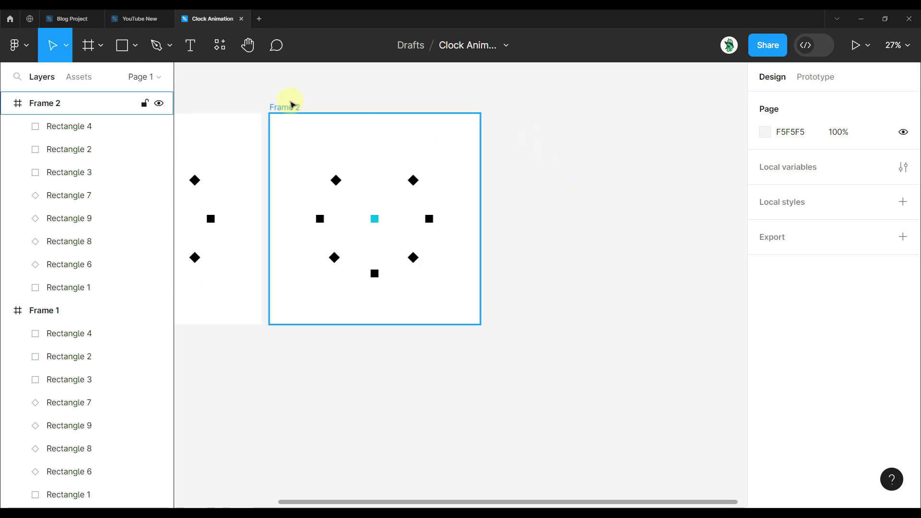
{"action": "left_click", "coordinate": [293, 105]}
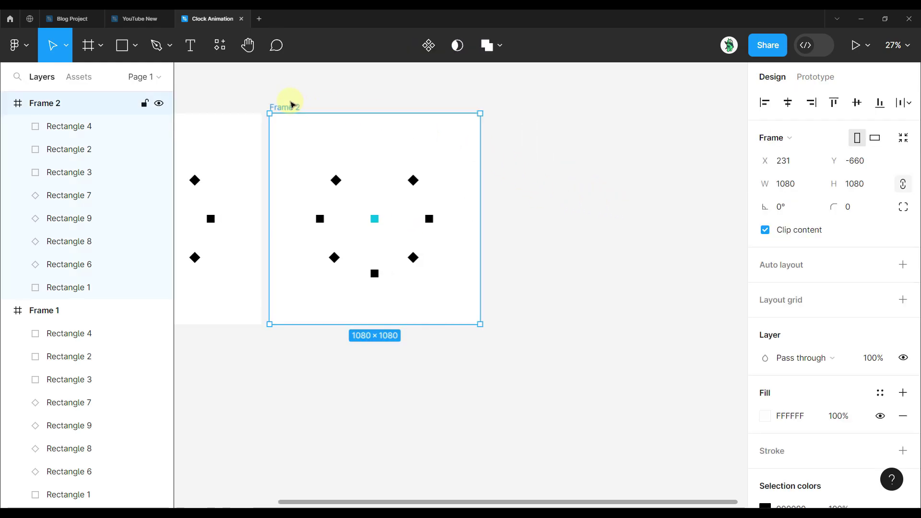
{"action": "key", "text": "ctrl+d"}
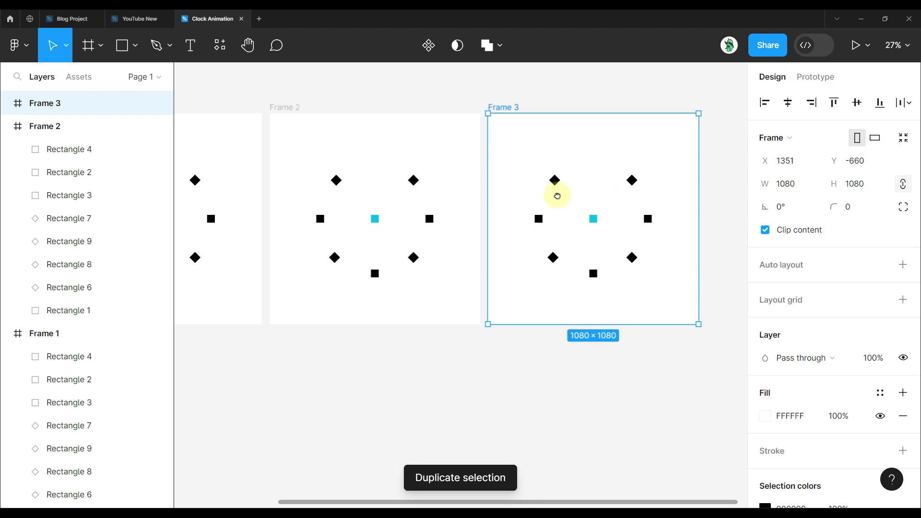
- Rotate the cyan centre square in Frame 3 to -45° so it stands as a diamond
{"action": "scroll", "coordinate": [452, 195], "scroll_direction": "up", "scroll_amount": 5}
{"action": "left_click", "coordinate": [398, 236]}
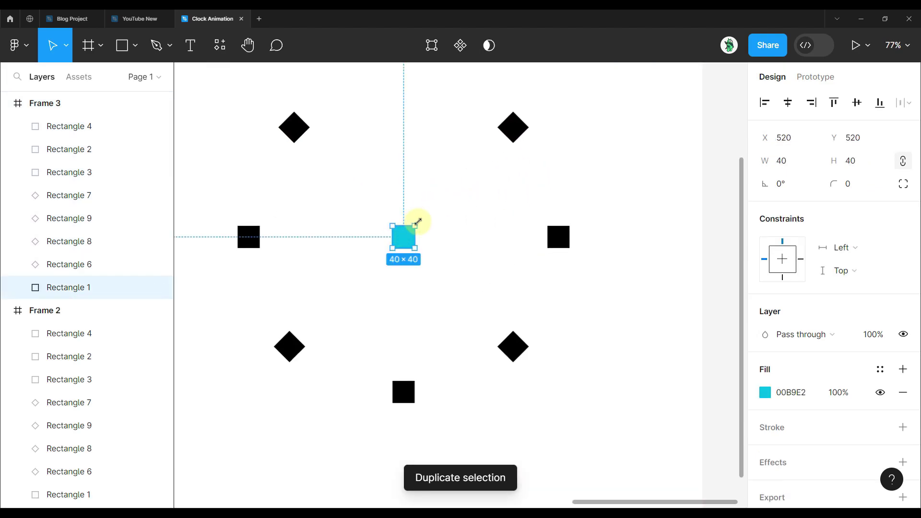
{"action": "left_click_drag", "start_coordinate": [418, 221], "coordinate": [426, 237]}
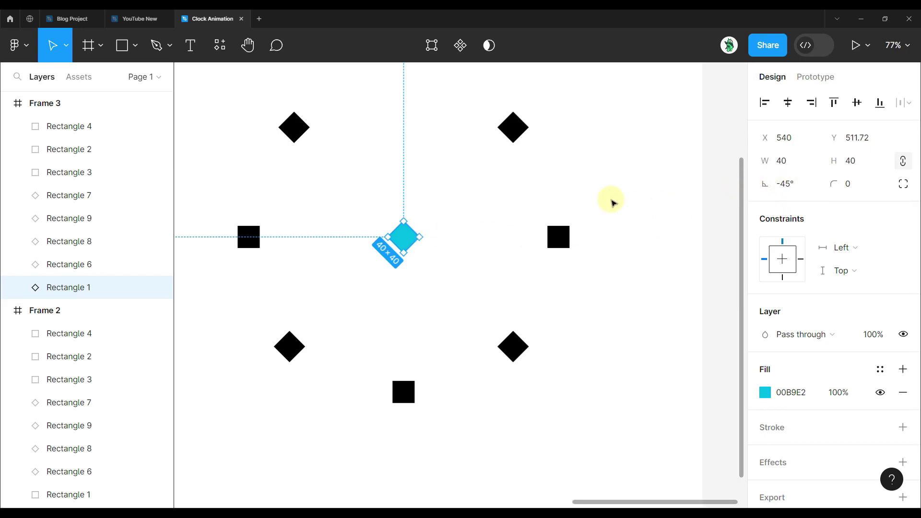
- Move the upper-right black diamond in Frame 3 diagonally inward against the upper-right edge of the cyan centre diamond
{"action": "scroll", "coordinate": [481, 181], "scroll_direction": "left", "scroll_amount": 3}
{"action": "scroll", "coordinate": [549, 204], "scroll_direction": "up", "scroll_amount": 2}
{"action": "left_click", "coordinate": [549, 204]}
{"action": "scroll", "coordinate": [549, 204], "scroll_direction": "up", "scroll_amount": 5}
{"action": "left_click", "coordinate": [605, 148]}
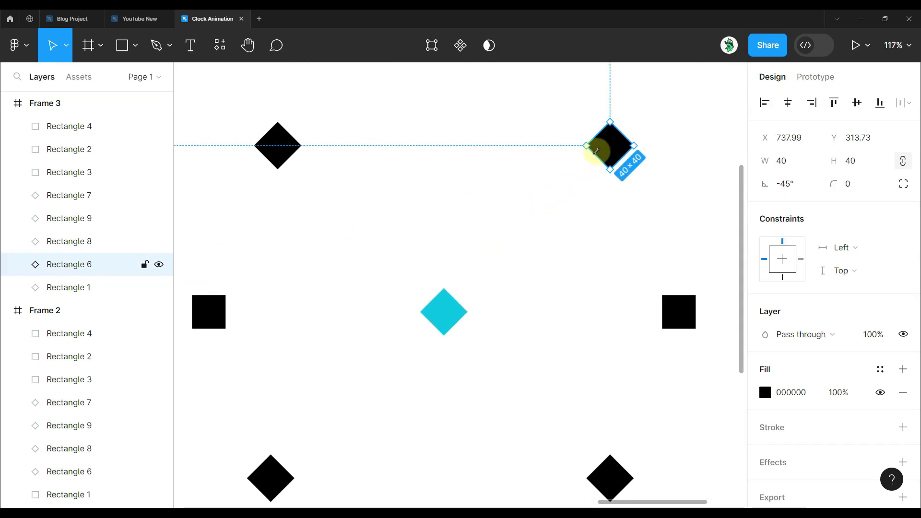
{"action": "left_click_drag", "start_coordinate": [621, 187], "coordinate": [469, 286]}
- Fill the moved diamond in Frame 3 with the cyan sampled from the centre diamond, and clear the selection
{"action": "left_click", "coordinate": [765, 393]}
{"action": "left_click", "coordinate": [595, 341]}
{"action": "left_click", "coordinate": [446, 314]}
{"action": "left_click", "coordinate": [488, 346]}
- Duplicate Frame 3 with all its markers to add a fourth frame beside it
{"action": "scroll", "coordinate": [487, 346], "scroll_direction": "down", "scroll_amount": 6}
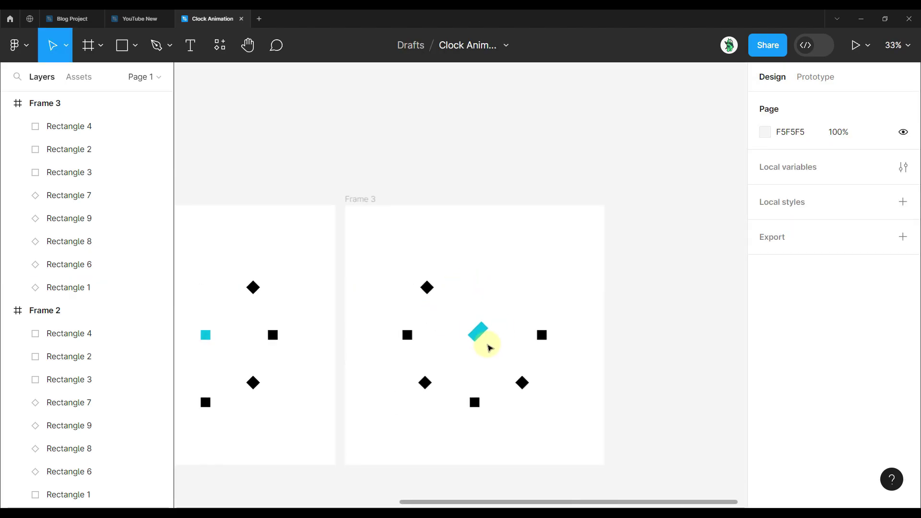
{"action": "scroll", "coordinate": [491, 236], "scroll_direction": "down", "scroll_amount": 2}
{"action": "left_click", "coordinate": [374, 125]}
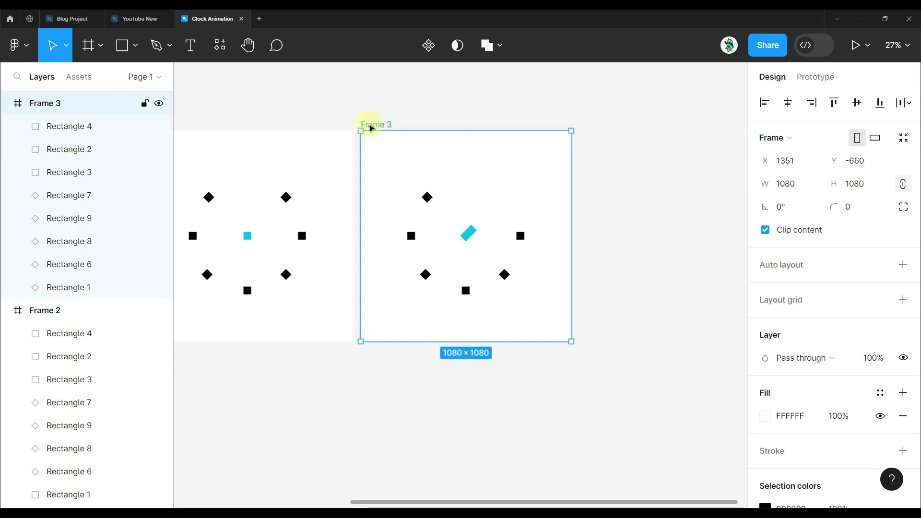
{"action": "key", "text": "ctrl+d"}
{"action": "scroll", "coordinate": [378, 146], "scroll_direction": "right", "scroll_amount": 2}
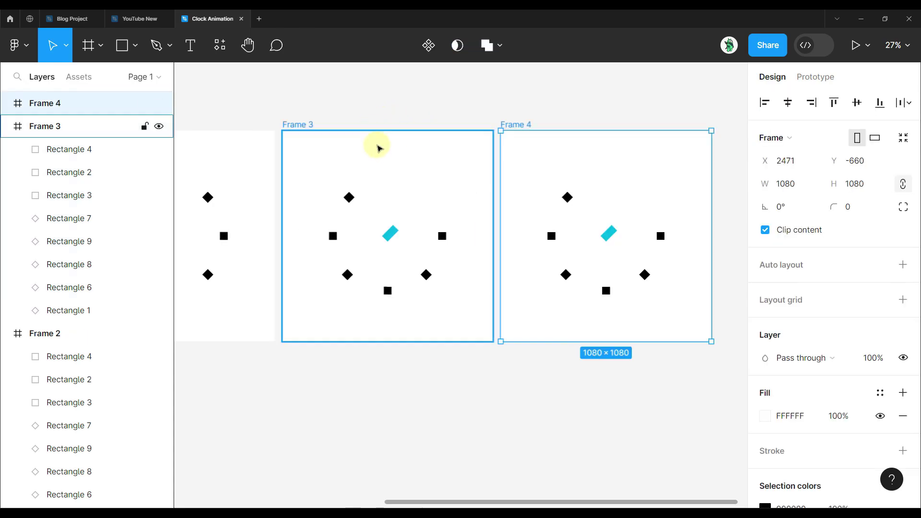
- Rotate the two cyan blocks in Frame 4 together to -90°, forming a horizontal bar that extends right from the centre
{"action": "scroll", "coordinate": [600, 130], "scroll_direction": "right", "scroll_amount": 2}
{"action": "scroll", "coordinate": [574, 233], "scroll_direction": "up", "scroll_amount": 4}
{"action": "scroll", "coordinate": [574, 233], "scroll_direction": "up", "scroll_amount": 4}
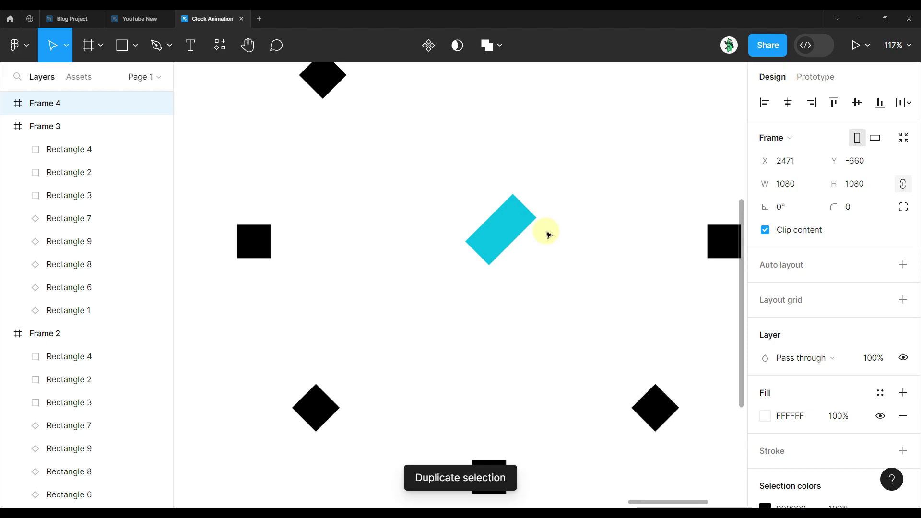
{"action": "left_click", "coordinate": [518, 222]}
{"action": "left_click", "coordinate": [489, 245], "text": "shift"}
{"action": "left_click_drag", "start_coordinate": [542, 188], "coordinate": [516, 236]}
{"action": "scroll", "coordinate": [530, 177], "scroll_direction": "down", "scroll_amount": 5}
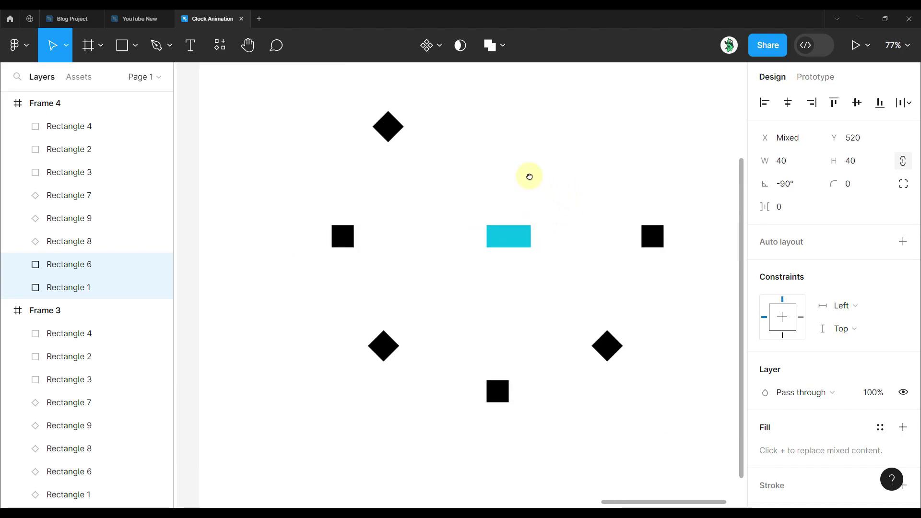
{"action": "scroll", "coordinate": [545, 161], "scroll_direction": "right", "scroll_amount": 3}
{"action": "left_click", "coordinate": [539, 159]}
- Move the right black square in Frame 4 horizontally inward to X 600, Y 560 at the end of the cyan bar
{"action": "scroll", "coordinate": [531, 193], "scroll_direction": "up", "scroll_amount": 3}
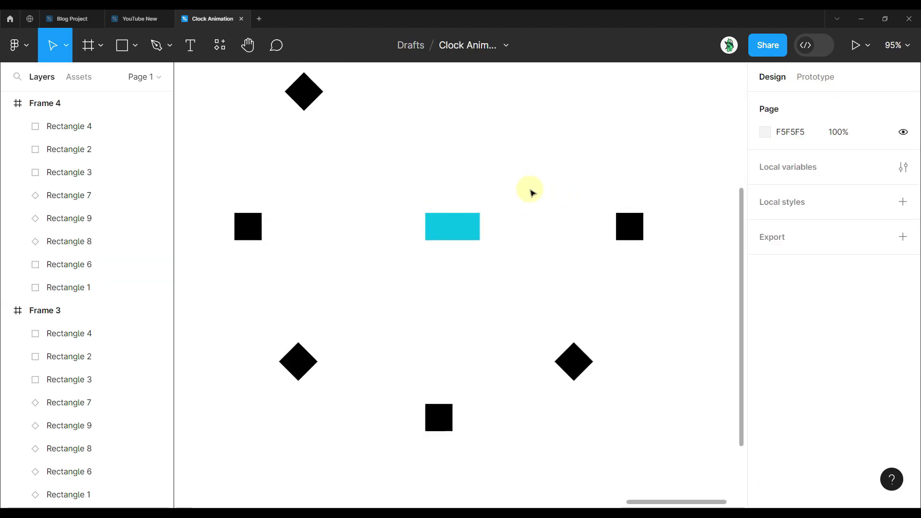
{"action": "scroll", "coordinate": [563, 216], "scroll_direction": "down", "scroll_amount": 5}
{"action": "scroll", "coordinate": [557, 216], "scroll_direction": "up", "scroll_amount": 4}
{"action": "left_click", "coordinate": [626, 228]}
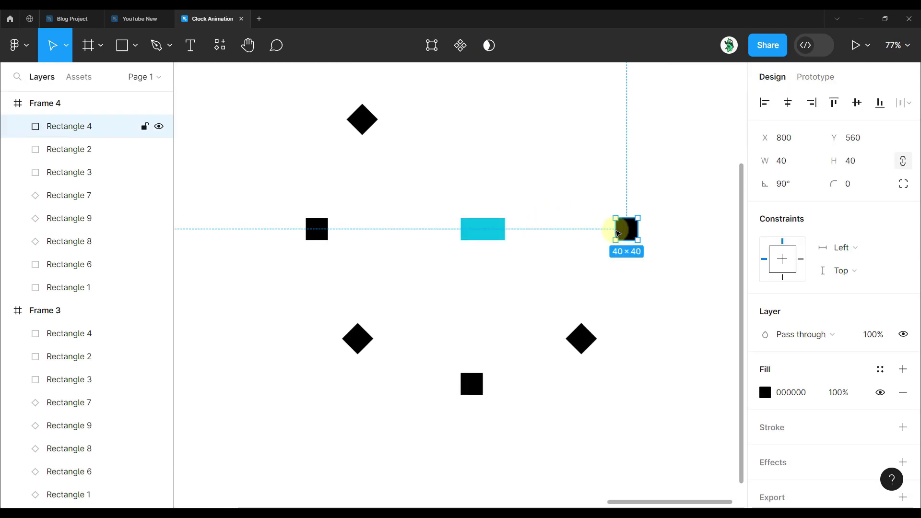
{"action": "scroll", "coordinate": [619, 230], "scroll_direction": "up", "scroll_amount": 2}
{"action": "left_click_drag", "start_coordinate": [626, 229], "coordinate": [494, 232]}
- Change the moved square's fill in Frame 4 to cyan 00B9E2 and clear the selection
{"action": "left_click", "coordinate": [766, 392]}
{"action": "left_click", "coordinate": [646, 430]}
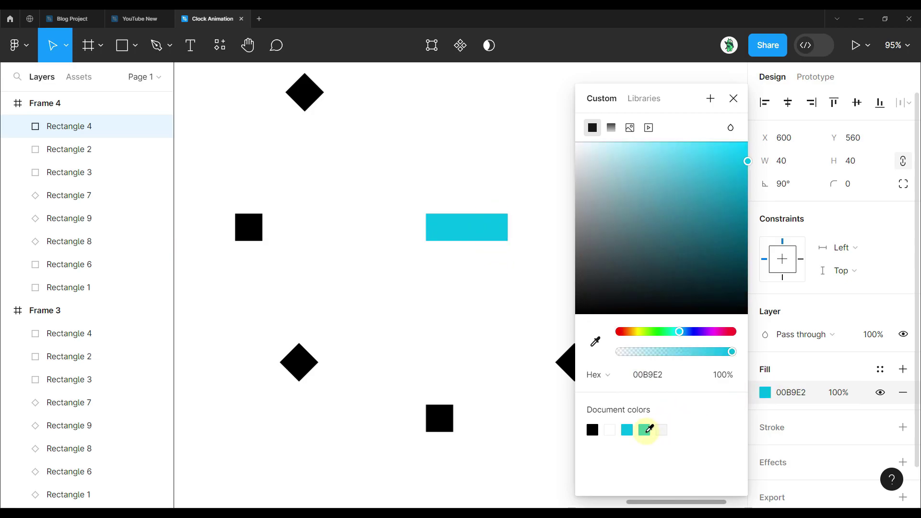
{"action": "left_click", "coordinate": [458, 132]}
- Duplicate Frame 4 with all its markers to add a fifth frame beside it
{"action": "scroll", "coordinate": [458, 132], "scroll_direction": "down", "scroll_amount": 5}
{"action": "scroll", "coordinate": [402, 149], "scroll_direction": "up", "scroll_amount": 2}
{"action": "left_click", "coordinate": [396, 172]}
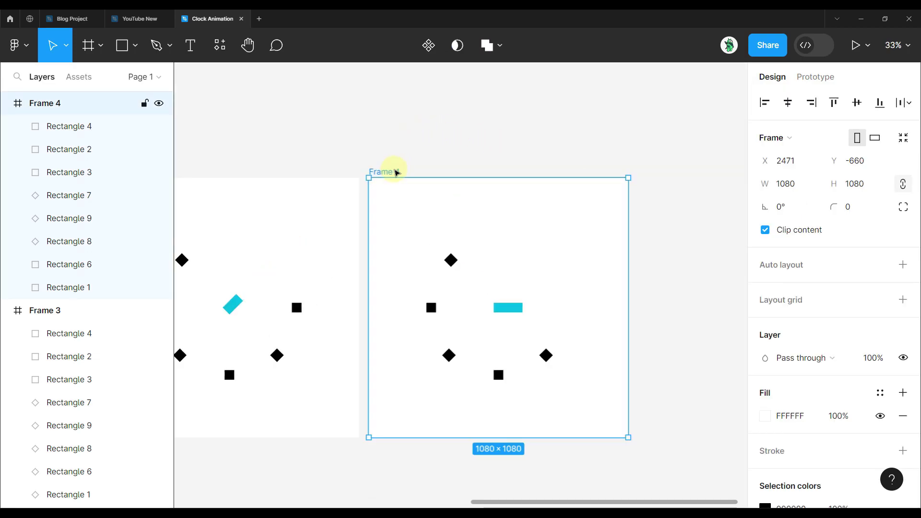
{"action": "key", "text": "ctrl+d"}
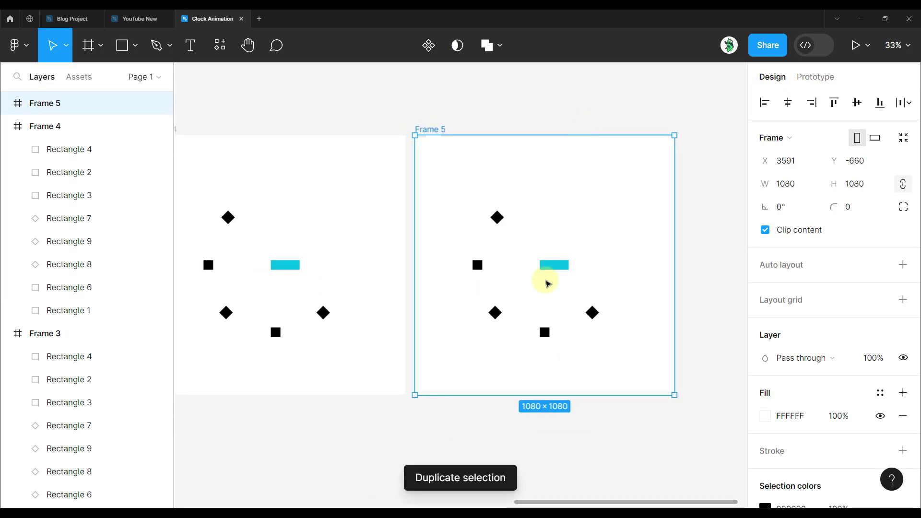
{"action": "scroll", "coordinate": [551, 243], "scroll_direction": "up", "scroll_amount": 4}
{"action": "left_click", "coordinate": [551, 243]}
{"action": "left_click", "coordinate": [582, 243], "text": "shift"}
{"action": "left_click", "coordinate": [591, 236], "text": "shift"}
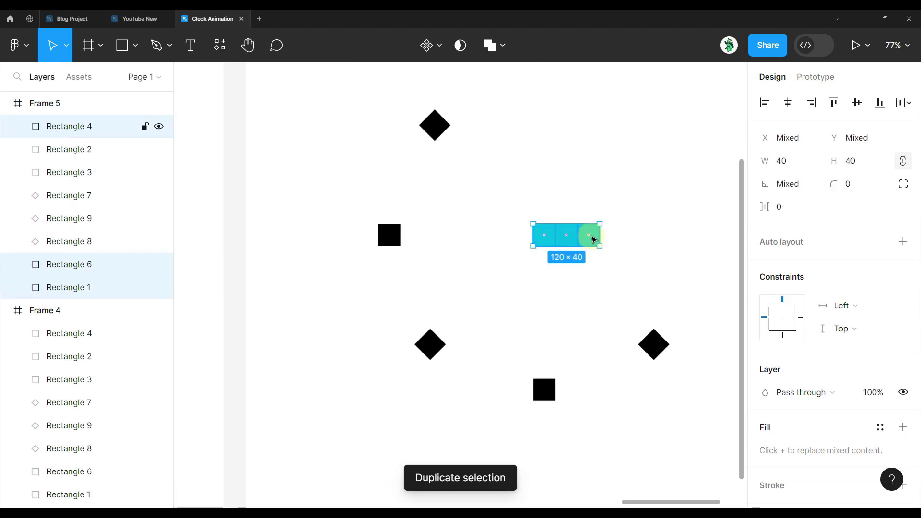
{"action": "scroll", "coordinate": [592, 240], "scroll_direction": "up", "scroll_amount": 3}
{"action": "scroll", "coordinate": [599, 245], "scroll_direction": "down", "scroll_amount": 2}
{"action": "left_click", "coordinate": [584, 179]}
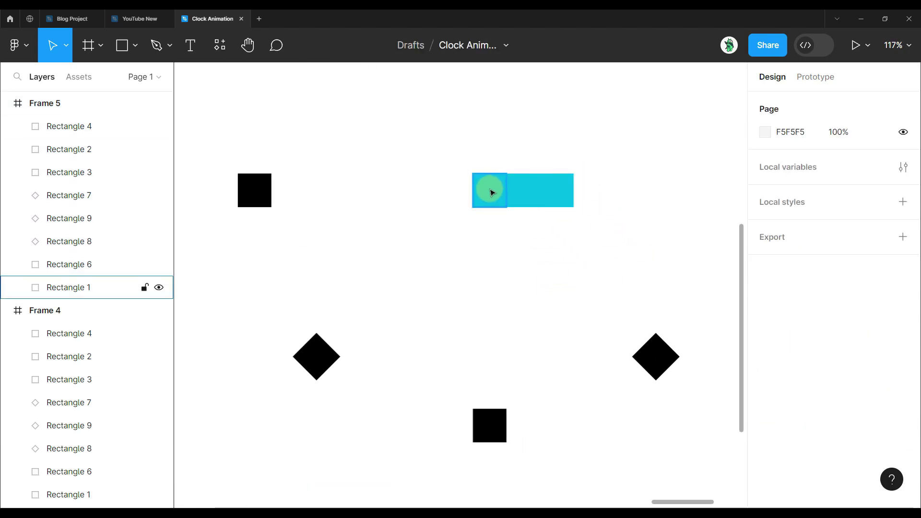
- Rotate the centre block in Frame 5 to -135° and swing the other two cyan blocks into a diagonal bar toward the lower right
{"action": "left_click", "coordinate": [489, 188]}
{"action": "left_click_drag", "start_coordinate": [509, 168], "coordinate": [520, 191]}
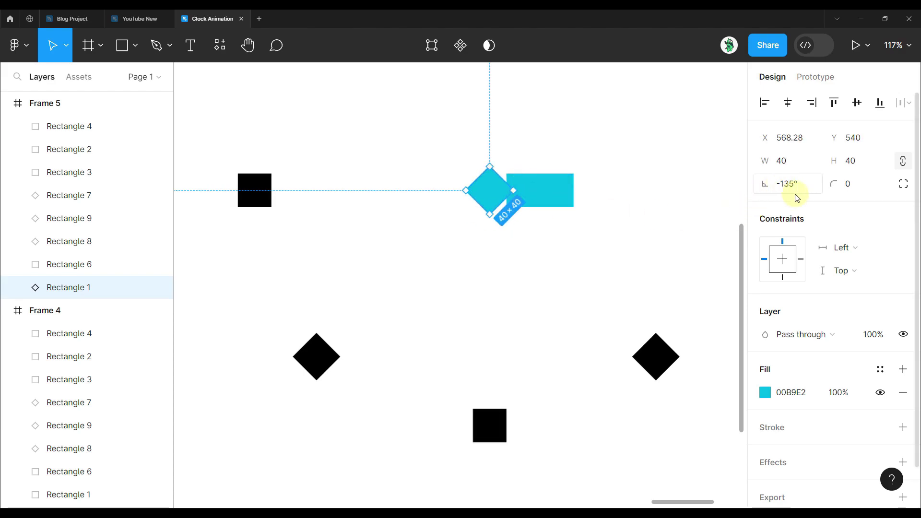
{"action": "left_click_drag", "start_coordinate": [581, 206], "coordinate": [538, 239]}
{"action": "key", "text": "Escape"}
{"action": "key", "text": "shift+1"}
- Move the lower-right black diamond in Frame 5 to the bar's outer end at X 624.85, Y 596.57 and fill it with 00B9E2
{"action": "left_click_drag", "start_coordinate": [631, 267], "coordinate": [553, 195]}
{"action": "left_click", "coordinate": [764, 392]}
{"action": "left_click", "coordinate": [644, 428]}
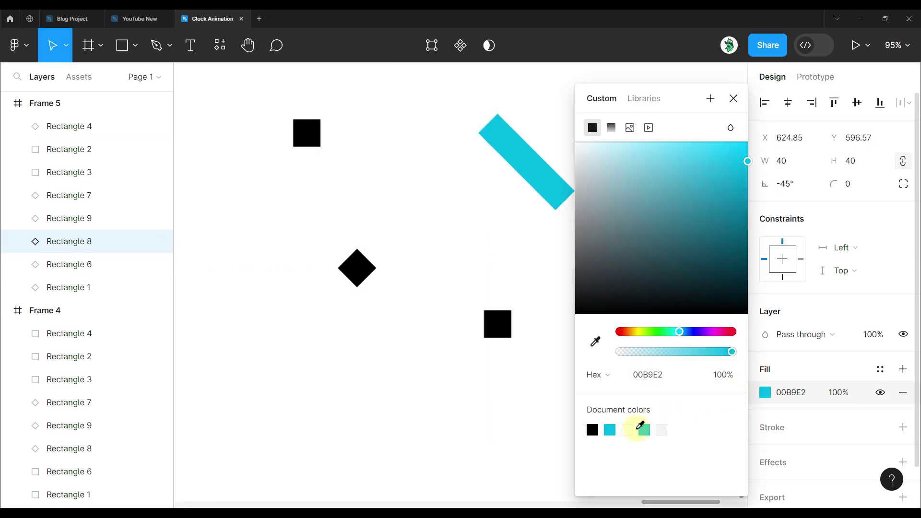
{"action": "left_click", "coordinate": [530, 378]}
- Duplicate Frame 5 with all its markers to add a sixth frame beside it
{"action": "scroll", "coordinate": [611, 376], "scroll_direction": "down", "scroll_amount": 5}
{"action": "scroll", "coordinate": [558, 258], "scroll_direction": "down", "scroll_amount": 2}
{"action": "left_click", "coordinate": [337, 98]}
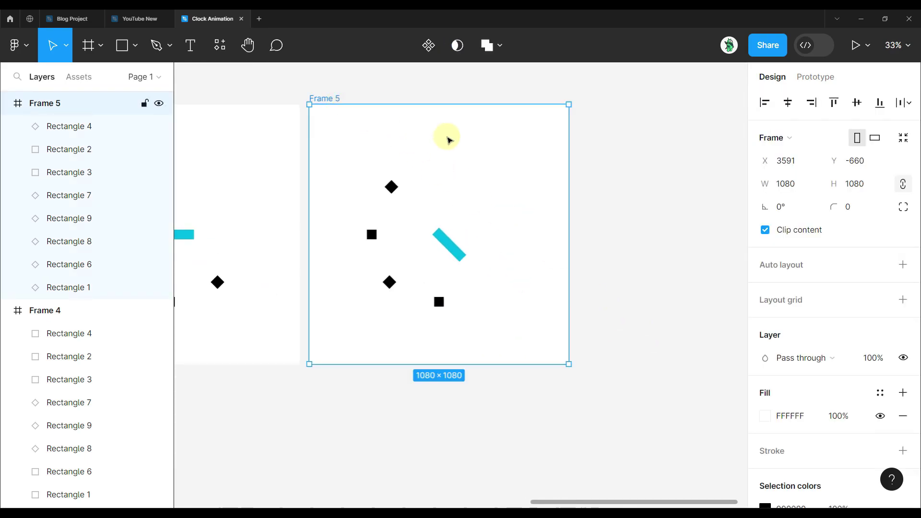
{"action": "key", "text": "ctrl+d"}
- Rotate the cyan centre block in Frame 6 to 180° so its sides are upright
{"action": "scroll", "coordinate": [538, 222], "scroll_direction": "up", "scroll_amount": 5}
{"action": "left_click", "coordinate": [524, 153]}
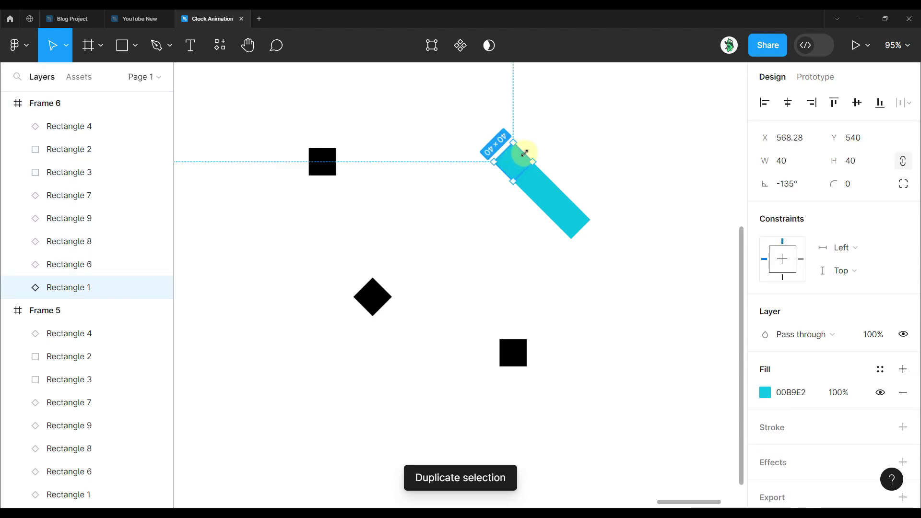
{"action": "left_click_drag", "start_coordinate": [536, 158], "coordinate": [536, 189]}
- Rotate the other three cyan blocks in Frame 6 together and line them up below the centre block as a vertical bar
{"action": "scroll", "coordinate": [534, 177], "scroll_direction": "up", "scroll_amount": 4}
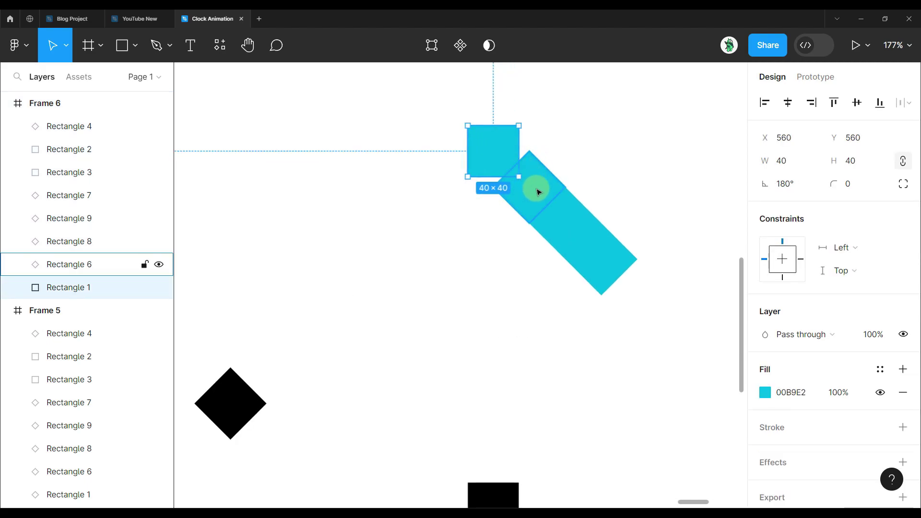
{"action": "scroll", "coordinate": [576, 173], "scroll_direction": "down", "scroll_amount": 2}
{"action": "left_click", "coordinate": [530, 144]}
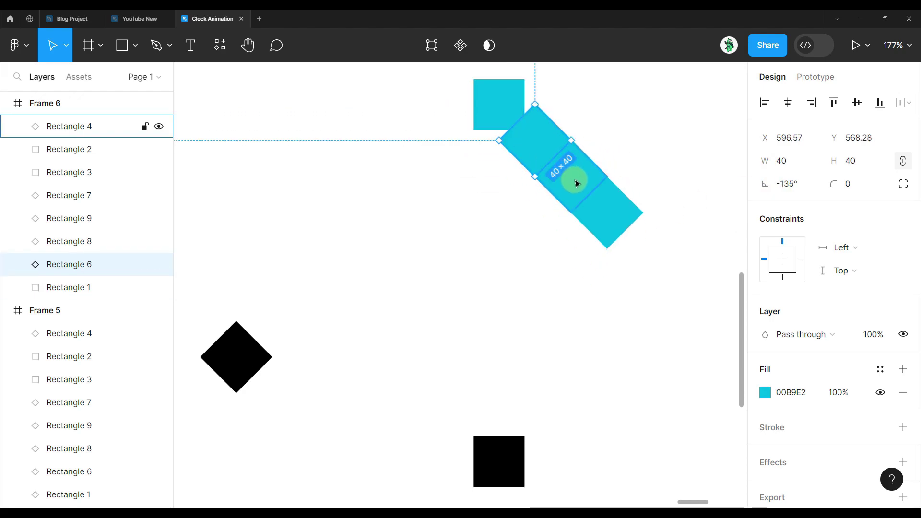
{"action": "left_click", "coordinate": [580, 187], "text": "shift"}
{"action": "left_click", "coordinate": [626, 227], "text": "shift"}
{"action": "left_click_drag", "start_coordinate": [650, 99], "coordinate": [521, 198]}
- Move the bottom black square in Frame 6 up to X 520, Y 680 against the vertical bar and fill it cyan
{"action": "left_click_drag", "start_coordinate": [497, 447], "coordinate": [494, 315]}
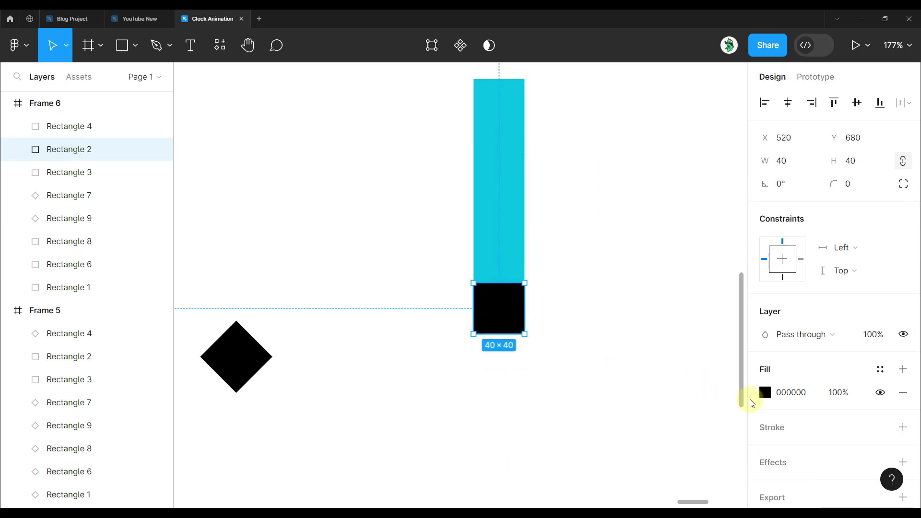
{"action": "left_click", "coordinate": [764, 391]}
{"action": "left_click", "coordinate": [612, 429]}
{"action": "left_click", "coordinate": [513, 387]}
- Duplicate Frame 6 with all its markers to add a seventh frame beside it
{"action": "scroll", "coordinate": [513, 387], "scroll_direction": "down", "scroll_amount": 5}
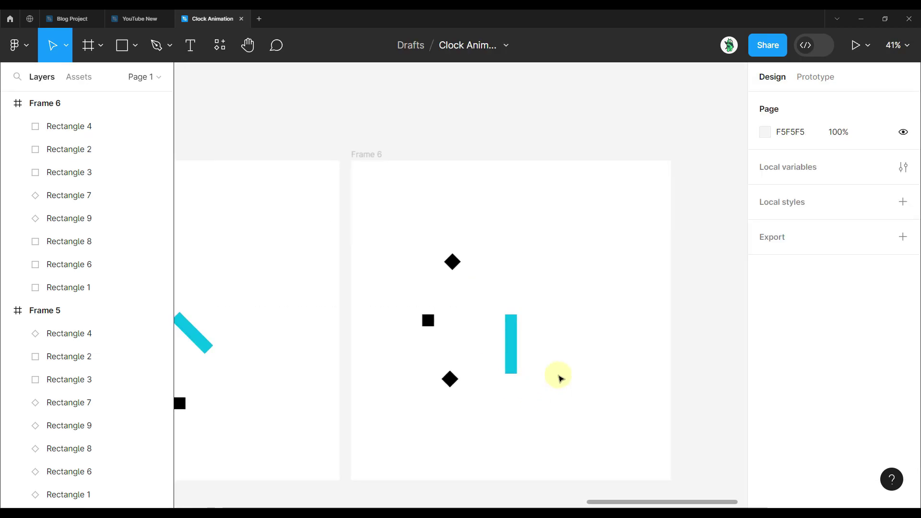
{"action": "scroll", "coordinate": [559, 376], "scroll_direction": "right", "scroll_amount": 3}
{"action": "scroll", "coordinate": [559, 375], "scroll_direction": "down", "scroll_amount": 2}
{"action": "left_click", "coordinate": [266, 88]}
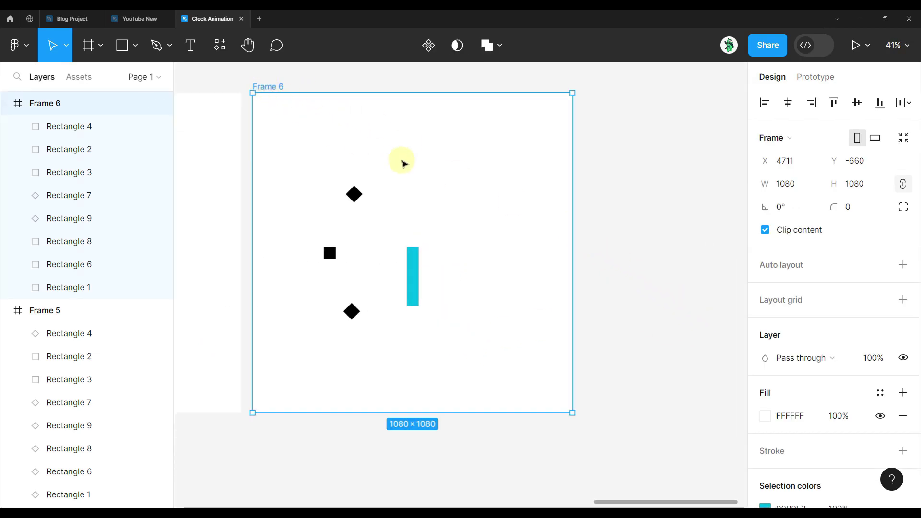
{"action": "key", "text": "ctrl+d"}
- Rotate the cyan centre block in Frame 7 to 135°
{"action": "left_click", "coordinate": [554, 250]}
{"action": "scroll", "coordinate": [554, 250], "scroll_direction": "up", "scroll_amount": 5}
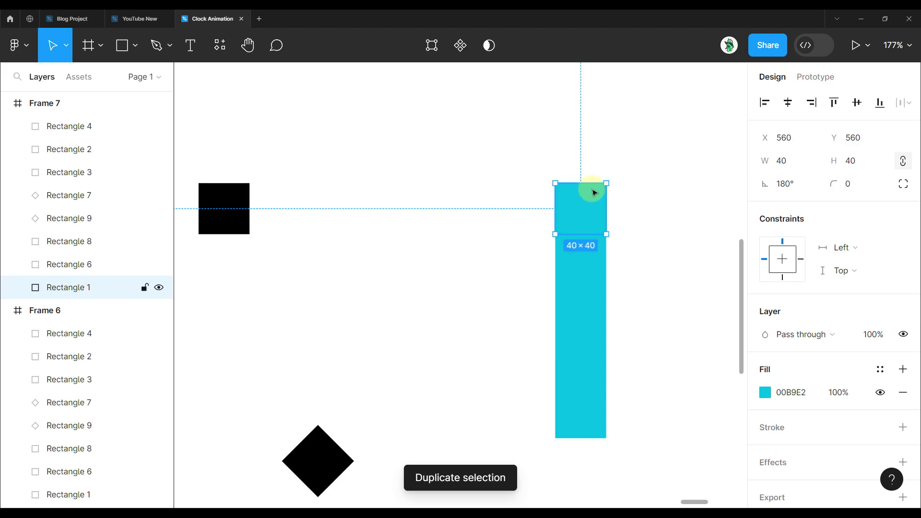
{"action": "left_click_drag", "start_coordinate": [607, 180], "coordinate": [626, 209]}
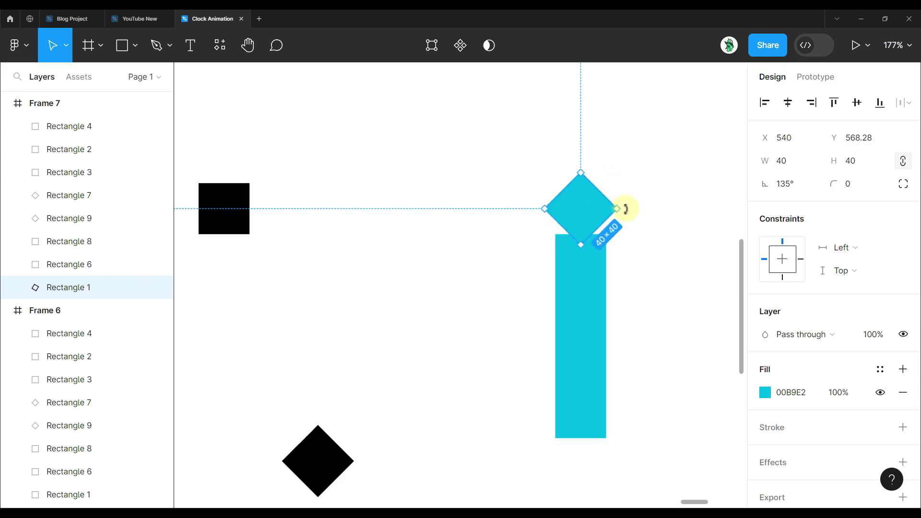
- Rotate the other four cyan blocks in Frame 7 together and align them with the centre block as a diagonal bar toward the lower left
{"action": "left_click", "coordinate": [576, 267]}
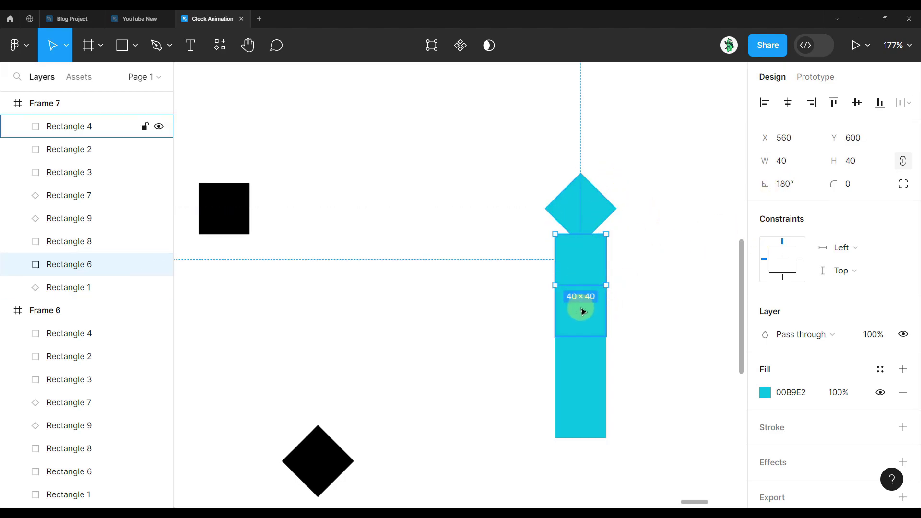
{"action": "left_click", "coordinate": [581, 308], "text": "shift"}
{"action": "left_click", "coordinate": [578, 361], "text": "shift"}
{"action": "left_click", "coordinate": [579, 431], "text": "shift"}
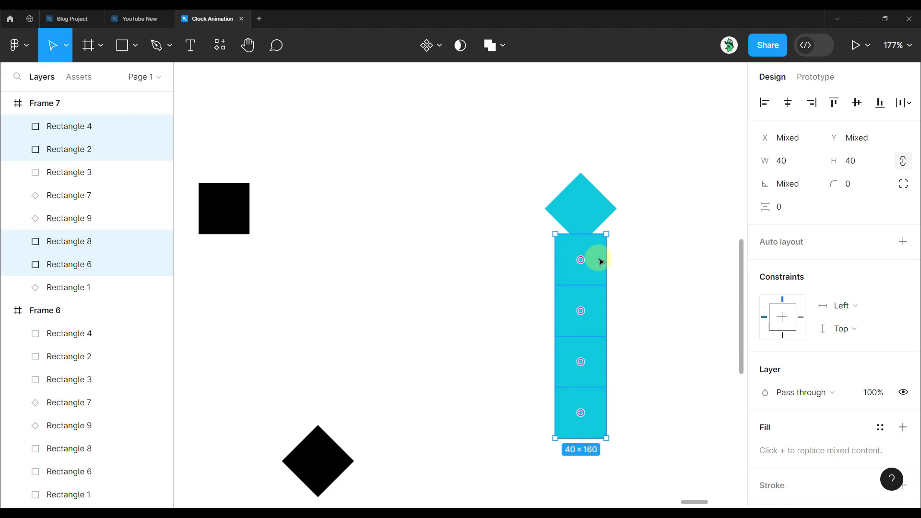
{"action": "left_click_drag", "start_coordinate": [629, 245], "coordinate": [548, 256]}
{"action": "scroll", "coordinate": [494, 326], "scroll_direction": "down", "scroll_amount": 3}
{"action": "scroll", "coordinate": [494, 326], "scroll_direction": "left", "scroll_amount": 1}
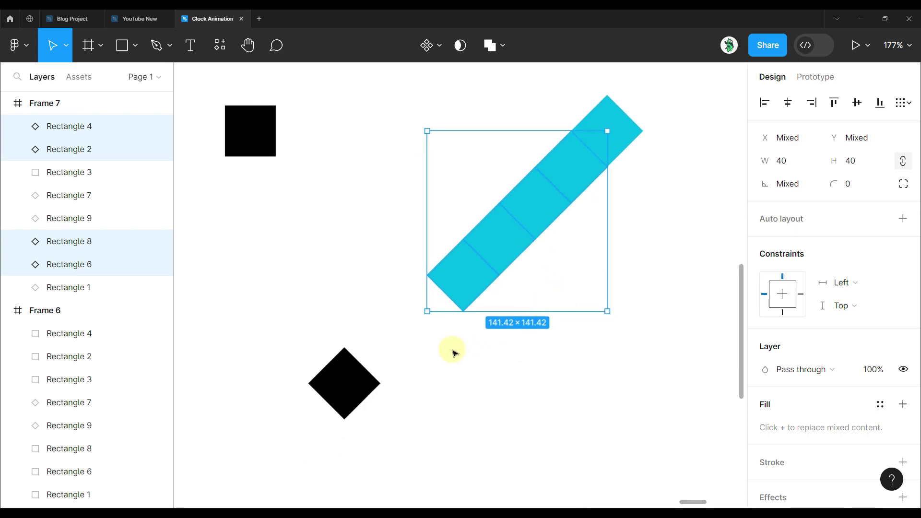
- Move the lower-left black diamond in Frame 7 to the bar's outer end at X 398.58, Y 653.14 and fill it cyan
{"action": "left_click", "coordinate": [363, 381]}
{"action": "left_click_drag", "start_coordinate": [341, 395], "coordinate": [423, 331]}
{"action": "left_click", "coordinate": [765, 393]}
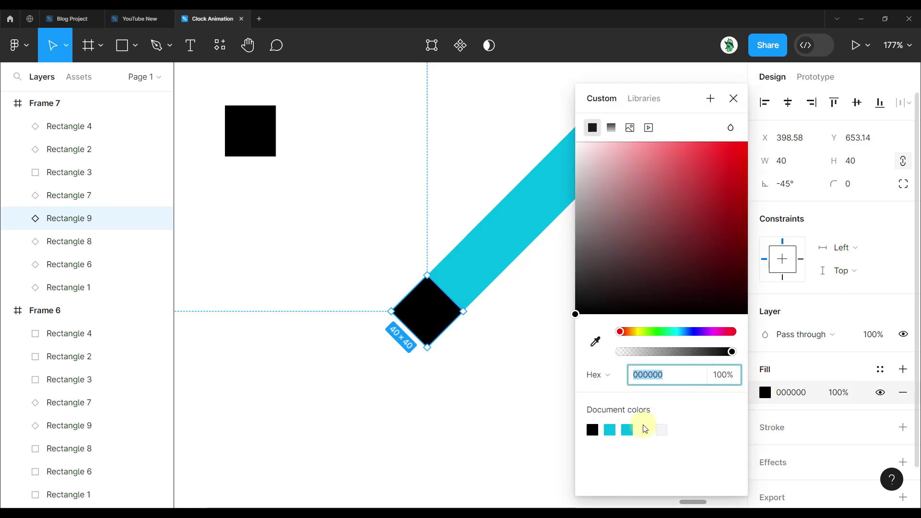
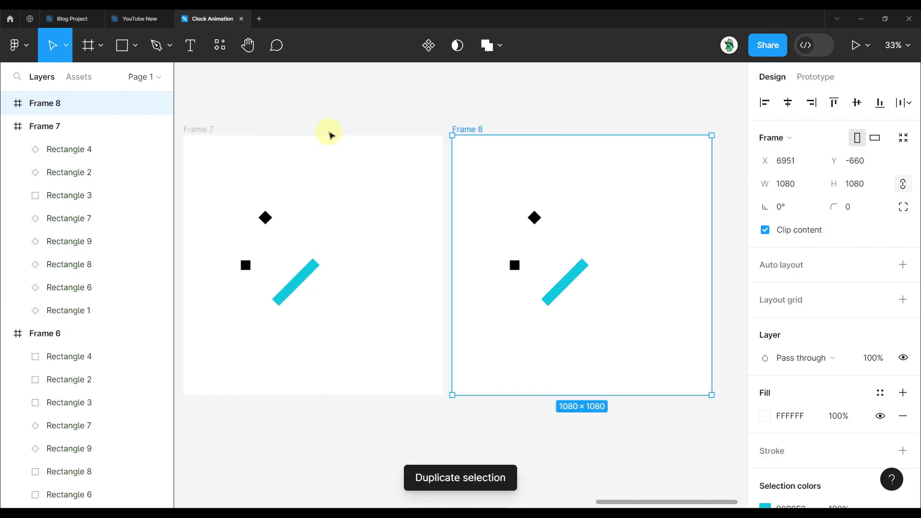
- Rotate the cyan centre block in Frame 8 so that it sits upright as a square
{"action": "scroll", "coordinate": [563, 282], "scroll_direction": "right", "scroll_amount": 1}
{"action": "scroll", "coordinate": [556, 379], "scroll_direction": "up", "scroll_amount": 5}
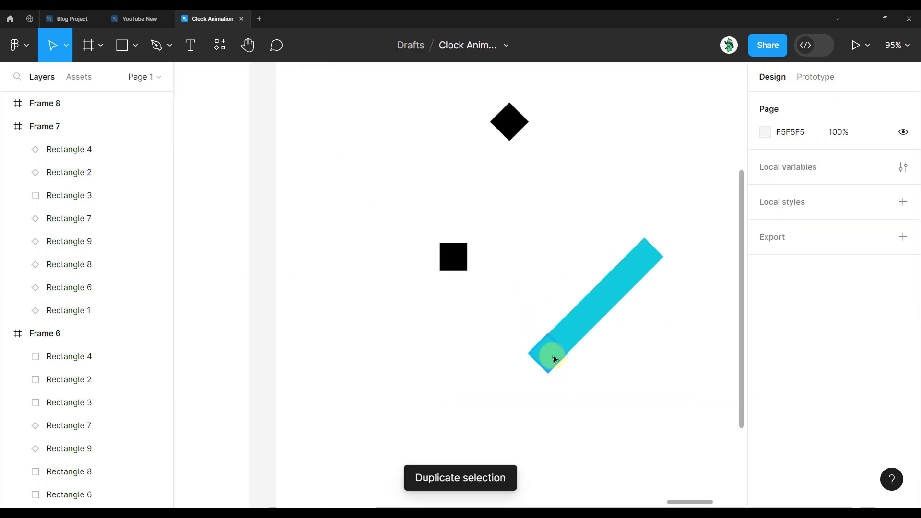
{"action": "left_click", "coordinate": [551, 355]}
{"action": "left_click", "coordinate": [650, 253]}
{"action": "scroll", "coordinate": [657, 253], "scroll_direction": "up", "scroll_amount": 3}
{"action": "left_click_drag", "start_coordinate": [679, 255], "coordinate": [677, 286]}
- Rotate the other five cyan blocks in Frame 8 together and align them with the centre block as a horizontal bar toward the left
{"action": "left_click", "coordinate": [591, 314]}
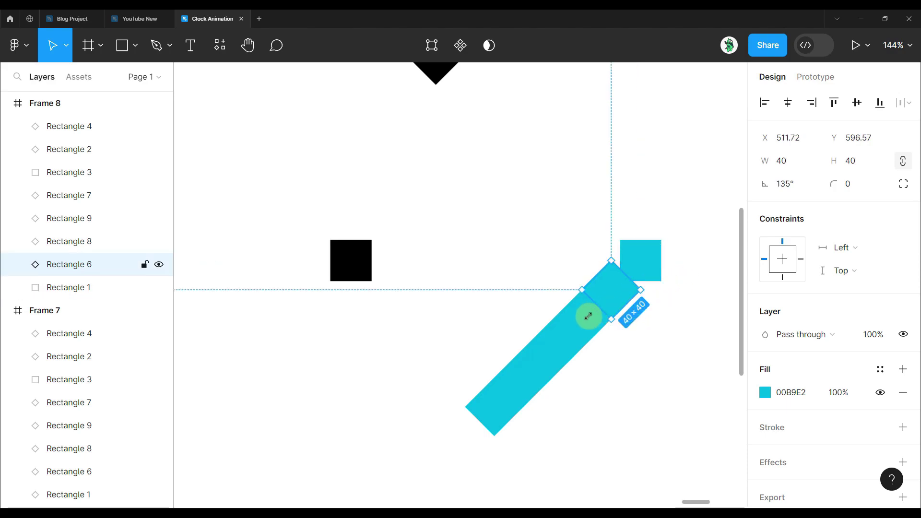
{"action": "left_click", "coordinate": [551, 350], "text": "shift"}
{"action": "left_click", "coordinate": [545, 358], "text": "shift"}
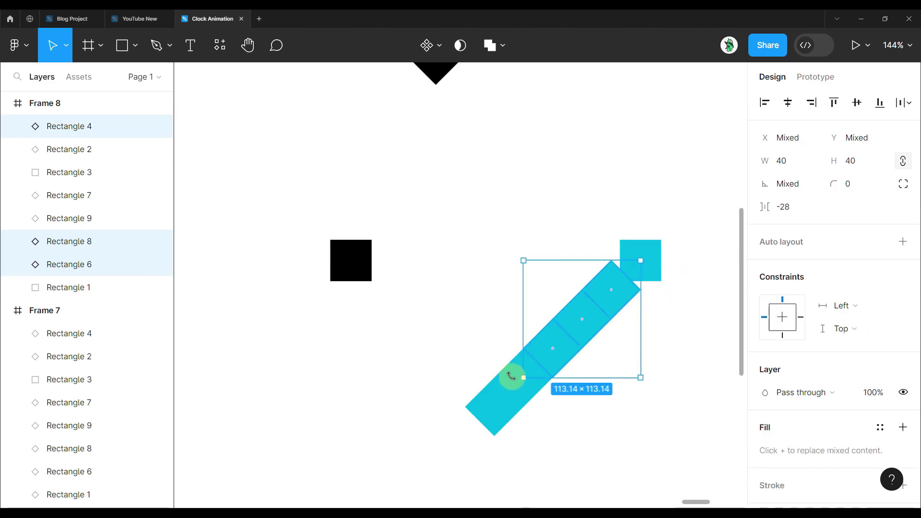
{"action": "left_click", "coordinate": [493, 400], "text": "shift"}
{"action": "left_click", "coordinate": [487, 405], "text": "shift"}
{"action": "left_click_drag", "start_coordinate": [647, 438], "coordinate": [569, 459]}
{"action": "left_click_drag", "start_coordinate": [567, 368], "coordinate": [526, 273]}
- Move the left black square in Frame 8 to the bar's outer end at X 280, Y 560 and fill it cyan
{"action": "left_click_drag", "start_coordinate": [357, 287], "coordinate": [392, 262]}
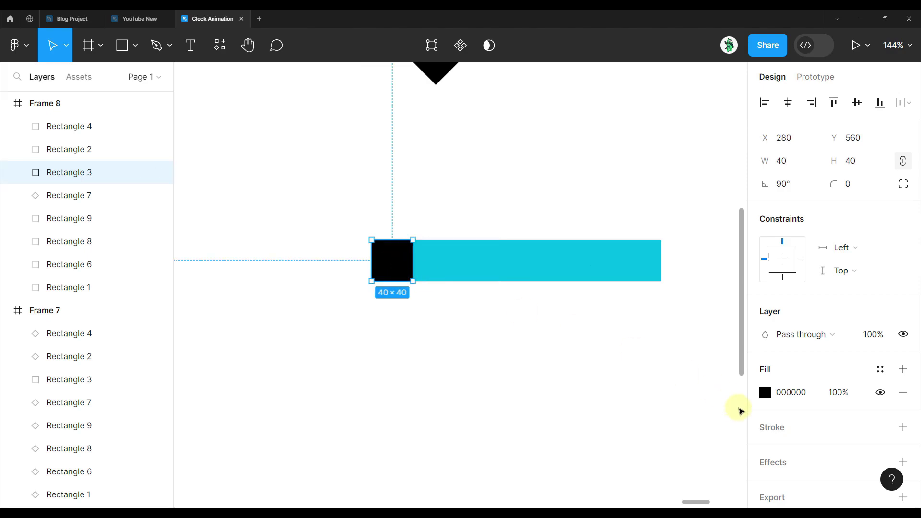
{"action": "left_click", "coordinate": [765, 392]}
{"action": "left_click", "coordinate": [623, 429]}
{"action": "left_click", "coordinate": [479, 356]}
- Duplicate Frame 8 with its contents to add a ninth frame beside it
{"action": "scroll", "coordinate": [535, 386], "scroll_direction": "down", "scroll_amount": 5}
{"action": "left_click_drag", "start_coordinate": [536, 386], "coordinate": [490, 315]}
{"action": "scroll", "coordinate": [489, 315], "scroll_direction": "down", "scroll_amount": 4}
{"action": "left_click", "coordinate": [430, 201]}
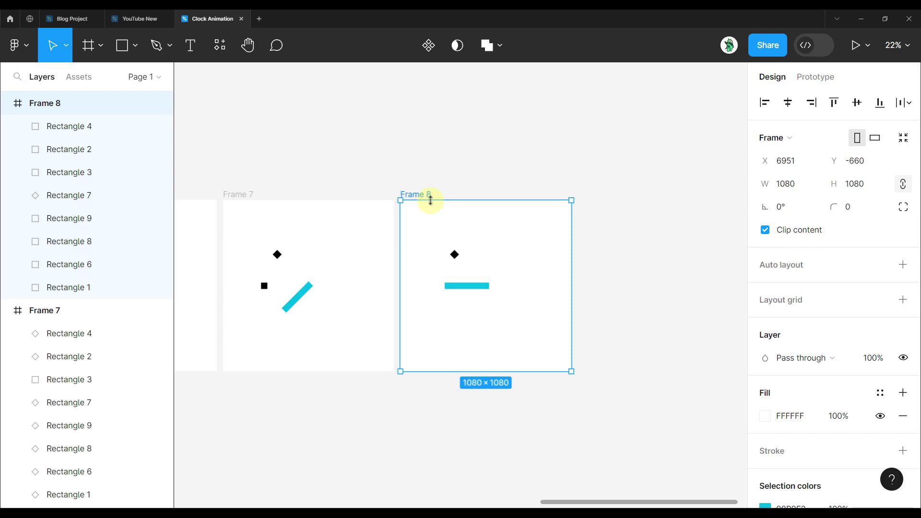
{"action": "key", "text": "ctrl+d"}
- Rotate the cyan centre block in Frame 9 to 45°
{"action": "scroll", "coordinate": [617, 264], "scroll_direction": "up", "scroll_amount": 5}
{"action": "left_click", "coordinate": [528, 334]}
{"action": "left_click", "coordinate": [633, 334]}
{"action": "scroll", "coordinate": [633, 333], "scroll_direction": "up", "scroll_amount": 4}
{"action": "left_click_drag", "start_coordinate": [658, 308], "coordinate": [674, 333]}
- Rotate the other six cyan blocks in Frame 9 together and align them with the centre block as a diagonal bar toward the upper left
{"action": "left_click", "coordinate": [598, 331]}
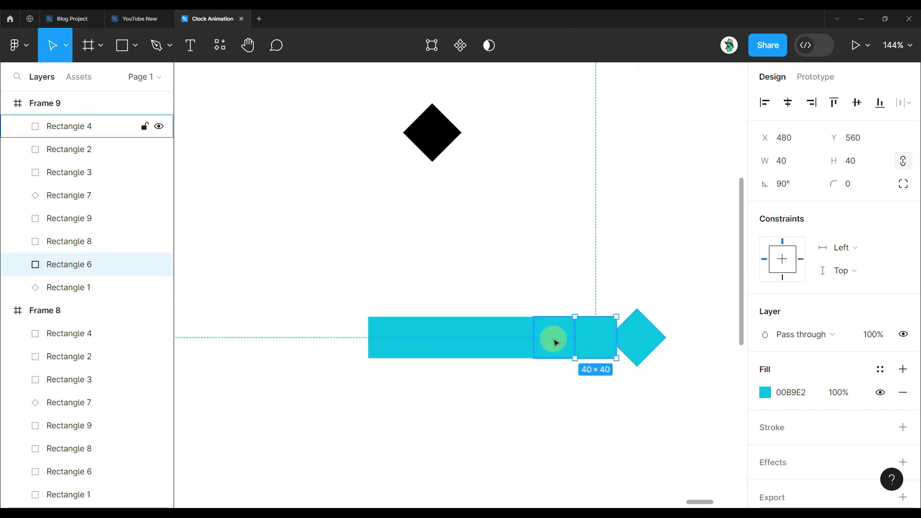
{"action": "left_click", "coordinate": [554, 339], "text": "shift"}
{"action": "left_click", "coordinate": [501, 339], "text": "shift"}
{"action": "left_click", "coordinate": [456, 339], "text": "shift"}
{"action": "left_click", "coordinate": [422, 339], "text": "shift"}
{"action": "left_click", "coordinate": [388, 339], "text": "shift"}
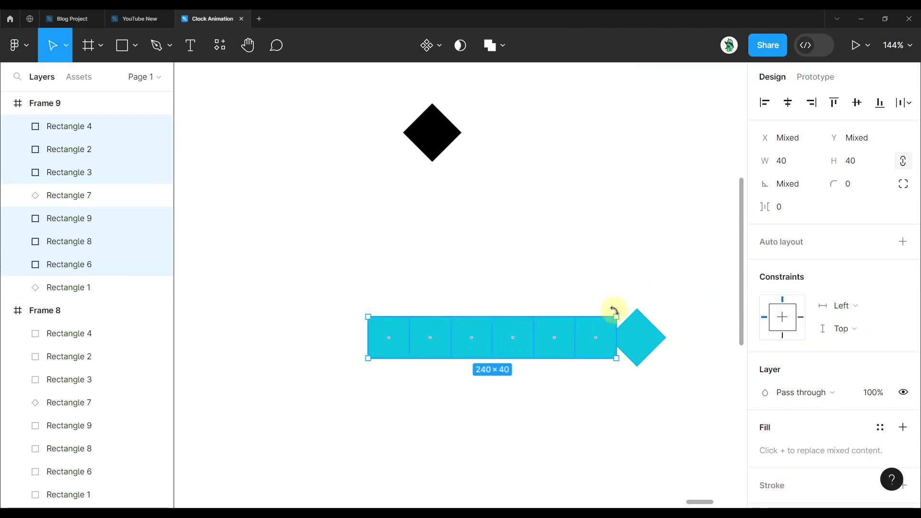
{"action": "left_click_drag", "start_coordinate": [622, 332], "coordinate": [607, 313]}
{"action": "scroll", "coordinate": [638, 205], "scroll_direction": "down", "scroll_amount": 3}
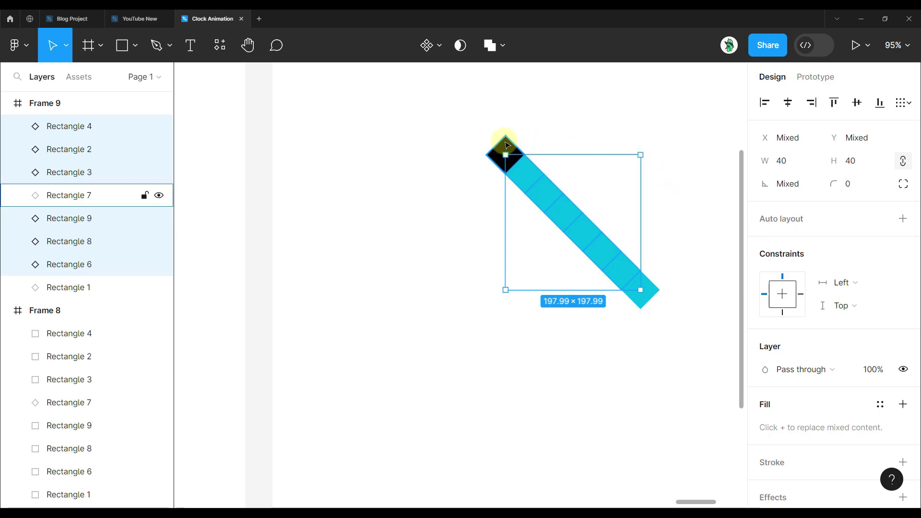
- Fill the black diamond at the outer end of the diagonal bar in Frame 9 with cyan
{"action": "left_click", "coordinate": [504, 150]}
{"action": "left_click", "coordinate": [764, 392]}
{"action": "left_click", "coordinate": [469, 289]}
{"action": "left_click", "coordinate": [469, 290]}
{"action": "scroll", "coordinate": [598, 191], "scroll_direction": "down", "scroll_amount": 10}
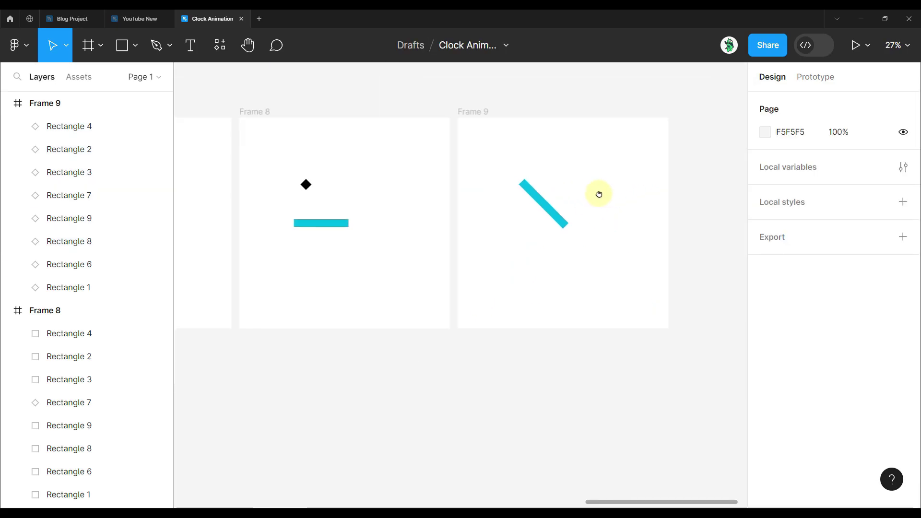
- Duplicate Frame 9 with its contents to add a tenth frame beside it
{"action": "left_click_drag", "start_coordinate": [598, 194], "coordinate": [520, 209]}
{"action": "left_click", "coordinate": [405, 124]}
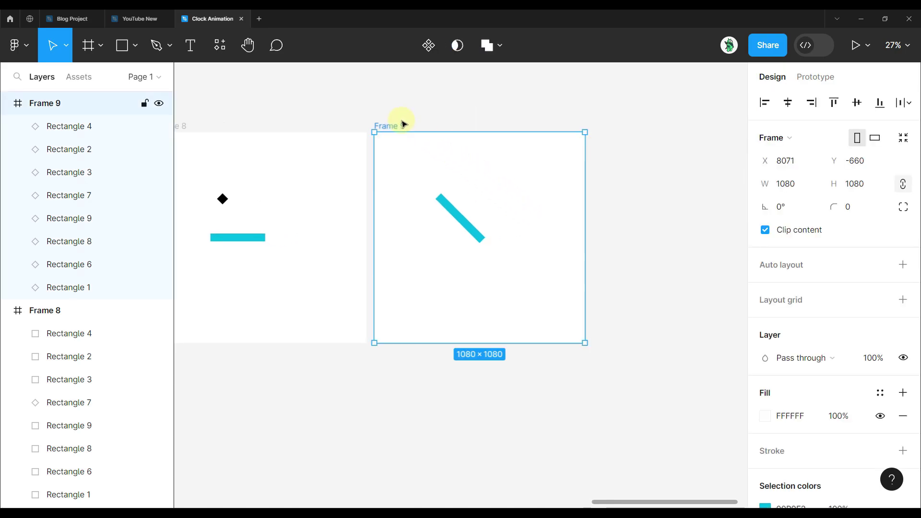
{"action": "key", "text": "ctrl+d"}
{"action": "scroll", "coordinate": [582, 225], "scroll_direction": "right", "scroll_amount": 2}
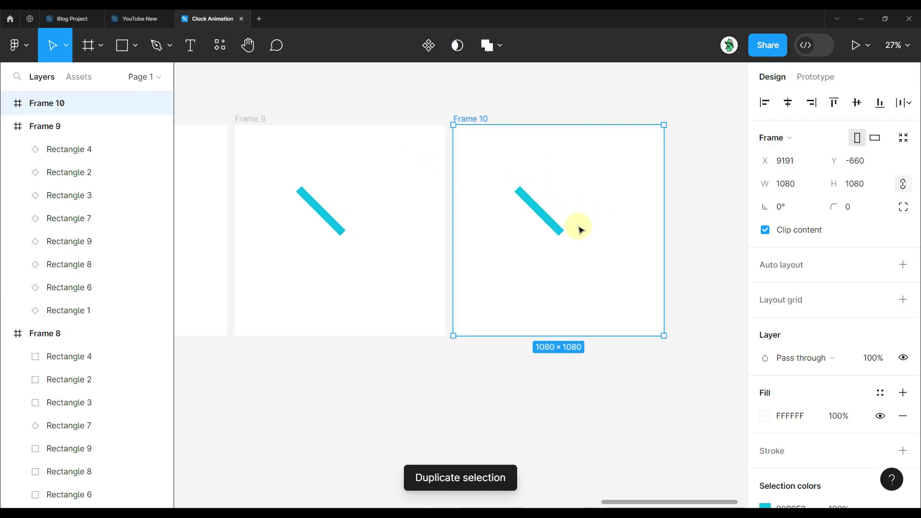
- Rotate the cyan centre block in Frame 10 to 0°
{"action": "scroll", "coordinate": [585, 275], "scroll_direction": "up", "scroll_amount": 5}
{"action": "scroll", "coordinate": [452, 154], "scroll_direction": "down", "scroll_amount": 3}
{"action": "scroll", "coordinate": [500, 199], "scroll_direction": "up", "scroll_amount": 3}
{"action": "scroll", "coordinate": [520, 200], "scroll_direction": "down", "scroll_amount": 3}
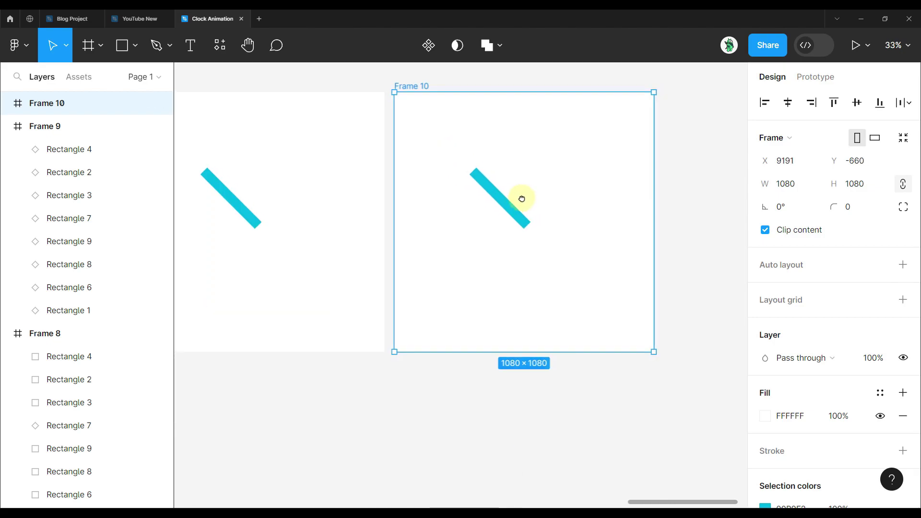
{"action": "left_click", "coordinate": [543, 259]}
{"action": "scroll", "coordinate": [545, 249], "scroll_direction": "up", "scroll_amount": 5}
{"action": "left_click", "coordinate": [512, 261]}
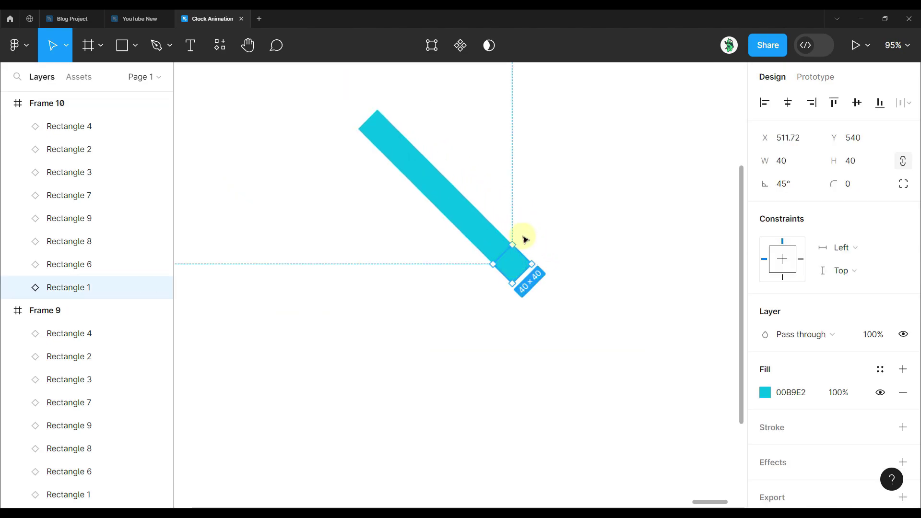
{"action": "left_click_drag", "start_coordinate": [516, 238], "coordinate": [533, 247]}
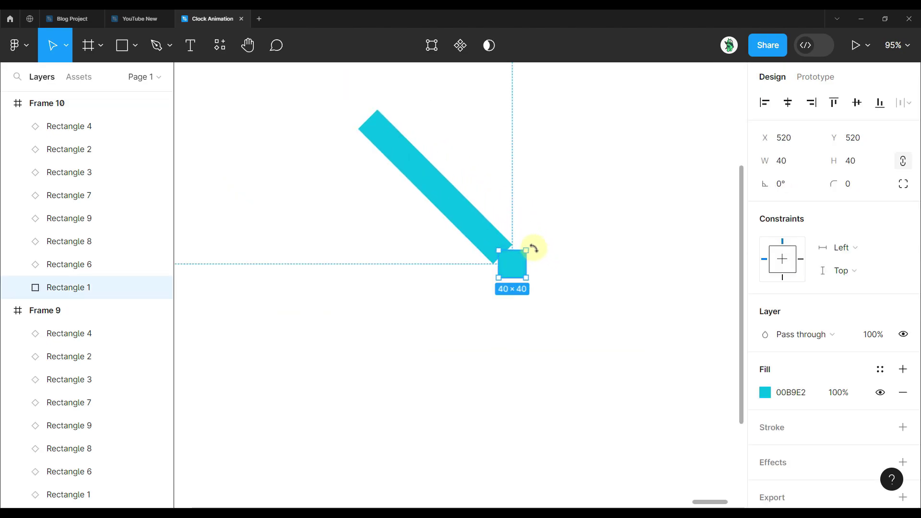
- Rotate the other seven cyan blocks in Frame 10 together and place them as a vertical bar directly above the centre block
{"action": "scroll", "coordinate": [551, 196], "scroll_direction": "down", "scroll_amount": 2}
{"action": "left_click_drag", "start_coordinate": [373, 106], "coordinate": [506, 233]}
{"action": "left_click_drag", "start_coordinate": [526, 120], "coordinate": [549, 185]}
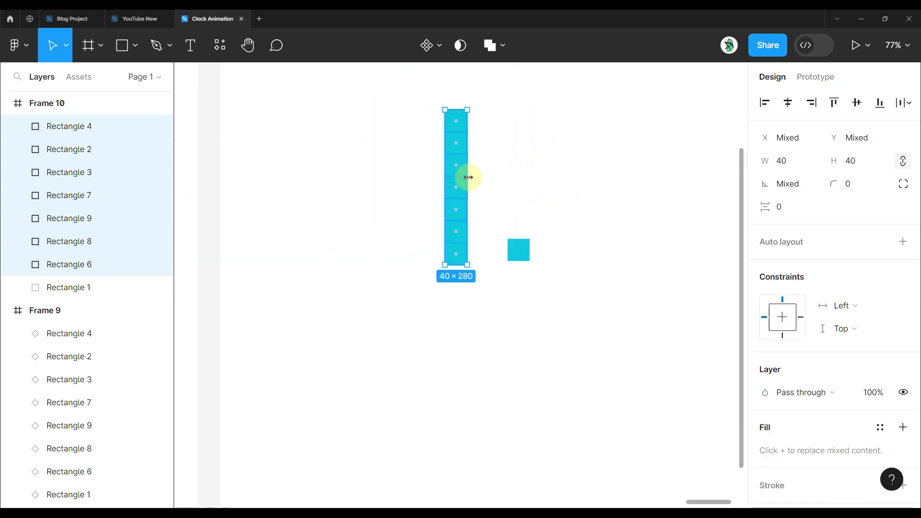
{"action": "left_click_drag", "start_coordinate": [466, 166], "coordinate": [526, 142]}
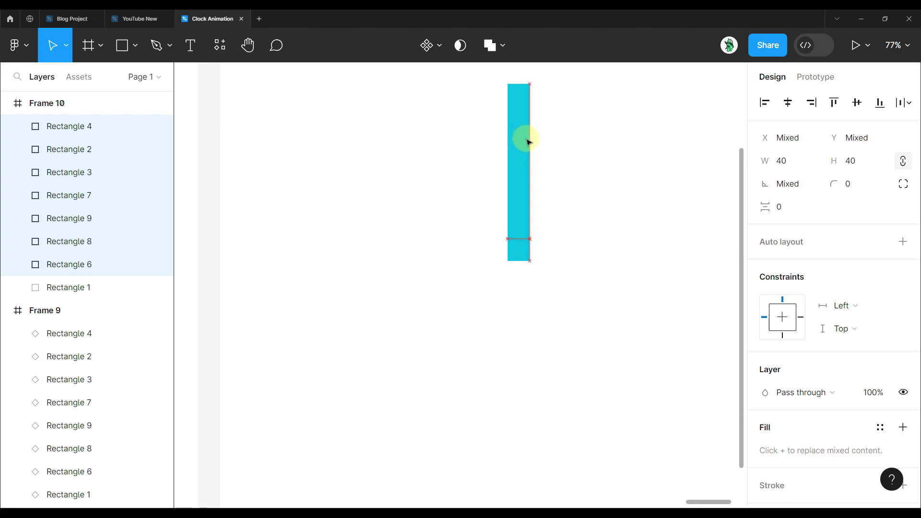
{"action": "left_click", "coordinate": [520, 138]}
{"action": "scroll", "coordinate": [551, 196], "scroll_direction": "down", "scroll_amount": 5}
{"action": "left_click", "coordinate": [551, 195]}
{"action": "scroll", "coordinate": [497, 225], "scroll_direction": "down", "scroll_amount": 5}
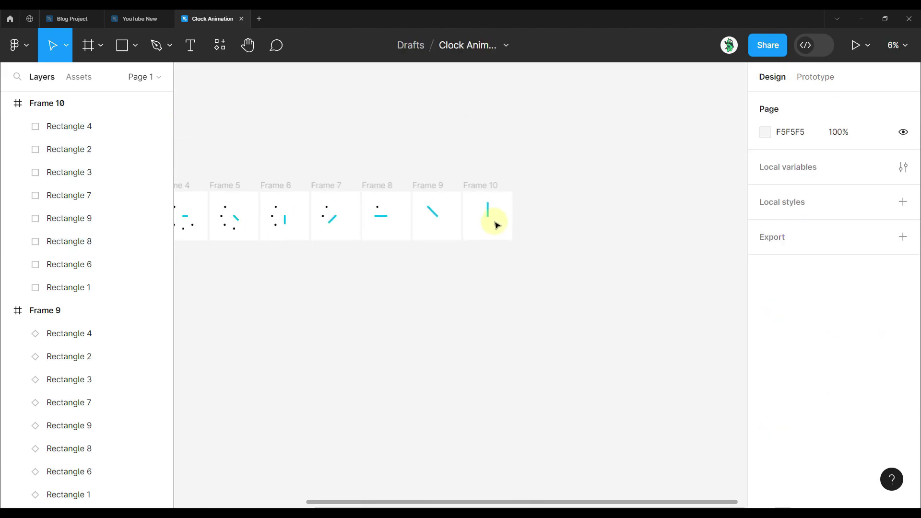
- Duplicate Frame 1 with its full ring of black markers and place the copy after Frame 10 as the eleventh frame
{"action": "scroll", "coordinate": [283, 196], "scroll_direction": "up", "scroll_amount": 3}
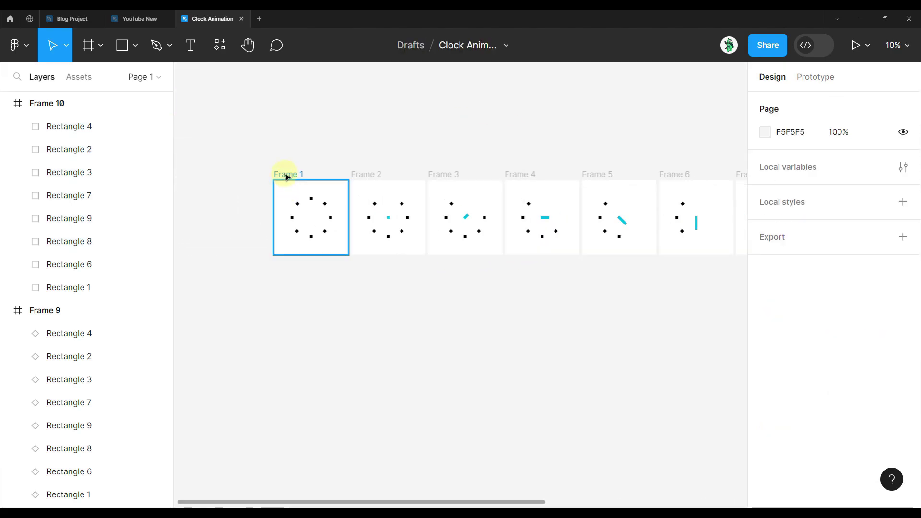
{"action": "left_click", "coordinate": [285, 177]}
{"action": "scroll", "coordinate": [331, 231], "scroll_direction": "down", "scroll_amount": 4}
{"action": "left_click_drag", "start_coordinate": [294, 255], "coordinate": [249, 245]}
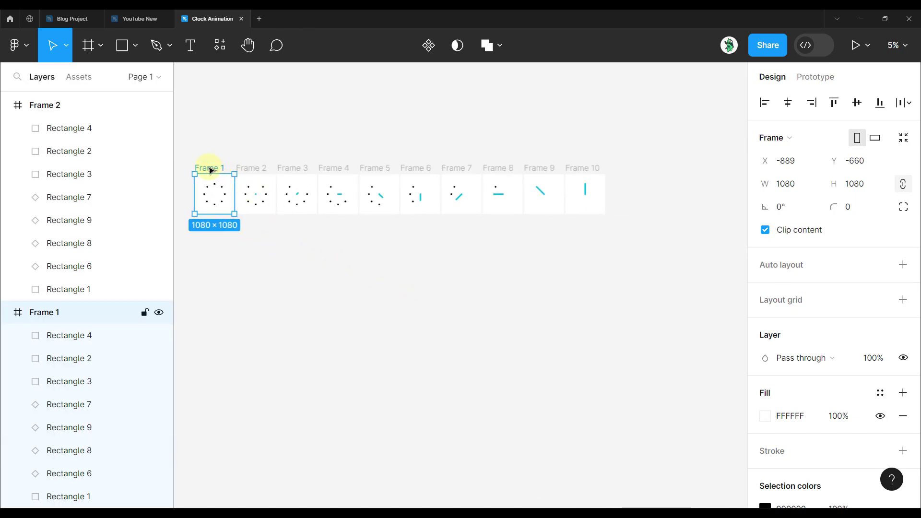
{"action": "left_click_drag", "start_coordinate": [211, 170], "coordinate": [619, 168]}
{"action": "key", "text": "Escape"}
{"action": "scroll", "coordinate": [613, 171], "scroll_direction": "up", "scroll_amount": 5}
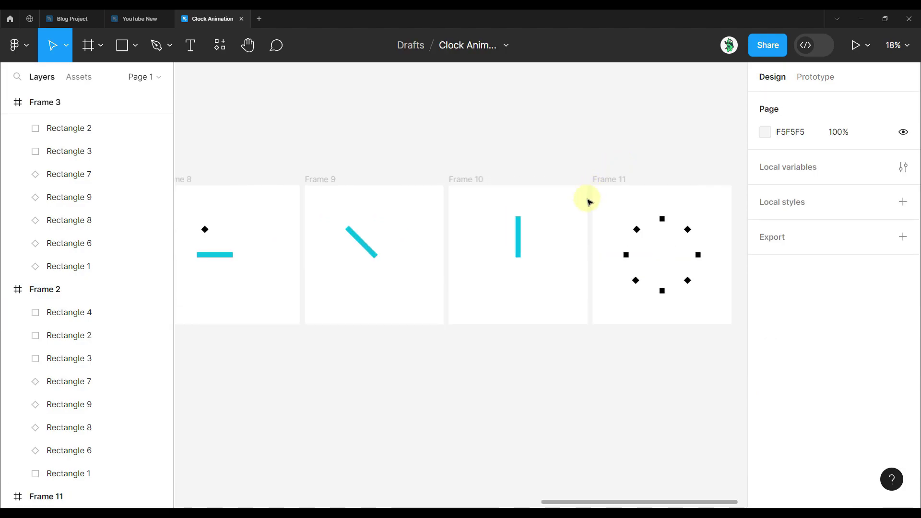
{"action": "scroll", "coordinate": [627, 251], "scroll_direction": "down", "scroll_amount": 5}
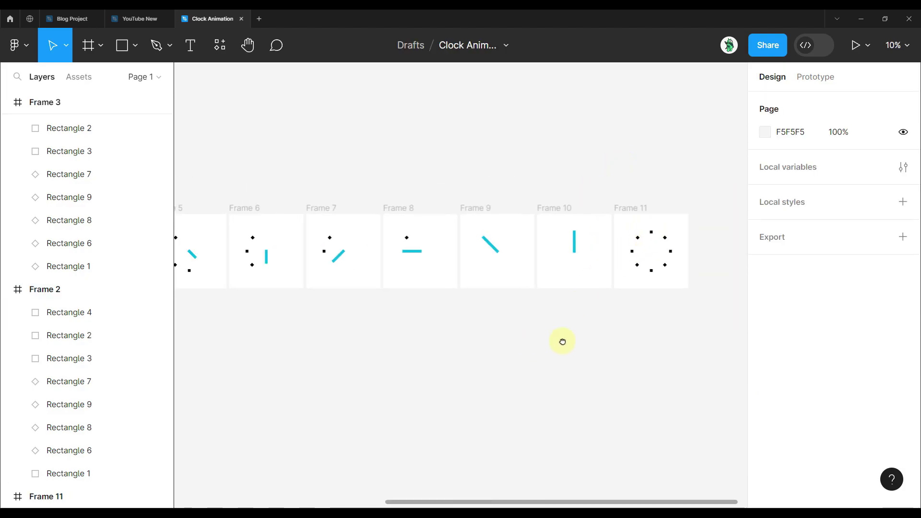
{"action": "scroll", "coordinate": [551, 343], "scroll_direction": "left", "scroll_amount": 6}
{"action": "scroll", "coordinate": [582, 308], "scroll_direction": "down", "scroll_amount": 3}
{"action": "left_click", "coordinate": [697, 187]}
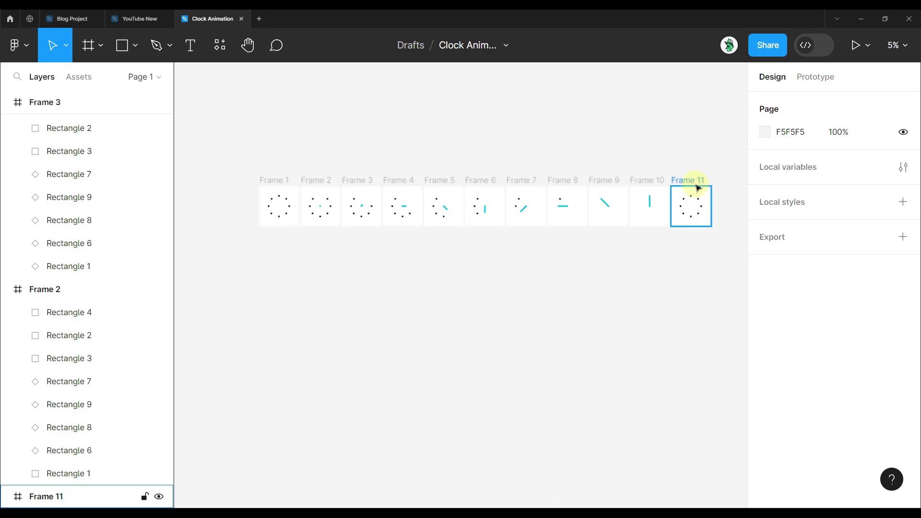
{"action": "left_click", "coordinate": [719, 186]}
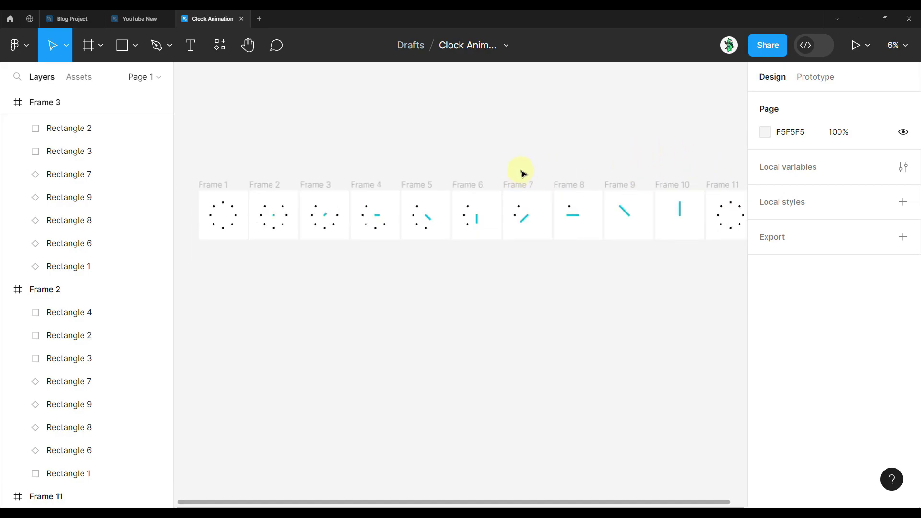
{"action": "scroll", "coordinate": [307, 166], "scroll_direction": "up", "scroll_amount": 3}
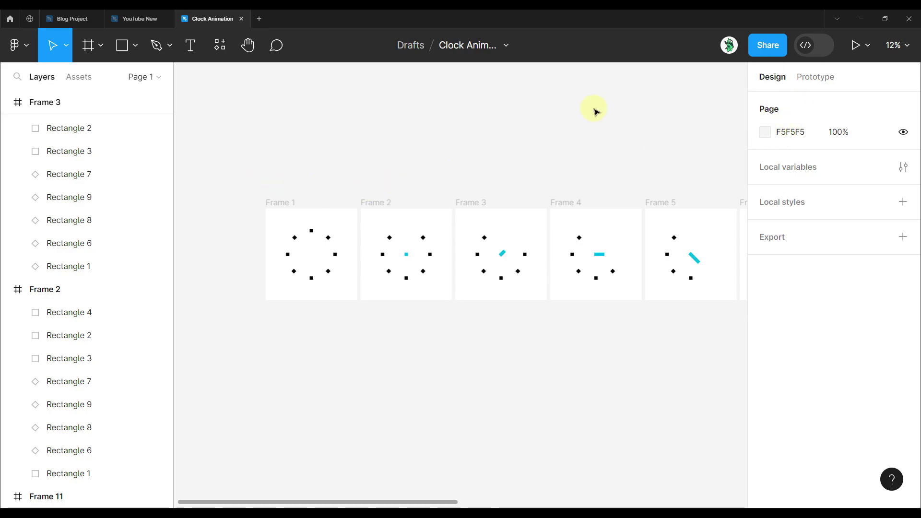
- Connect Frame 1 to Frame 2 with an on-click prototype interaction that navigates to Frame 2
{"action": "left_click", "coordinate": [816, 77]}
{"action": "scroll", "coordinate": [273, 206], "scroll_direction": "up", "scroll_amount": 3}
{"action": "left_click", "coordinate": [273, 207]}
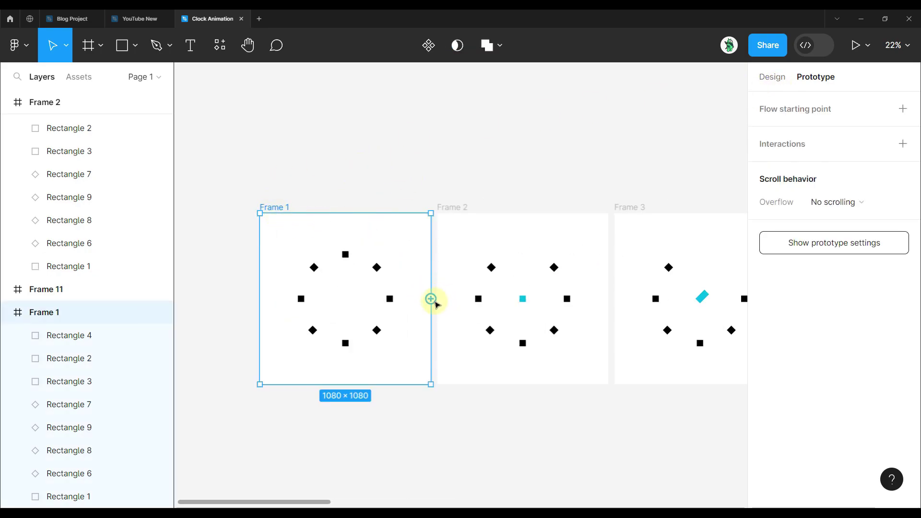
{"action": "left_click_drag", "start_coordinate": [446, 289], "coordinate": [450, 286]}
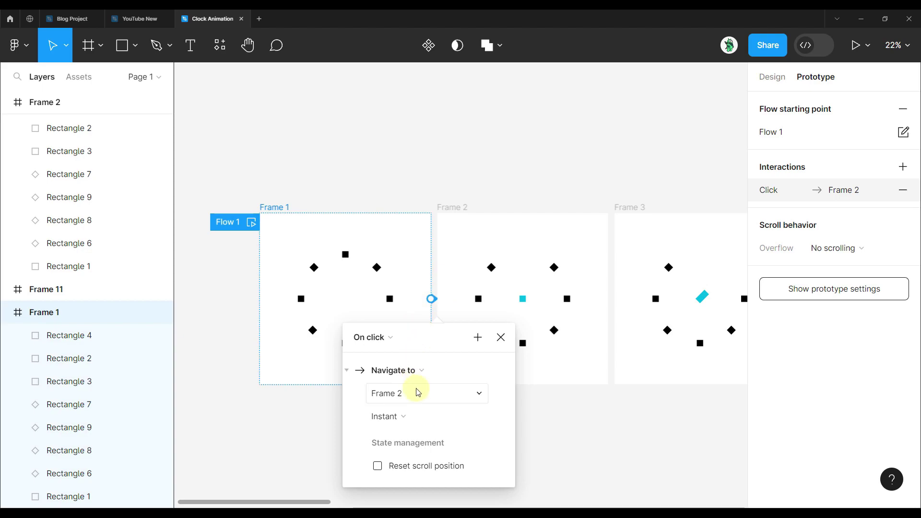
- Set the Frame 1 to Frame 2 transition to Smart animate with Ease in and out easing and a 500 ms duration
{"action": "left_click", "coordinate": [399, 423]}
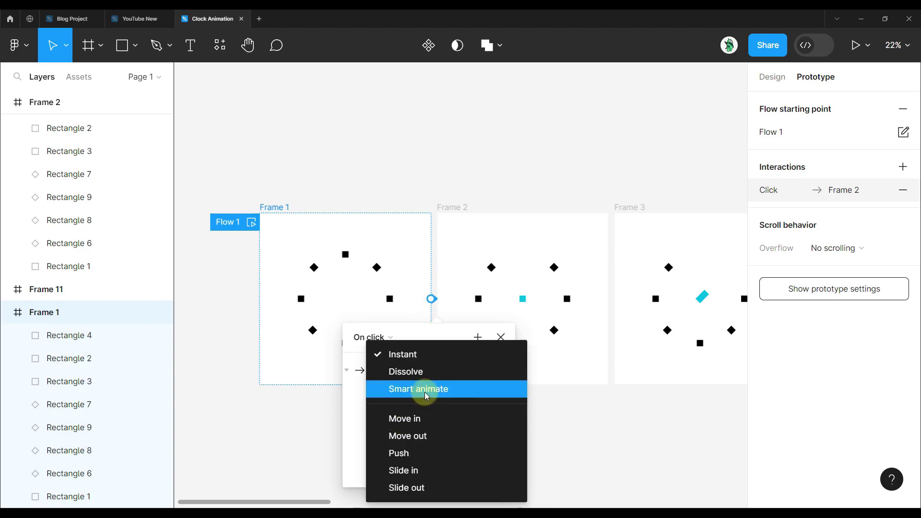
{"action": "left_click", "coordinate": [425, 389]}
{"action": "left_click", "coordinate": [413, 439]}
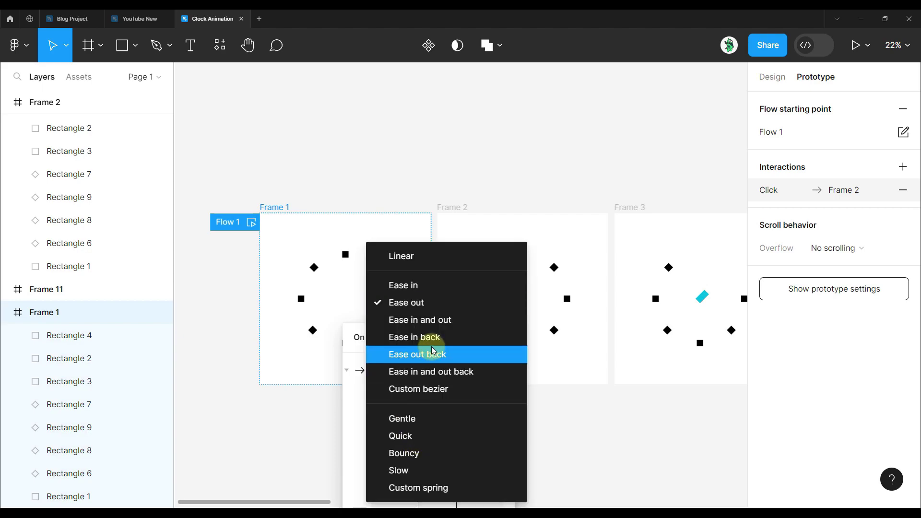
{"action": "left_click", "coordinate": [431, 320]}
{"action": "left_click", "coordinate": [512, 265]}
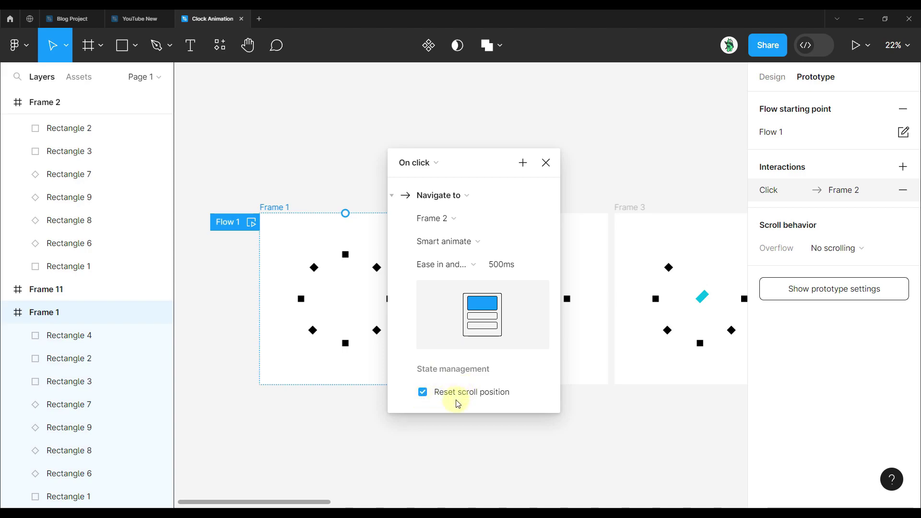
{"action": "left_click", "coordinate": [469, 435]}
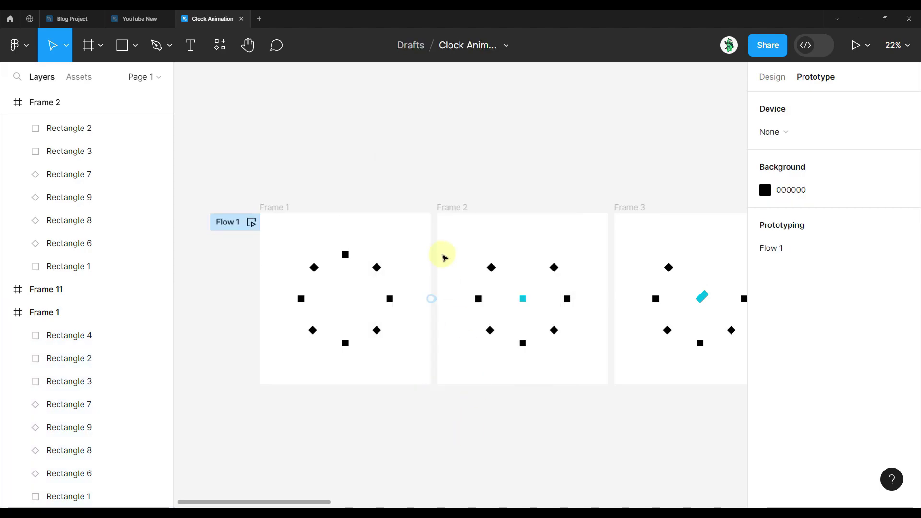
- Connect Frame 2 to Frame 3 and Frame 3 to Frame 4 with on-click Smart animate interactions, Ease in and out, 500 ms
{"action": "left_click", "coordinate": [479, 211]}
{"action": "scroll", "coordinate": [438, 151], "scroll_direction": "right", "scroll_amount": 3}
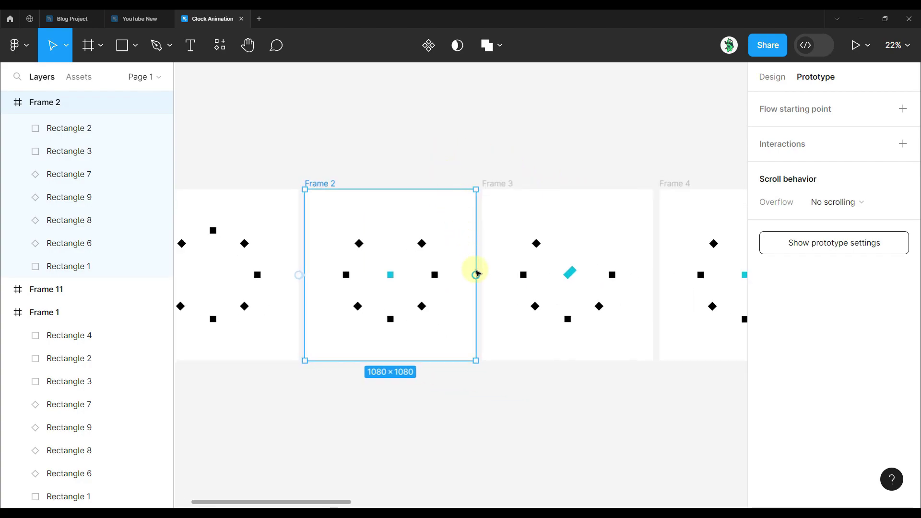
{"action": "left_click_drag", "start_coordinate": [477, 275], "coordinate": [485, 274]}
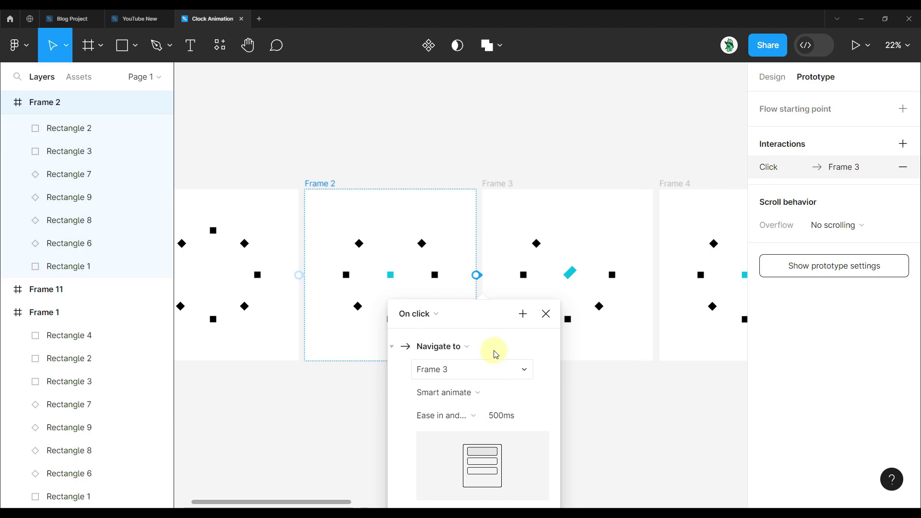
{"action": "left_click", "coordinate": [553, 163]}
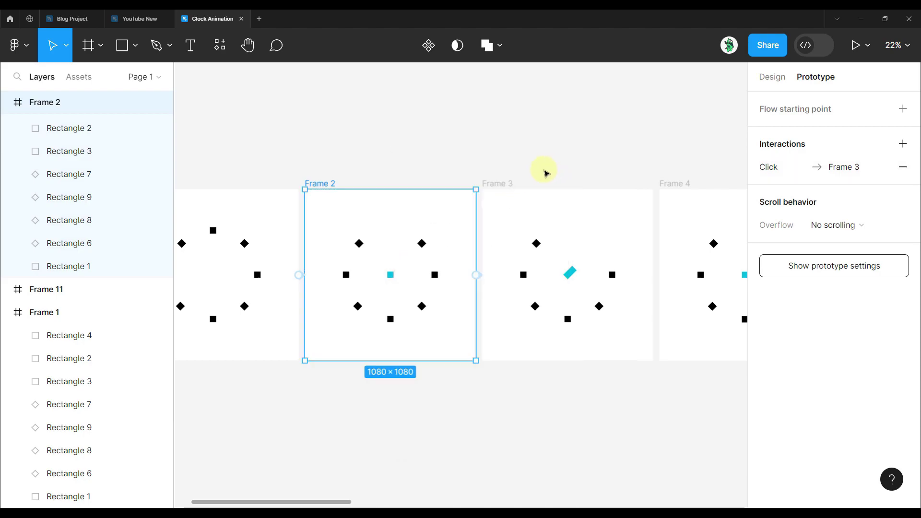
{"action": "left_click", "coordinate": [503, 185]}
{"action": "left_click_drag", "start_coordinate": [653, 275], "coordinate": [662, 281]}
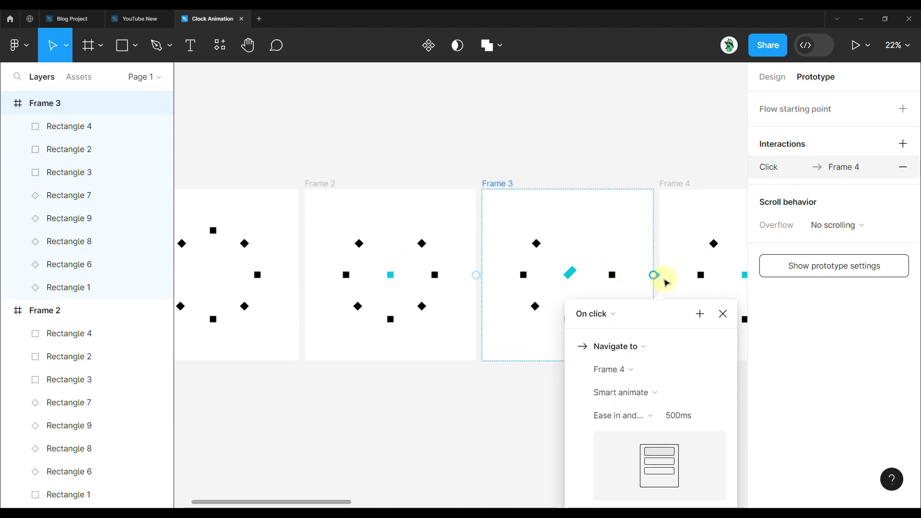
{"action": "scroll", "coordinate": [623, 287], "scroll_direction": "right", "scroll_amount": 10}
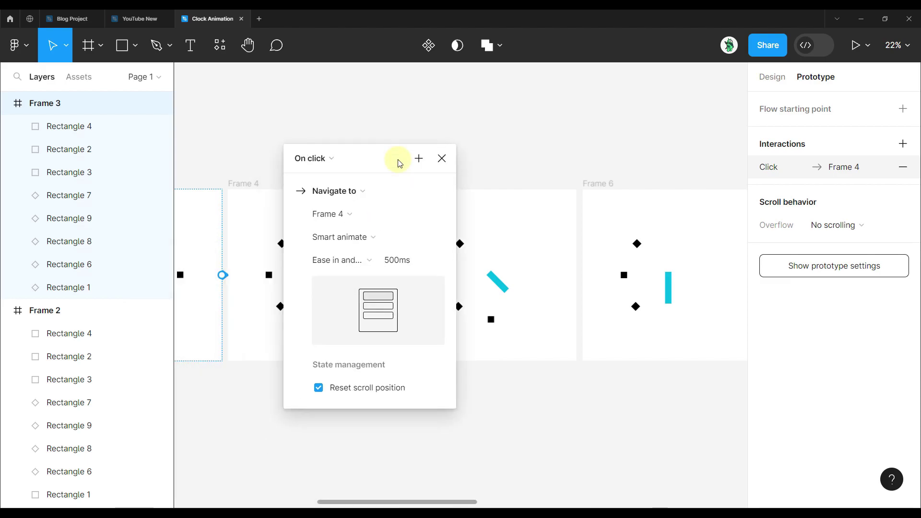
- Connect Frame 4 to Frame 5 and Frame 5 to Frame 6 with on-click Smart animate interactions, Ease in and out, 500 ms
{"action": "key", "text": "Escape"}
{"action": "left_click", "coordinate": [243, 183]}
{"action": "left_click_drag", "start_coordinate": [399, 275], "coordinate": [422, 275]}
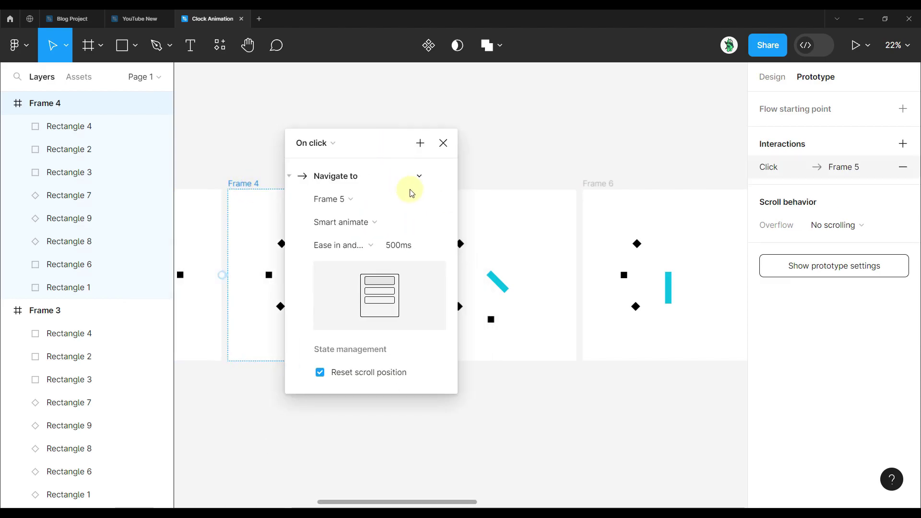
{"action": "left_click", "coordinate": [441, 146]}
{"action": "left_click", "coordinate": [421, 184]}
{"action": "left_click_drag", "start_coordinate": [577, 274], "coordinate": [600, 274]}
{"action": "left_click", "coordinate": [645, 317]}
{"action": "scroll", "coordinate": [643, 308], "scroll_direction": "right", "scroll_amount": 5}
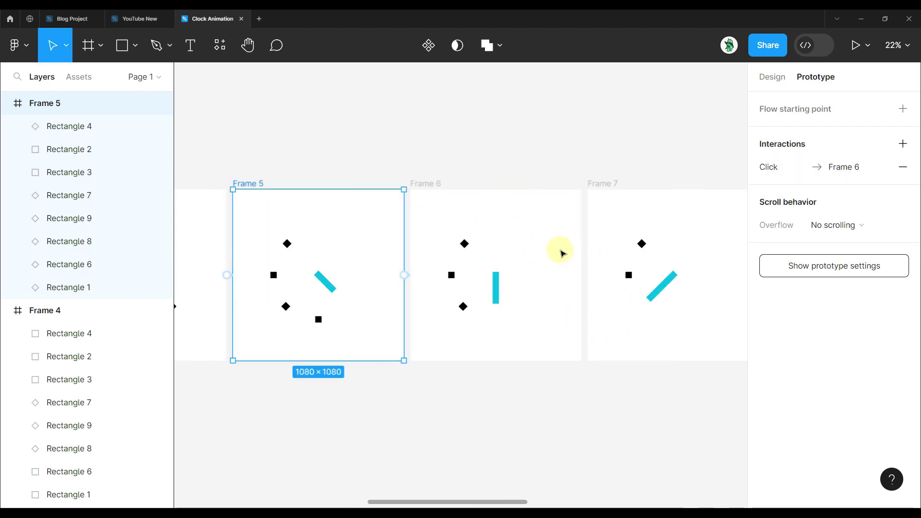
- Connect Frame 6 to Frame 7 and Frame 7 to Frame 8 with on-click Smart animate interactions, Ease in and out, 500 ms
{"action": "left_click", "coordinate": [333, 185]}
{"action": "left_click_drag", "start_coordinate": [494, 275], "coordinate": [541, 298]}
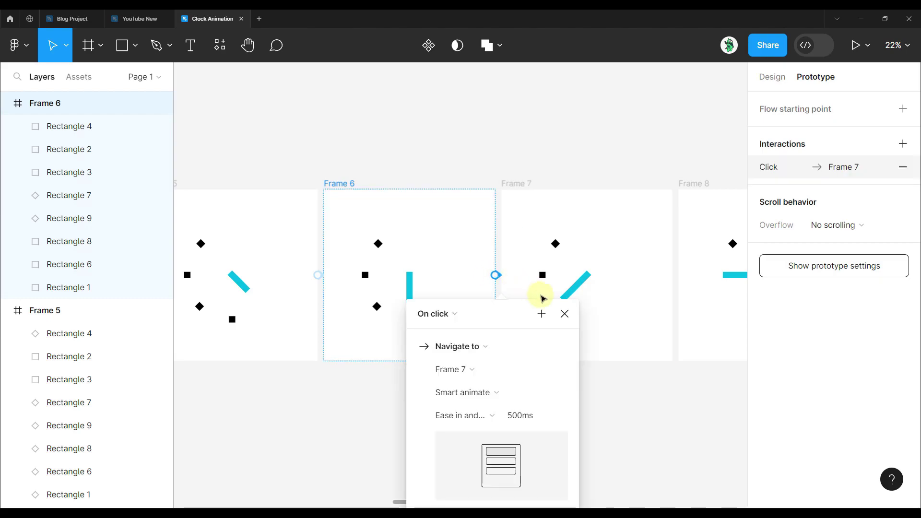
{"action": "left_click", "coordinate": [525, 184]}
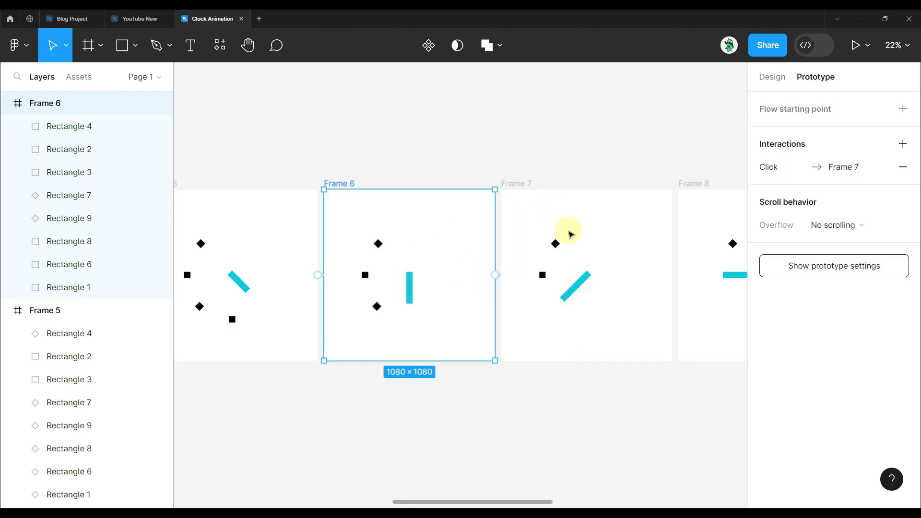
{"action": "scroll", "coordinate": [504, 218], "scroll_direction": "right", "scroll_amount": 5}
{"action": "left_click", "coordinate": [394, 212]}
{"action": "left_click_drag", "start_coordinate": [500, 275], "coordinate": [515, 276]}
{"action": "left_click", "coordinate": [566, 312]}
- Connect Frame 8 to Frame 9 and Frame 9 to Frame 10 with on-click Smart animate interactions, Ease in and out, 500 ms
{"action": "scroll", "coordinate": [531, 268], "scroll_direction": "right", "scroll_amount": 5}
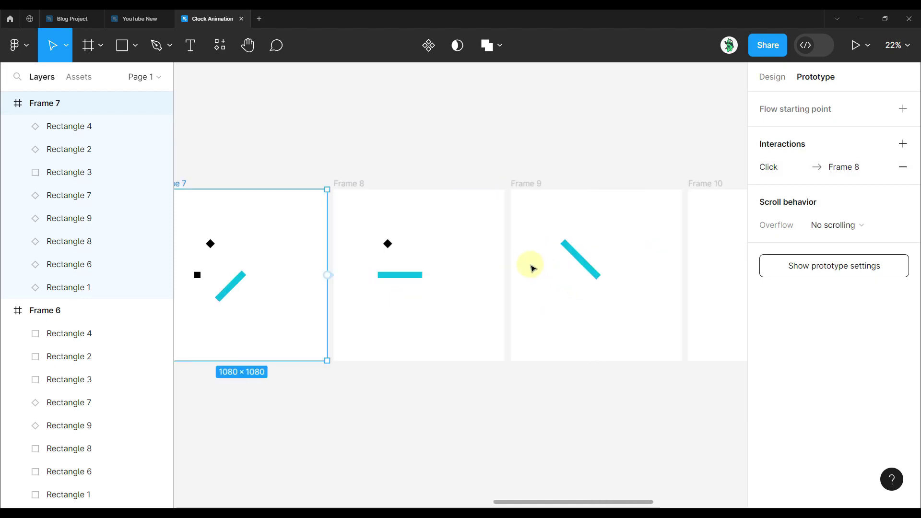
{"action": "left_click", "coordinate": [347, 184]}
{"action": "left_click_drag", "start_coordinate": [504, 275], "coordinate": [526, 294]}
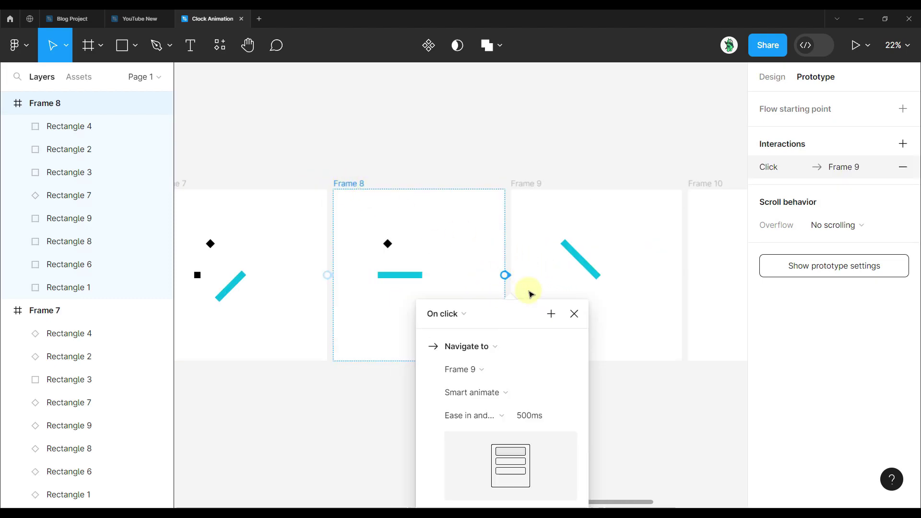
{"action": "left_click", "coordinate": [573, 312]}
{"action": "scroll", "coordinate": [565, 283], "scroll_direction": "right", "scroll_amount": 5}
{"action": "left_click", "coordinate": [272, 182]}
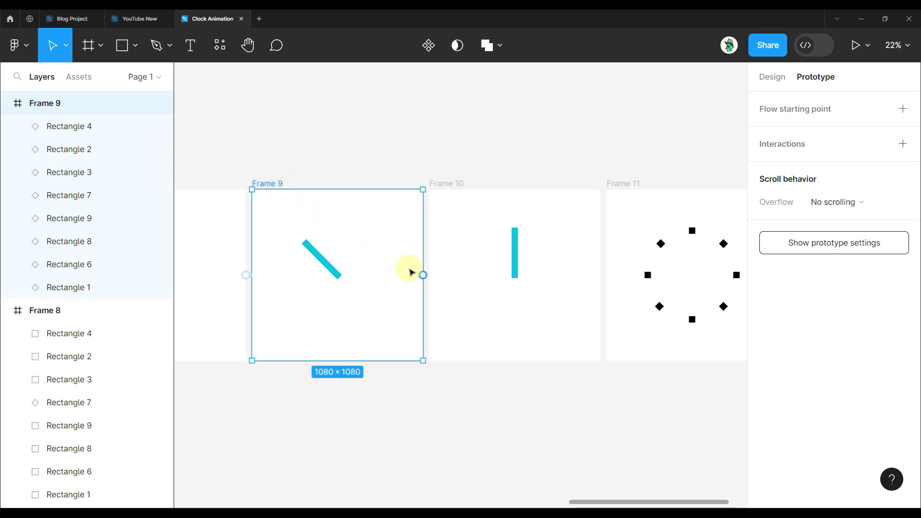
{"action": "left_click_drag", "start_coordinate": [439, 279], "coordinate": [534, 263]}
{"action": "left_click", "coordinate": [494, 315]}
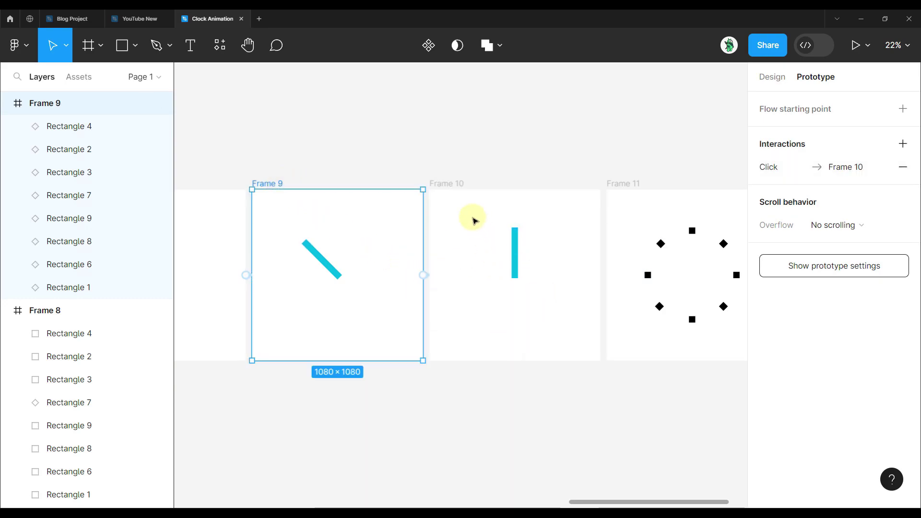
- Connect Frame 10 to Frame 11 with an on-click Smart animate interaction, Ease in and out, 500 ms
{"action": "left_click", "coordinate": [447, 183]}
{"action": "left_click_drag", "start_coordinate": [616, 279], "coordinate": [623, 251]}
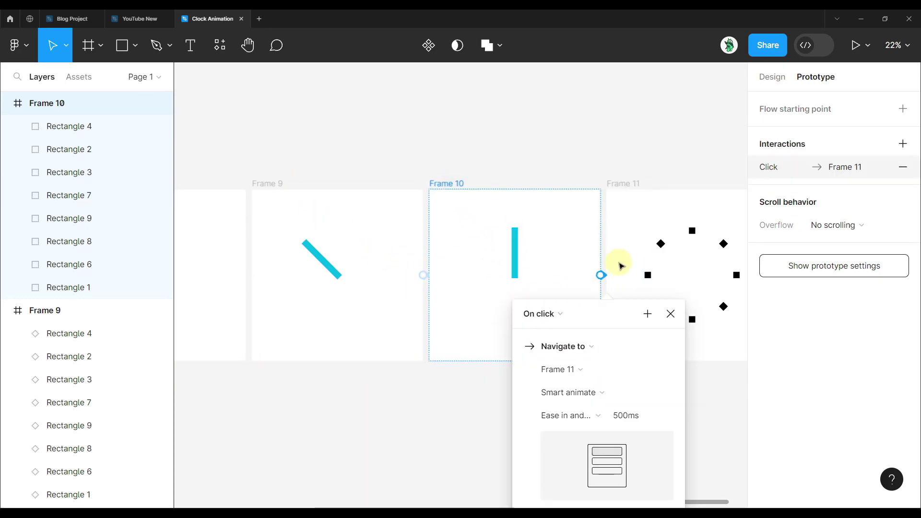
{"action": "left_click", "coordinate": [671, 318]}
- Preview Flow 1 from Frame 1, advance through the animation manually, and close the preview
{"action": "scroll", "coordinate": [521, 223], "scroll_direction": "down", "scroll_amount": 5}
{"action": "left_click", "coordinate": [512, 181]}
{"action": "scroll", "coordinate": [512, 180], "scroll_direction": "down", "scroll_amount": 1}
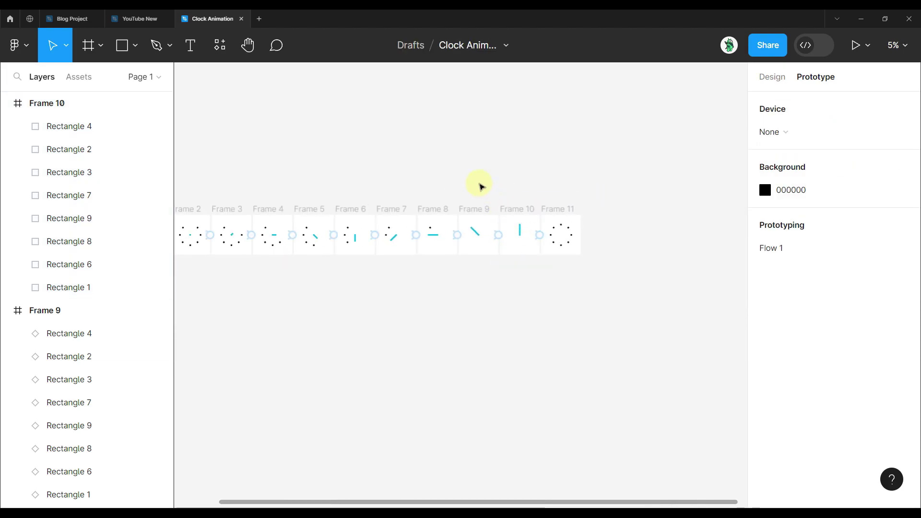
{"action": "left_click_drag", "start_coordinate": [382, 170], "coordinate": [320, 140]}
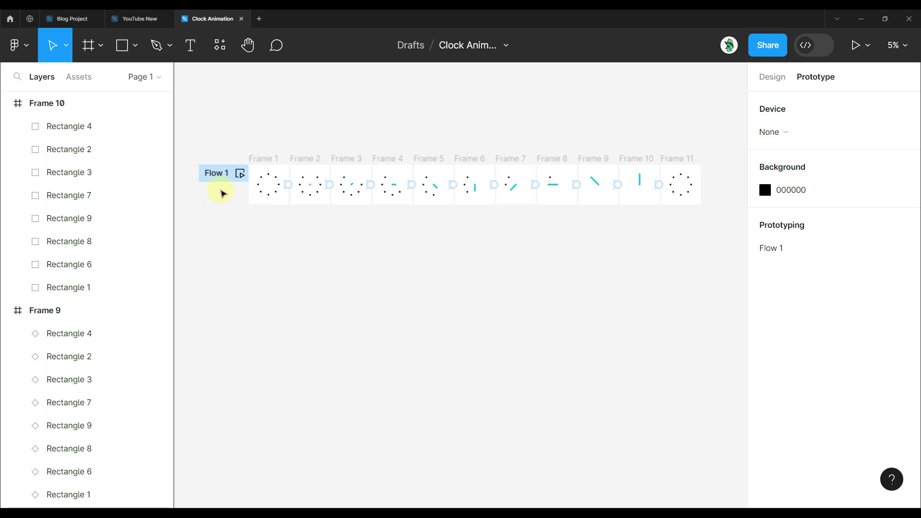
{"action": "scroll", "coordinate": [238, 346], "scroll_direction": "up", "scroll_amount": 4}
{"action": "scroll", "coordinate": [247, 357], "scroll_direction": "up", "scroll_amount": 2, "text": "ctrl"}
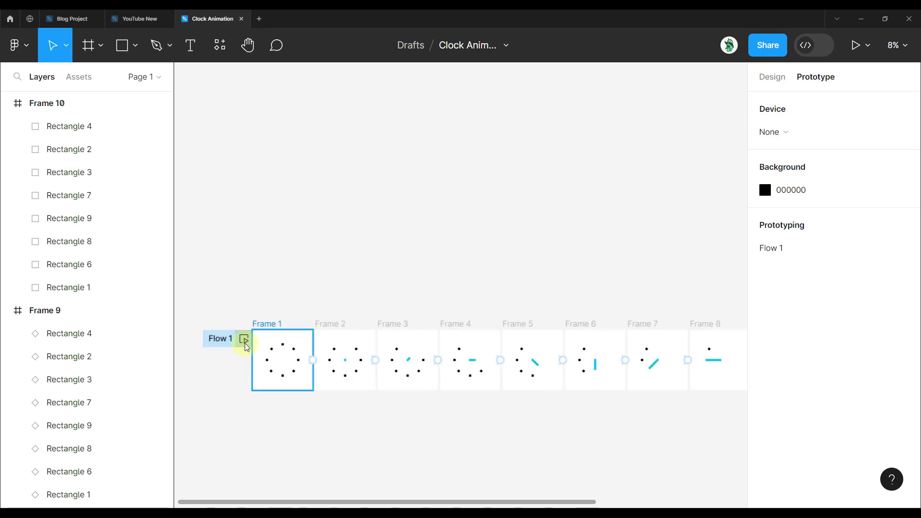
{"action": "left_click", "coordinate": [242, 341]}
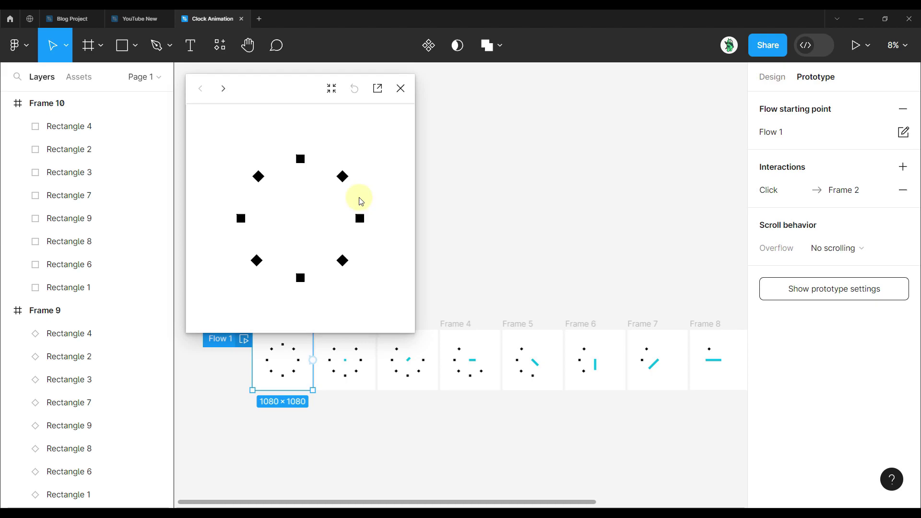
{"action": "left_click", "coordinate": [355, 152]}
{"action": "left_click", "coordinate": [354, 152]}
{"action": "left_click", "coordinate": [401, 89]}
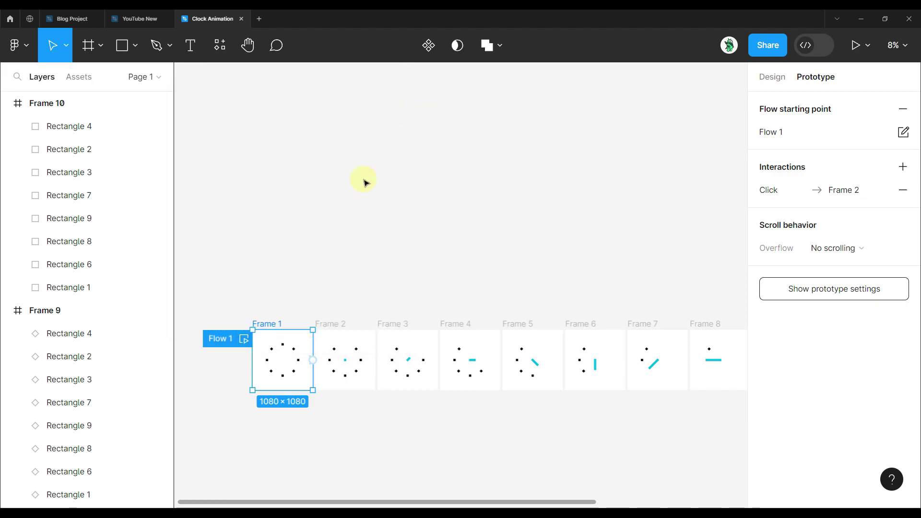
- Change the trigger of the Frame 1 to Frame 2 interaction to After delay with a 1 ms delay
{"action": "scroll", "coordinate": [261, 372], "scroll_direction": "up", "scroll_amount": 5}
{"action": "scroll", "coordinate": [421, 367], "scroll_direction": "up", "scroll_amount": 5}
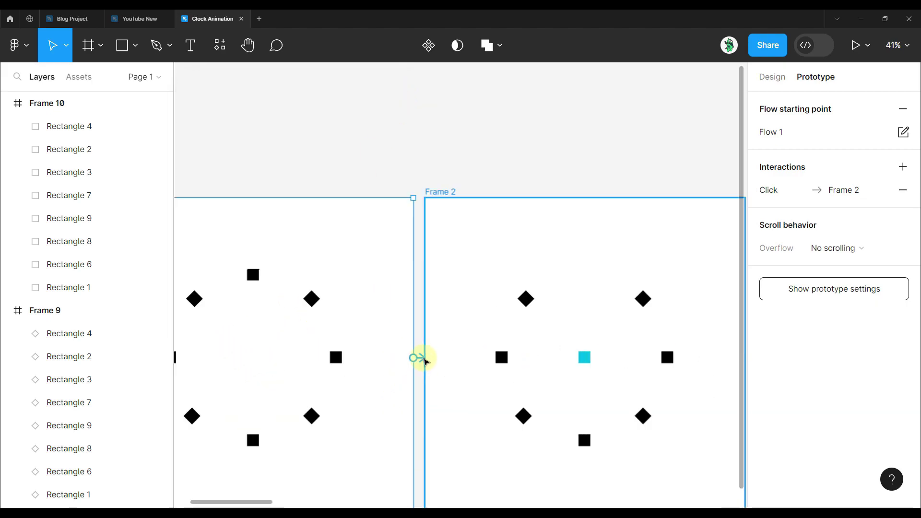
{"action": "left_click", "coordinate": [417, 357]}
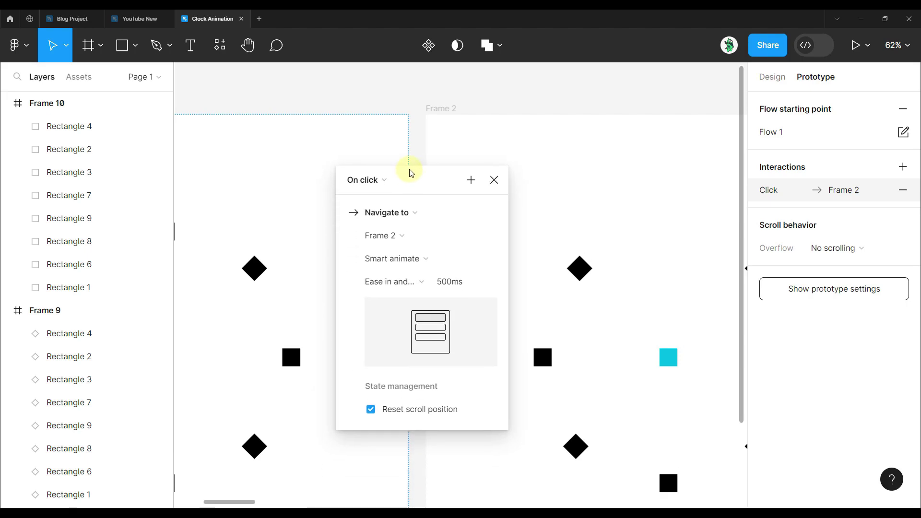
{"action": "left_click", "coordinate": [382, 174]}
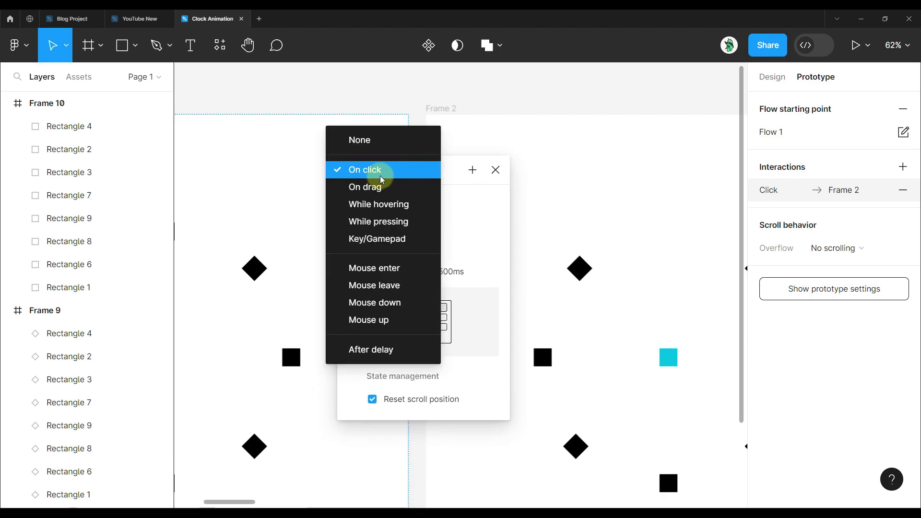
{"action": "left_click", "coordinate": [393, 350]}
{"action": "left_click", "coordinate": [370, 197]}
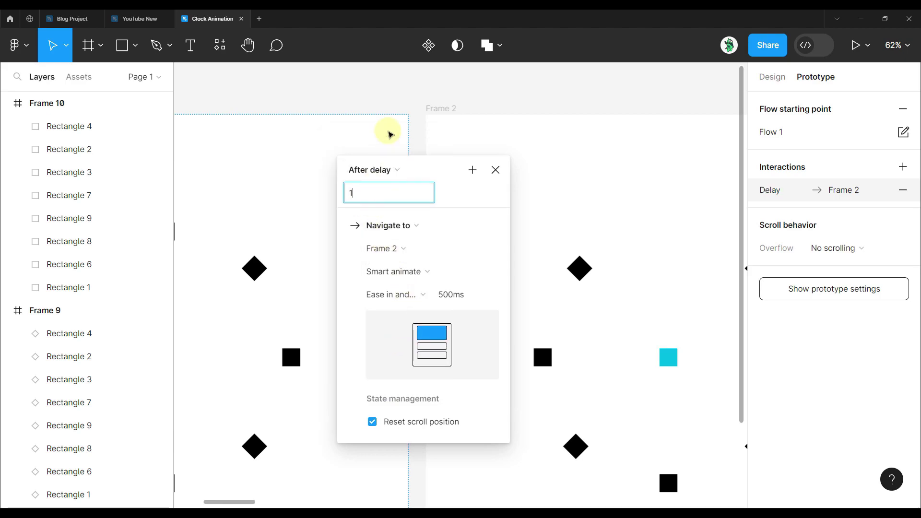
{"action": "type", "text": "1"}
{"action": "left_click", "coordinate": [400, 89]}
- Change the trigger of the Frame 2 to Frame 3 interaction to After delay with a 1 ms delay
{"action": "key", "text": "shift+1"}
{"action": "scroll", "coordinate": [412, 216], "scroll_direction": "up", "scroll_amount": 5}
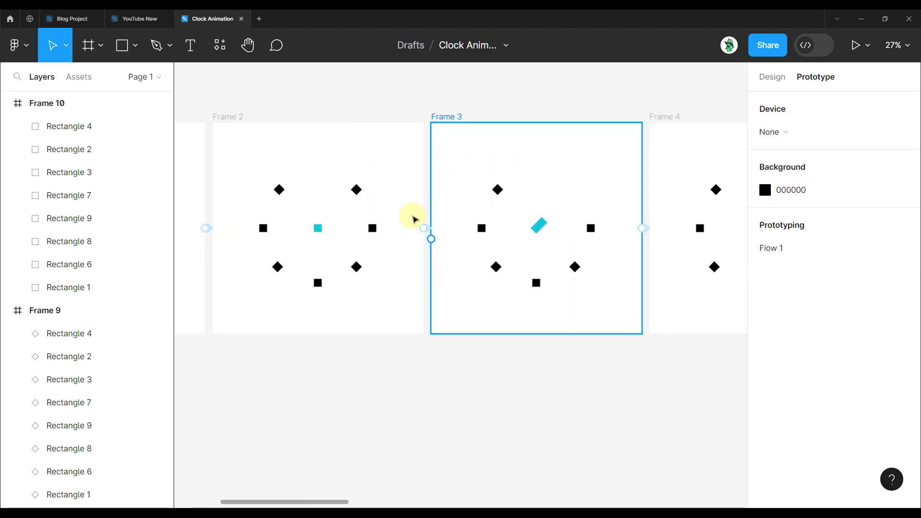
{"action": "left_click", "coordinate": [471, 234]}
{"action": "left_click", "coordinate": [422, 269]}
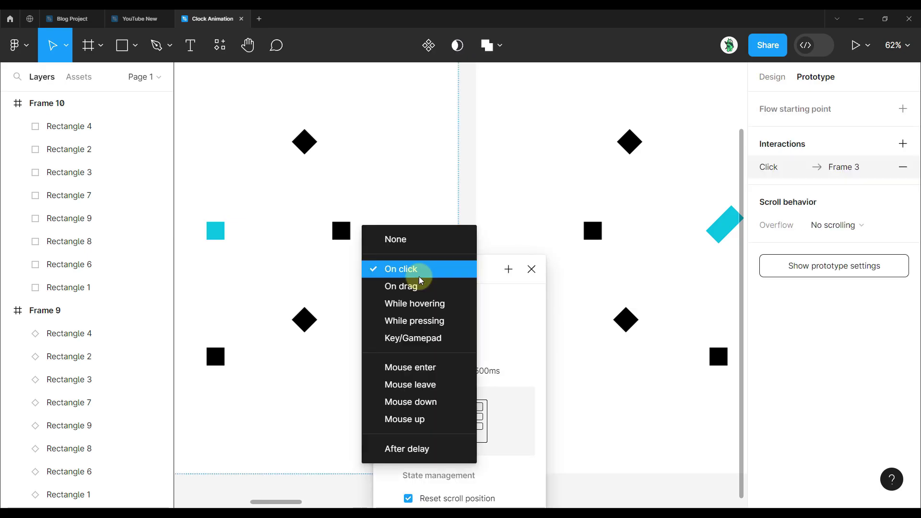
{"action": "left_click", "coordinate": [422, 444]}
{"action": "left_click", "coordinate": [411, 294]}
{"action": "type", "text": "1"}
{"action": "left_click", "coordinate": [468, 205]}
- Open the Frame 10 to Frame 11 interaction, check its trigger and delay settings, and close it
{"action": "key", "text": "shift+1"}
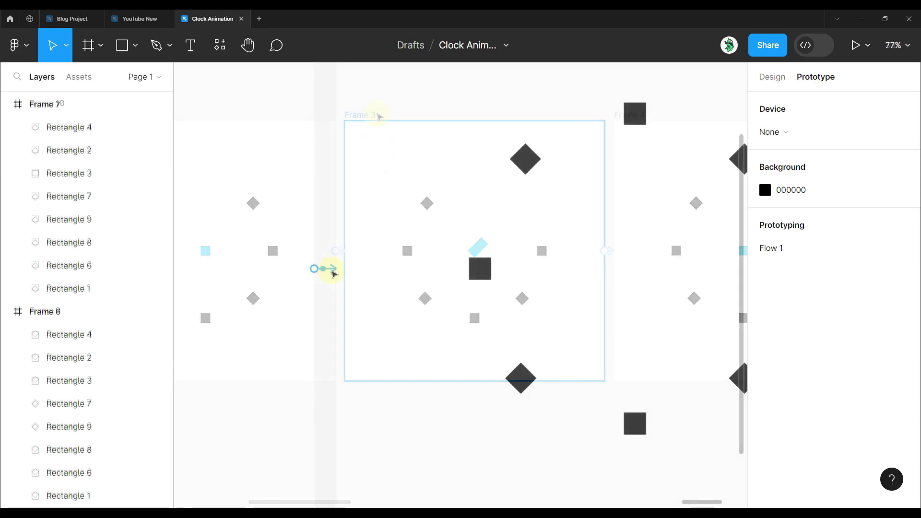
{"action": "left_click", "coordinate": [330, 268]}
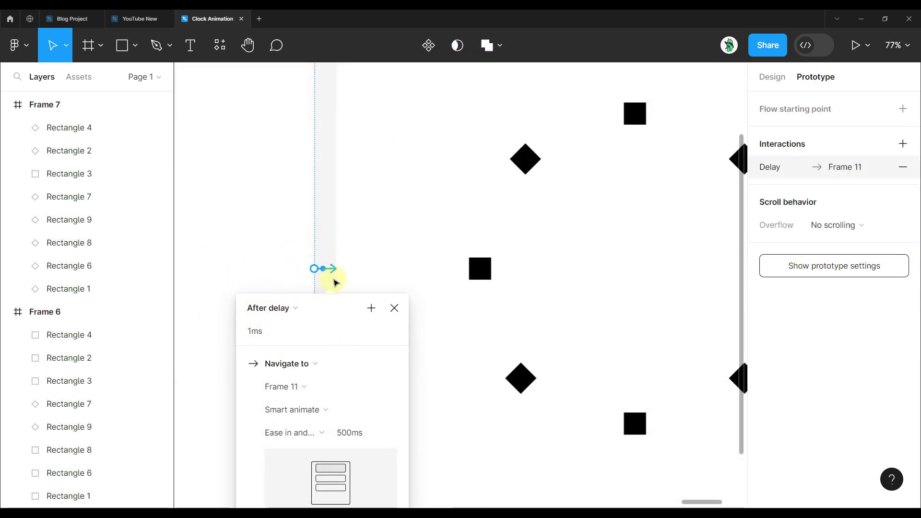
{"action": "left_click", "coordinate": [394, 309]}
{"action": "key", "text": "shift+1"}
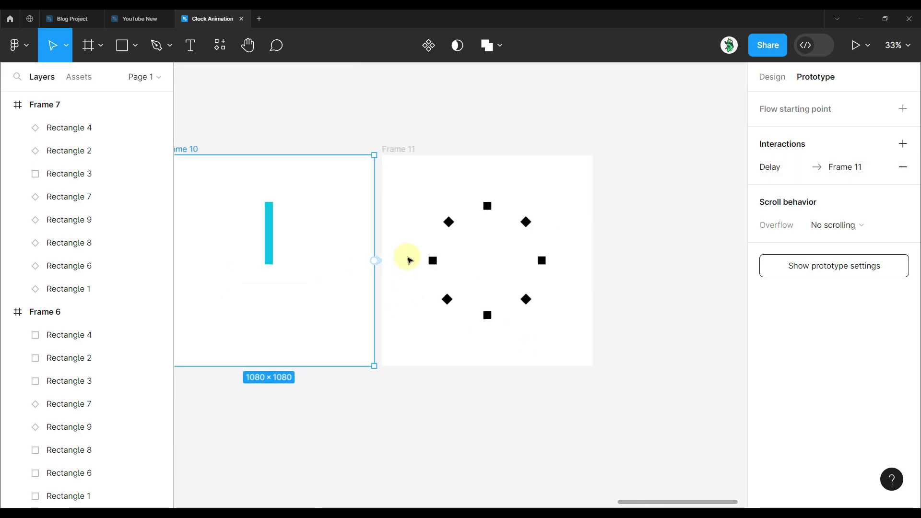
{"action": "left_click", "coordinate": [409, 260]}
- Preview Flow 1 from Frame 1, restart the automatic animation twice to watch it, and close the preview
{"action": "scroll", "coordinate": [407, 259], "scroll_direction": "down", "scroll_amount": 2}
{"action": "scroll", "coordinate": [391, 393], "scroll_direction": "left", "scroll_amount": 6}
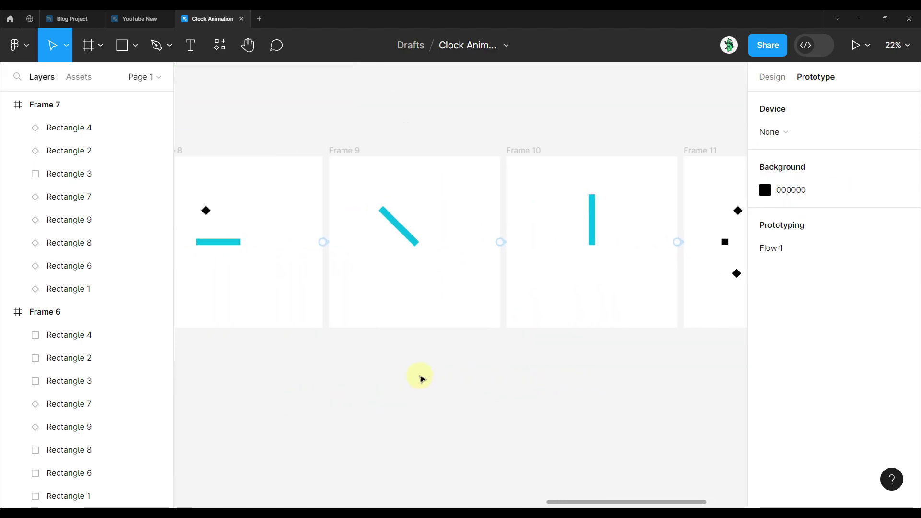
{"action": "scroll", "coordinate": [420, 379], "scroll_direction": "down", "scroll_amount": 2}
{"action": "left_click_drag", "start_coordinate": [308, 397], "coordinate": [452, 379]}
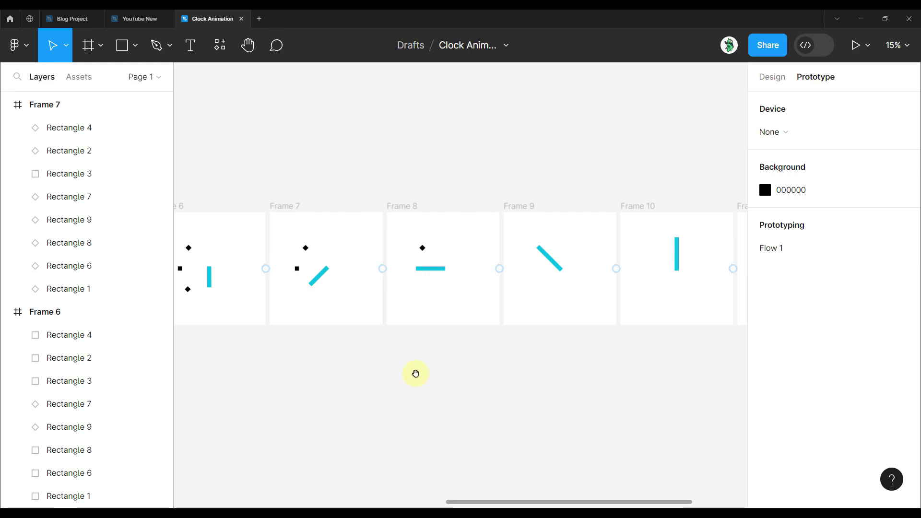
{"action": "scroll", "coordinate": [425, 376], "scroll_direction": "left", "scroll_amount": 8}
{"action": "scroll", "coordinate": [539, 366], "scroll_direction": "left", "scroll_amount": 6}
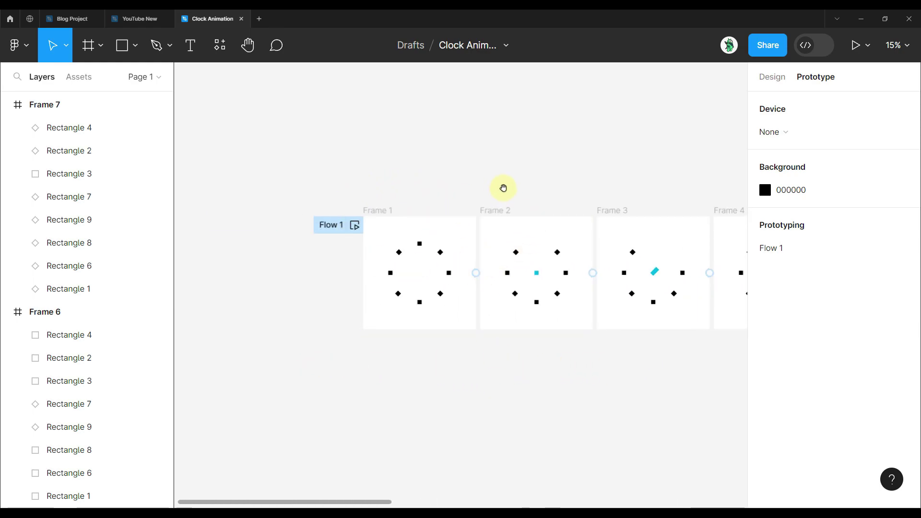
{"action": "left_click_drag", "start_coordinate": [504, 189], "coordinate": [429, 152]}
{"action": "left_click", "coordinate": [307, 187]}
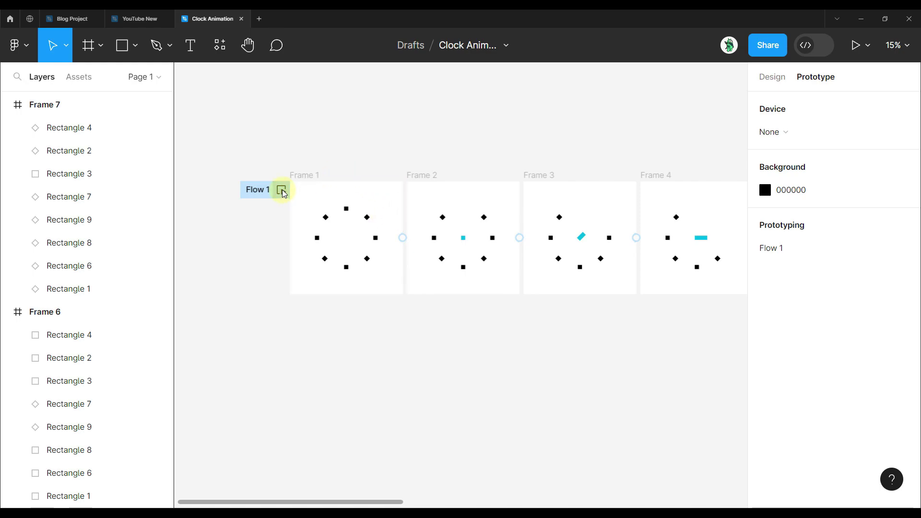
{"action": "left_click", "coordinate": [282, 190]}
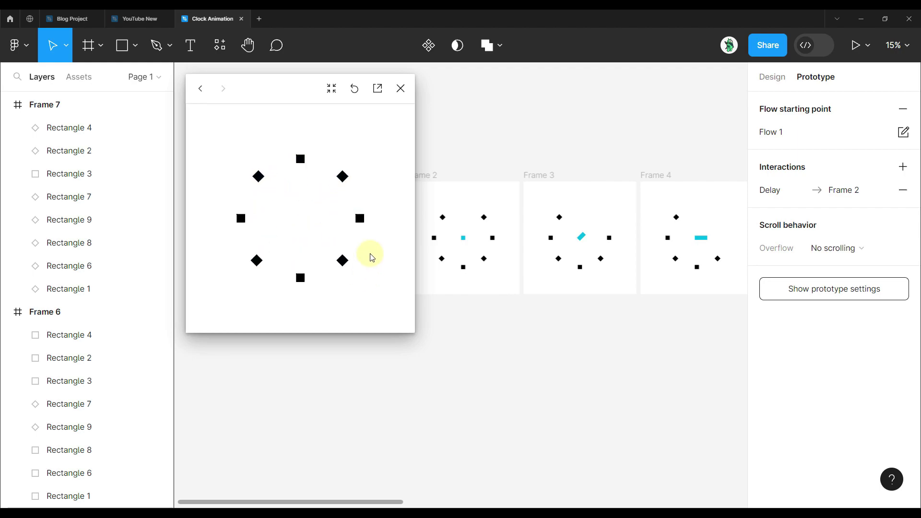
{"action": "left_click", "coordinate": [355, 91]}
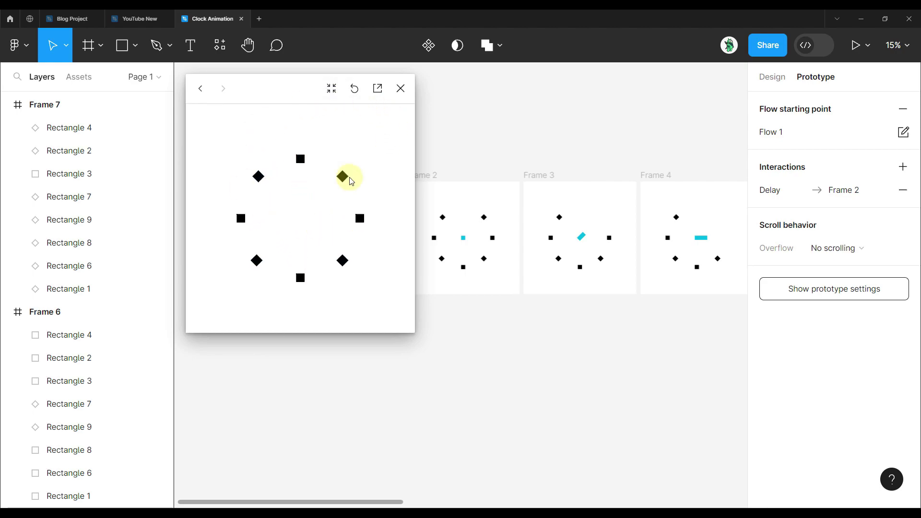
{"action": "left_click", "coordinate": [354, 90]}
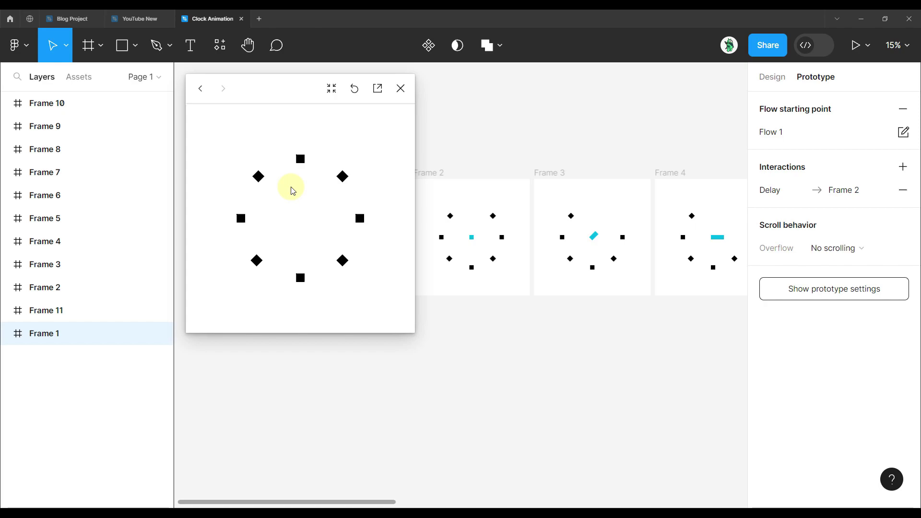
{"action": "left_click", "coordinate": [400, 88]}
- Select all eleven frames and export Flow 1 (Frame 1) with the Export prototype command of the Aninix plugin
{"action": "scroll", "coordinate": [393, 156], "scroll_direction": "down", "scroll_amount": 5}
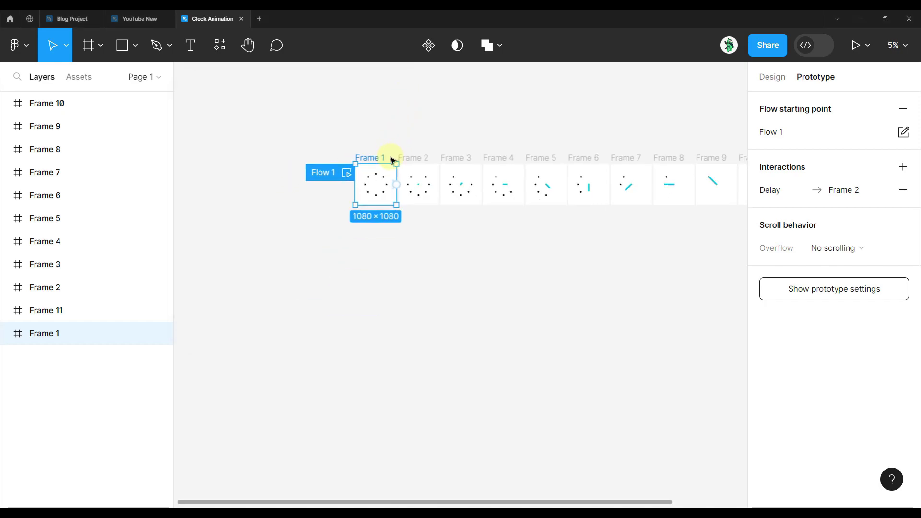
{"action": "scroll", "coordinate": [392, 160], "scroll_direction": "down", "scroll_amount": 3}
{"action": "left_click", "coordinate": [348, 137]}
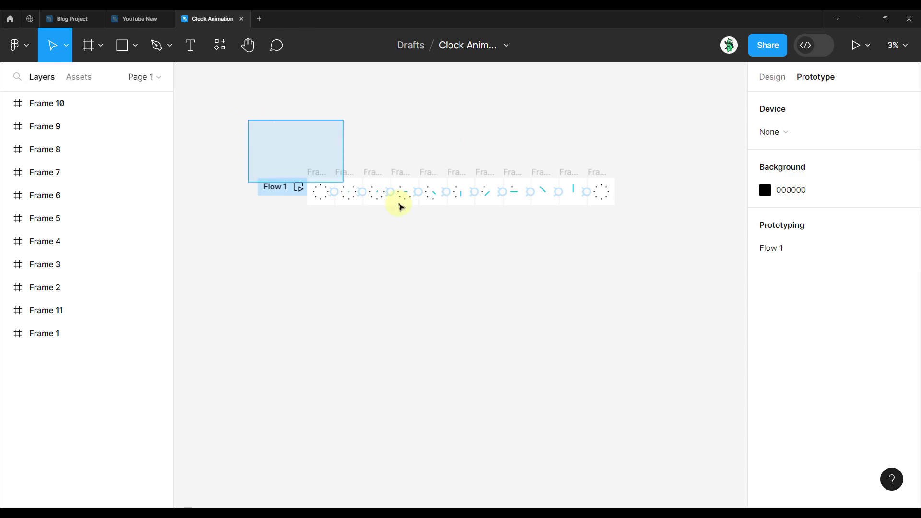
{"action": "left_click_drag", "start_coordinate": [382, 200], "coordinate": [643, 265]}
{"action": "left_click", "coordinate": [211, 52]}
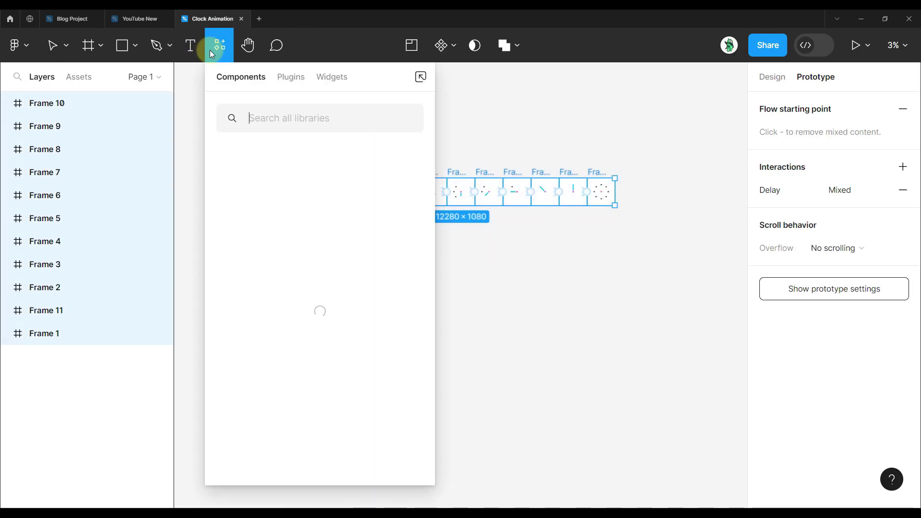
{"action": "left_click", "coordinate": [291, 78]}
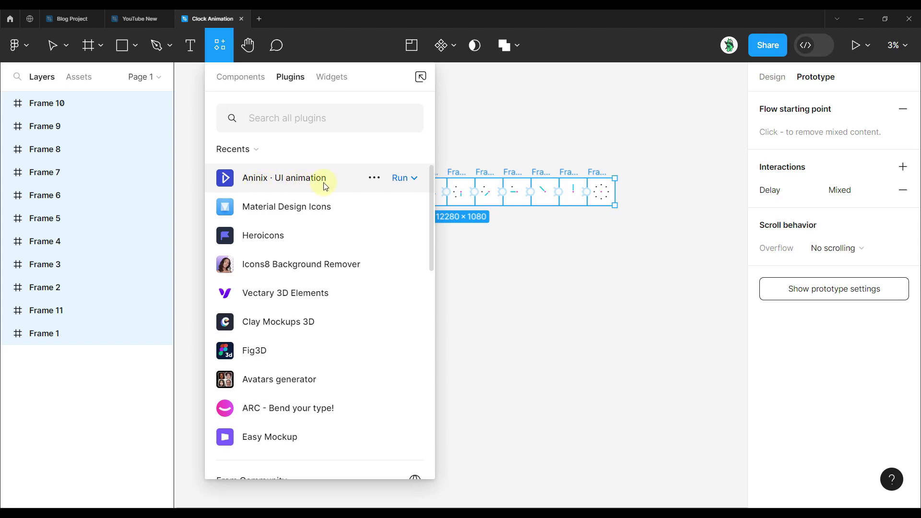
{"action": "left_click", "coordinate": [414, 178]}
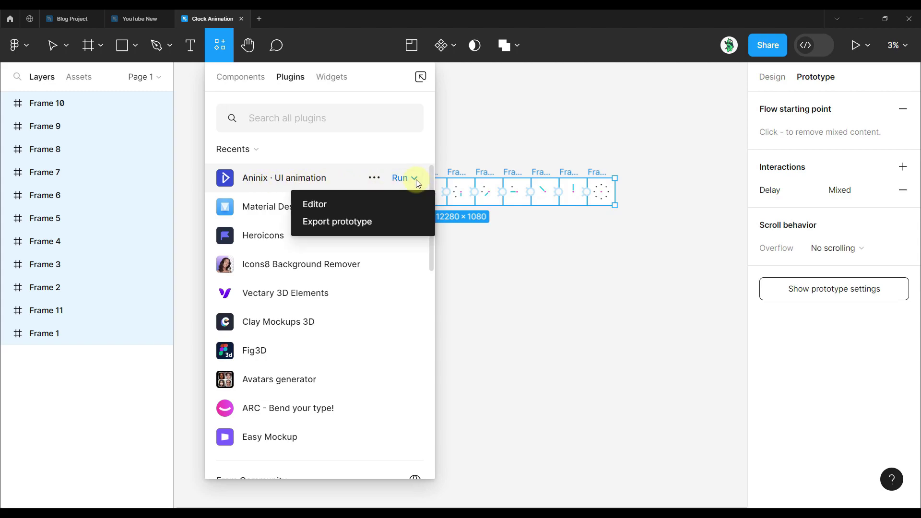
{"action": "left_click", "coordinate": [351, 223]}
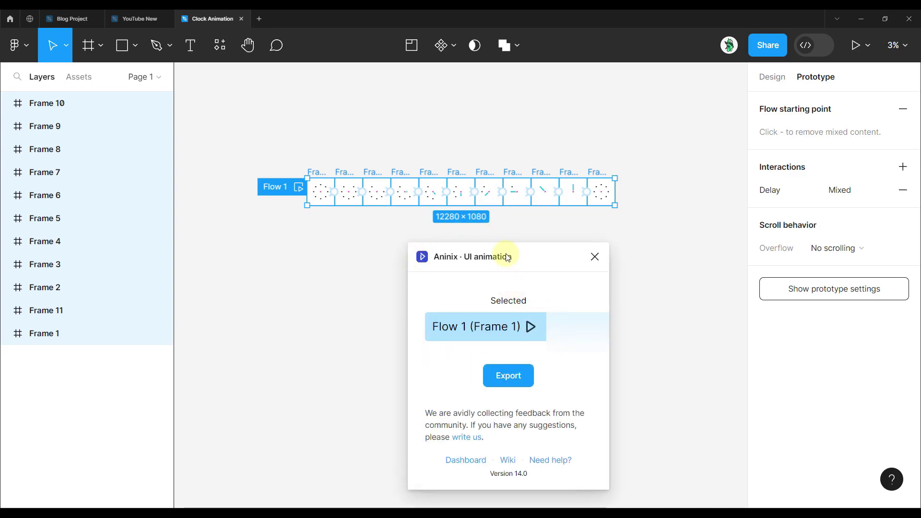
{"action": "left_click_drag", "start_coordinate": [507, 257], "coordinate": [491, 245]}
{"action": "left_click", "coordinate": [505, 369]}
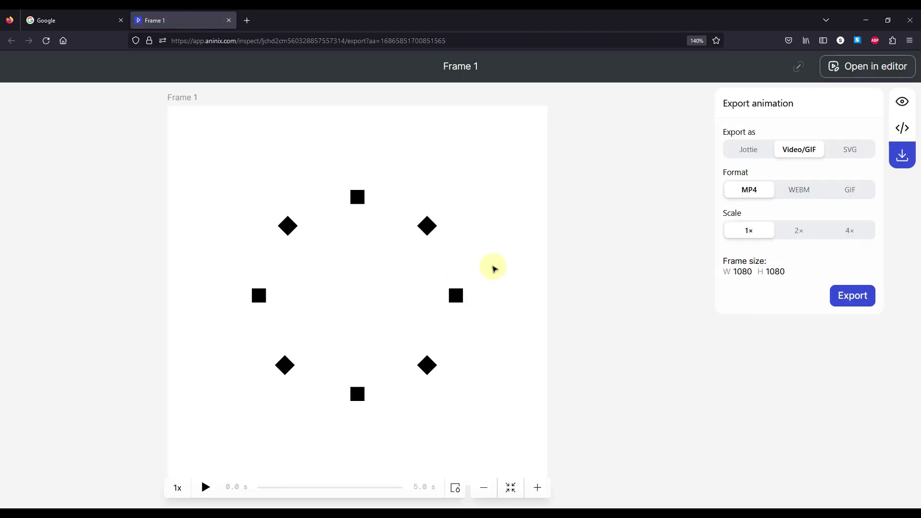
- Play the exported Frame 1 animation, pause it near its end, and open it in the Aninix editor
{"action": "left_click", "coordinate": [207, 488]}
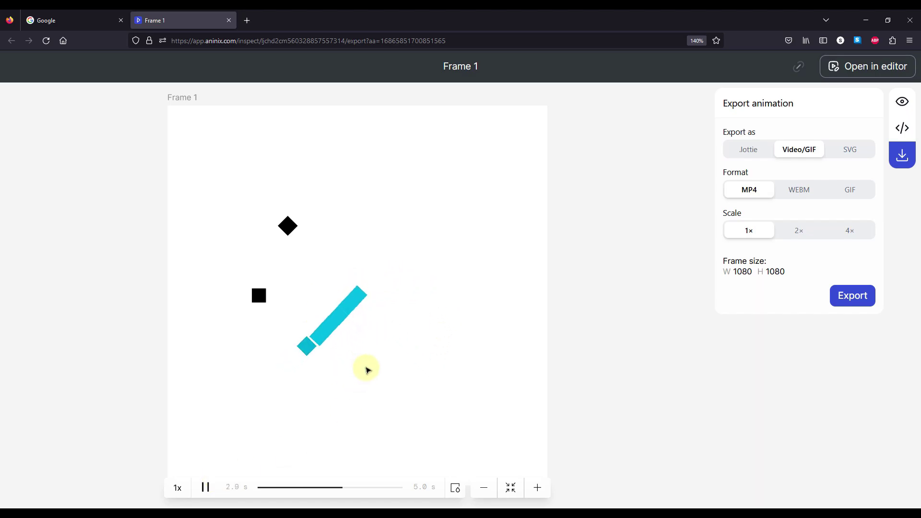
{"action": "left_click", "coordinate": [207, 487]}
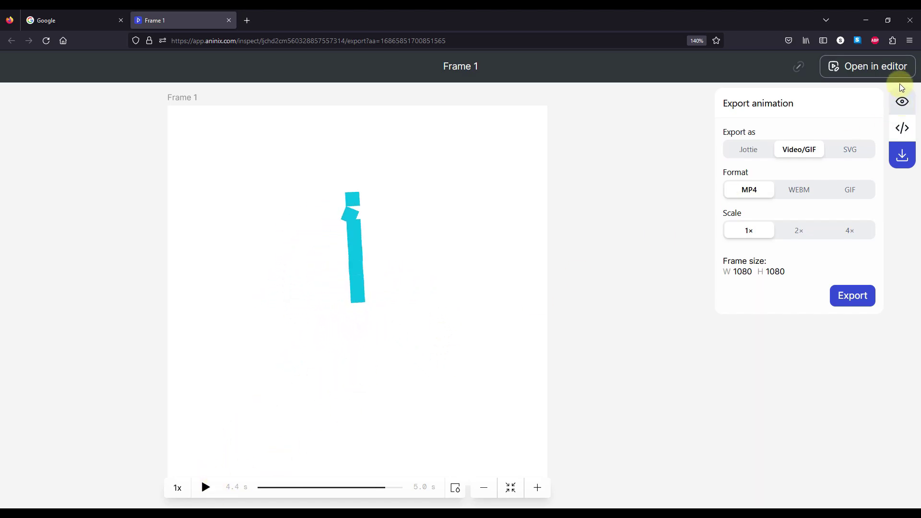
{"action": "left_click", "coordinate": [868, 76]}
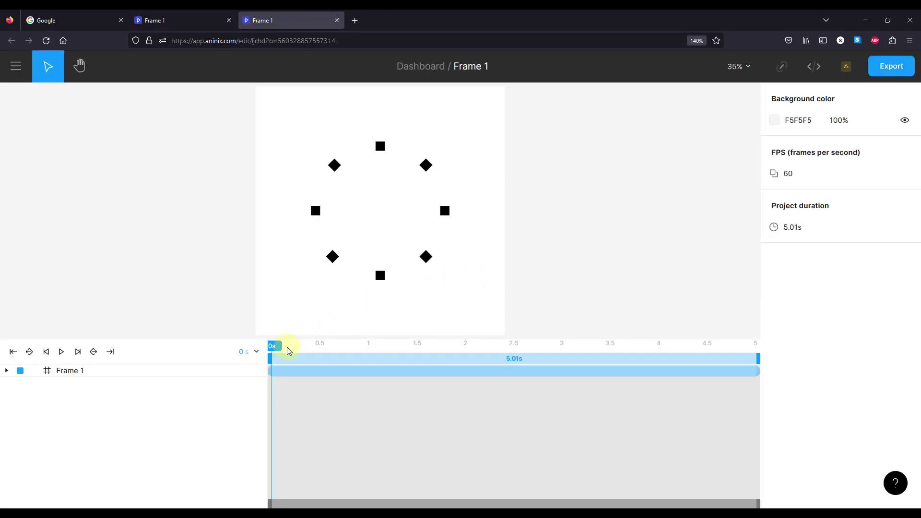
- Expand Frame 1 and Rectangle 4 in the timeline and scrub to 2.51 s to examine the hand's keyframes
{"action": "left_click", "coordinate": [7, 371]}
{"action": "left_click_drag", "start_coordinate": [276, 352], "coordinate": [473, 376]}
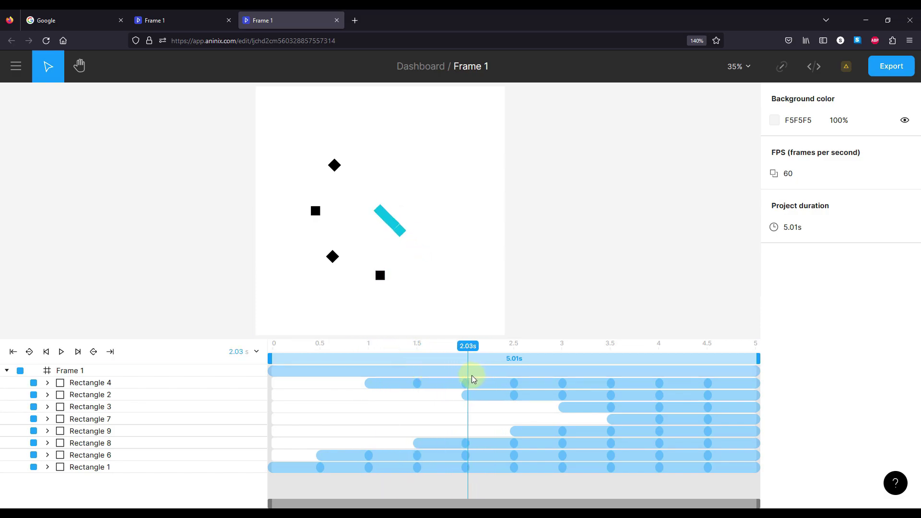
{"action": "left_click", "coordinate": [389, 225]}
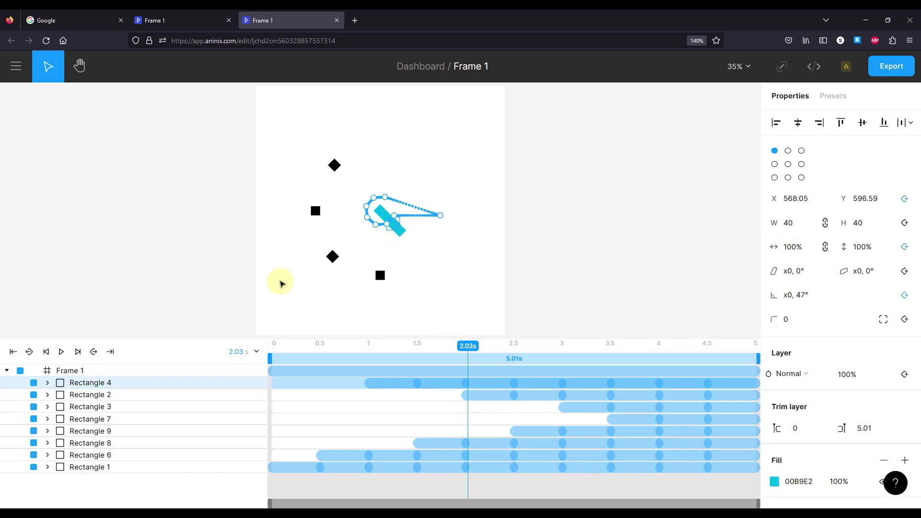
{"action": "left_click", "coordinate": [50, 383]}
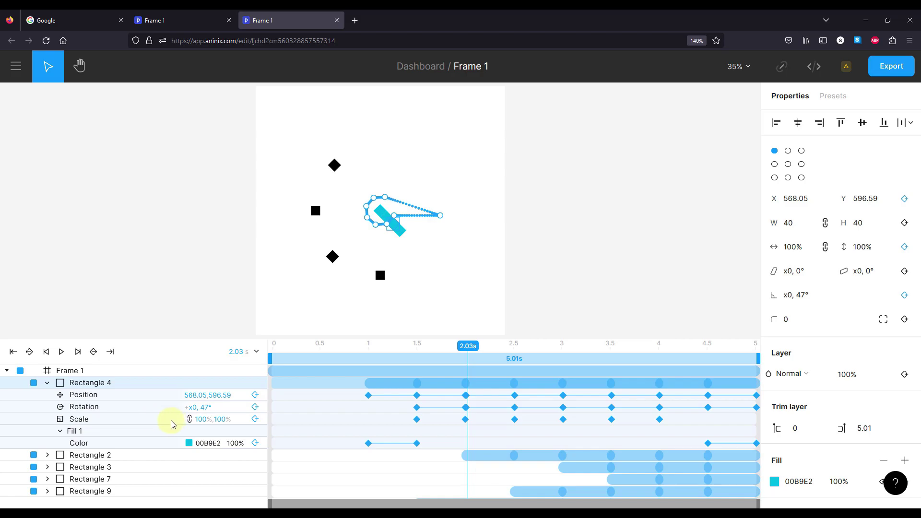
{"action": "left_click", "coordinate": [210, 427]}
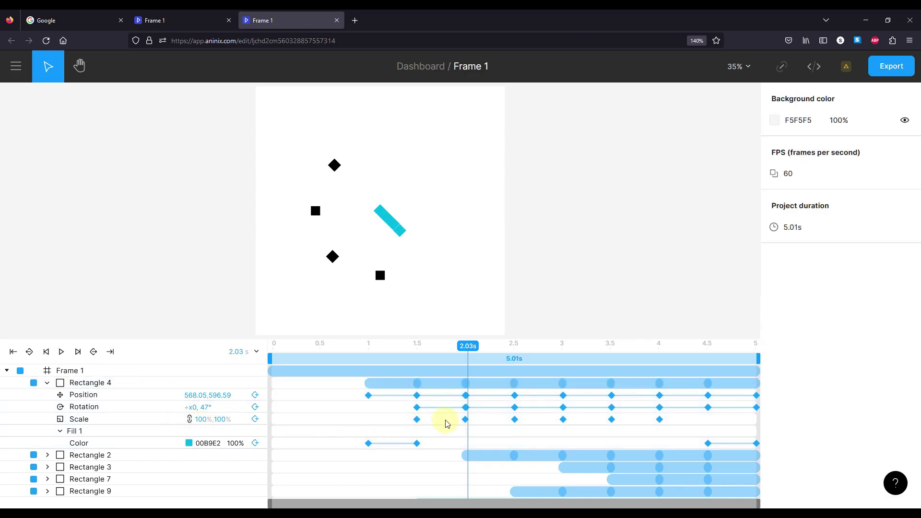
{"action": "left_click", "coordinate": [466, 370]}
{"action": "left_click_drag", "start_coordinate": [467, 370], "coordinate": [516, 370]}
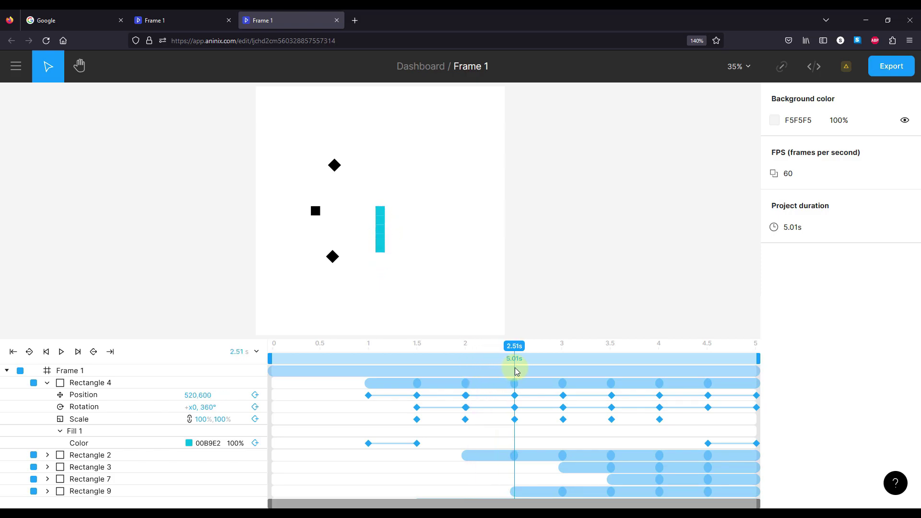
- Delete the Scale keyframes of Rectangle 4 so that its Scale track is removed
{"action": "left_click", "coordinate": [465, 420]}
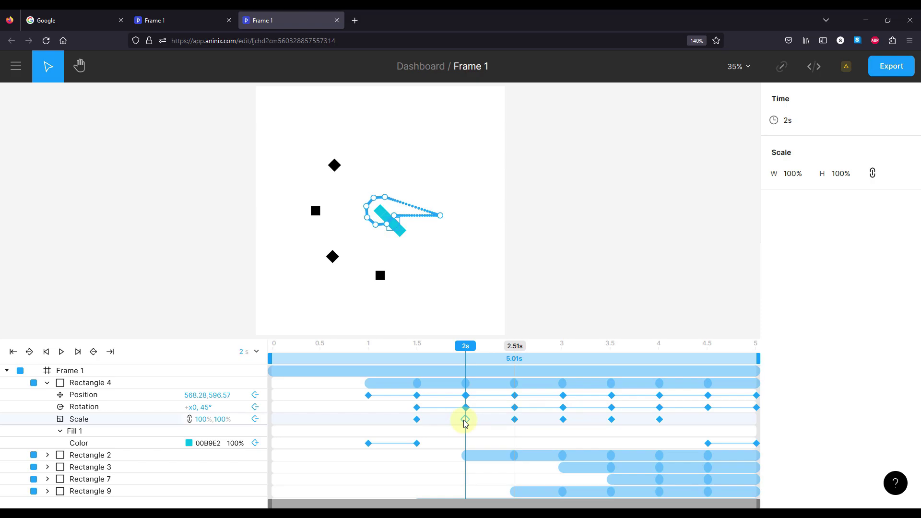
{"action": "key", "text": "Delete"}
{"action": "left_click", "coordinate": [515, 420]}
{"action": "key", "text": "Delete"}
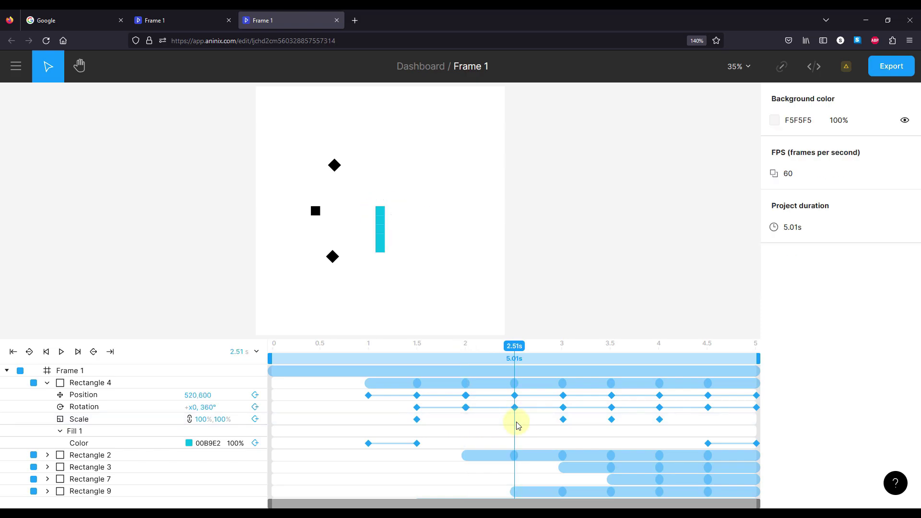
{"action": "left_click", "coordinate": [564, 421]}
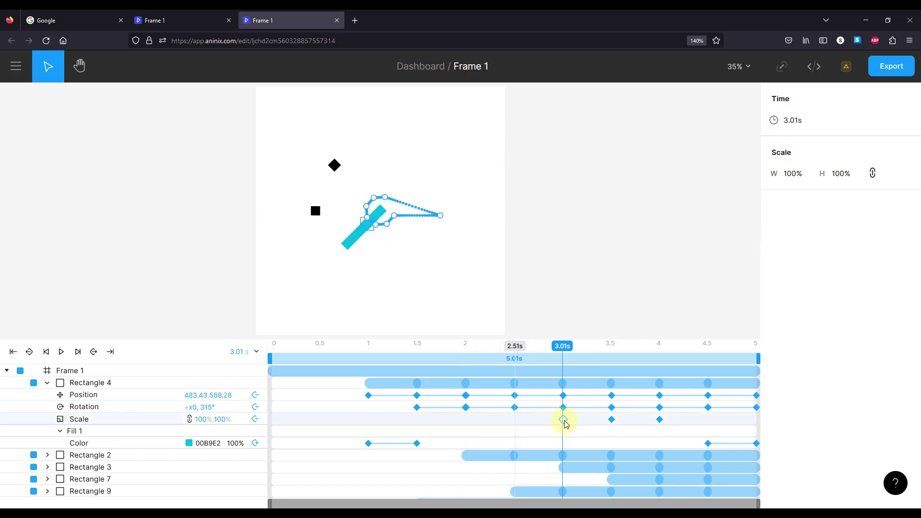
{"action": "key", "text": "Delete"}
{"action": "left_click", "coordinate": [616, 420]}
{"action": "key", "text": "Delete"}
{"action": "left_click", "coordinate": [659, 421]}
{"action": "key", "text": "Delete"}
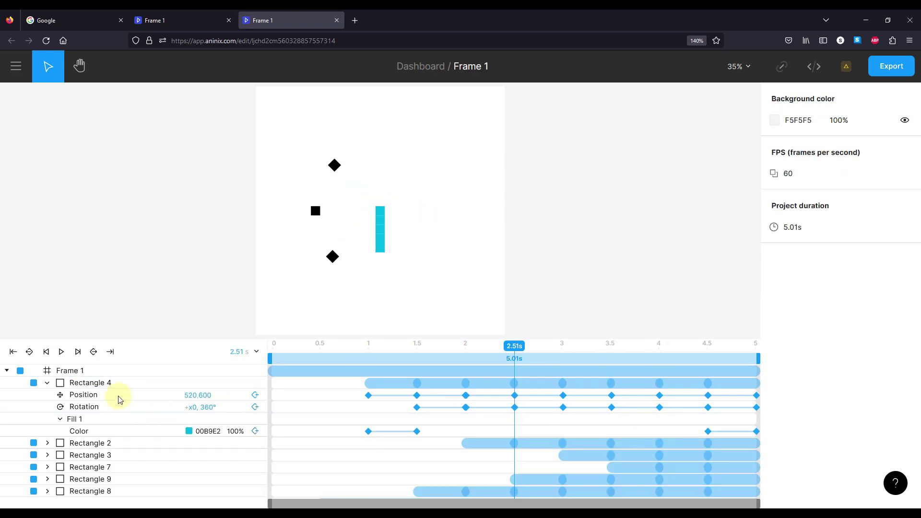
- Try a centred transform origin on Rectangle 4, scrub the rotation up to 2.51 s, and restore the top-left origin
{"action": "left_click_drag", "start_coordinate": [514, 346], "coordinate": [498, 369]}
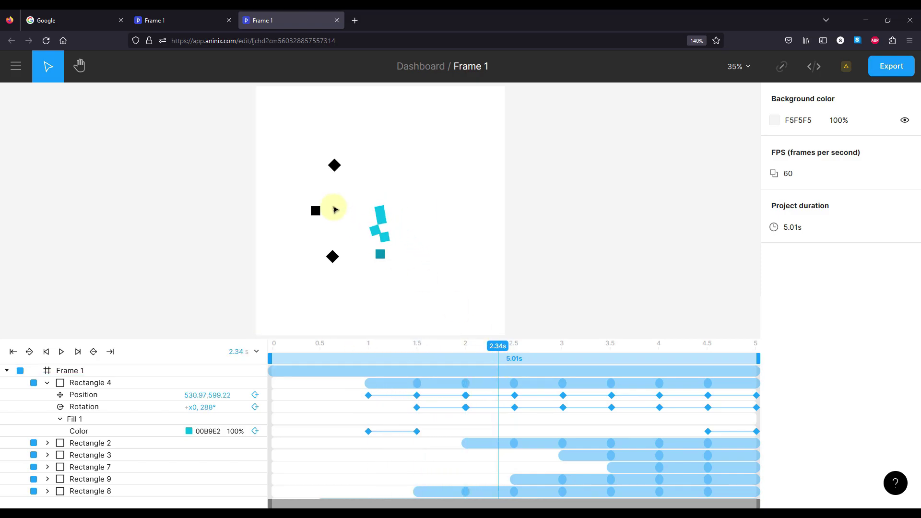
{"action": "left_click", "coordinate": [379, 226]}
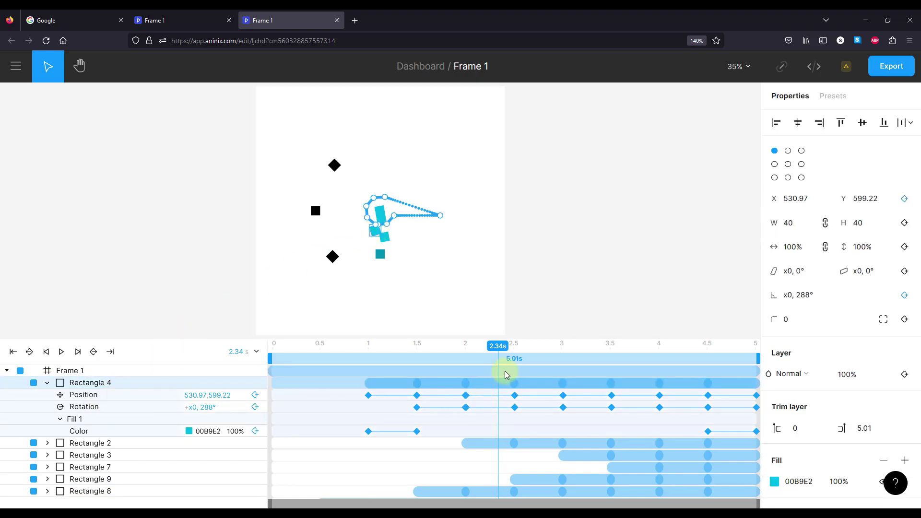
{"action": "left_click_drag", "start_coordinate": [501, 348], "coordinate": [491, 352]}
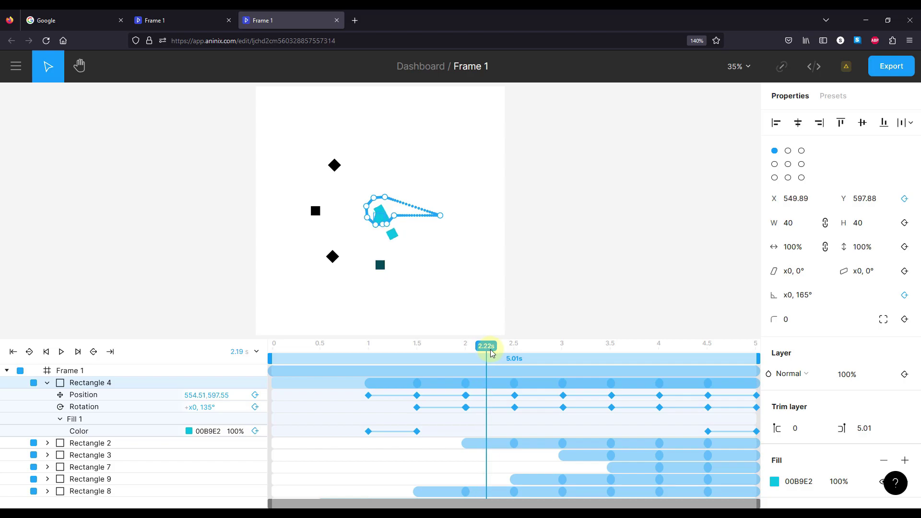
{"action": "left_click", "coordinate": [788, 164]}
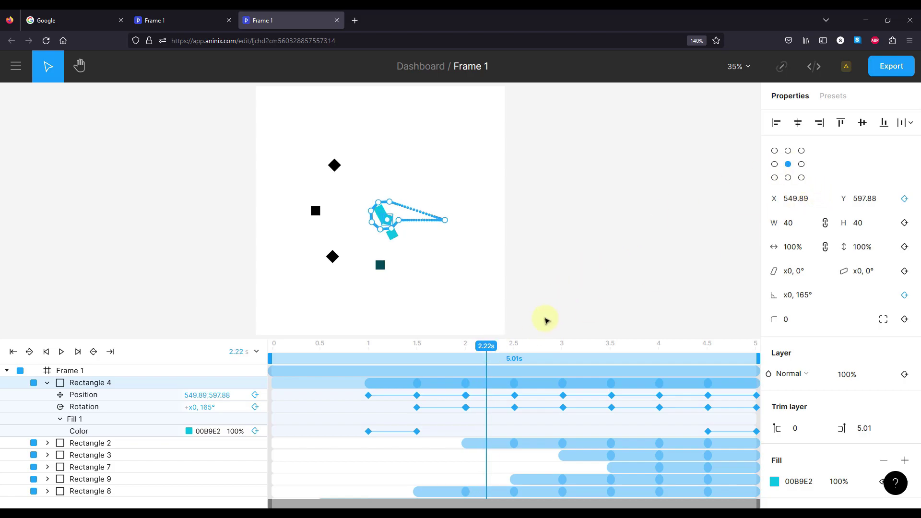
{"action": "left_click_drag", "start_coordinate": [494, 353], "coordinate": [517, 364]}
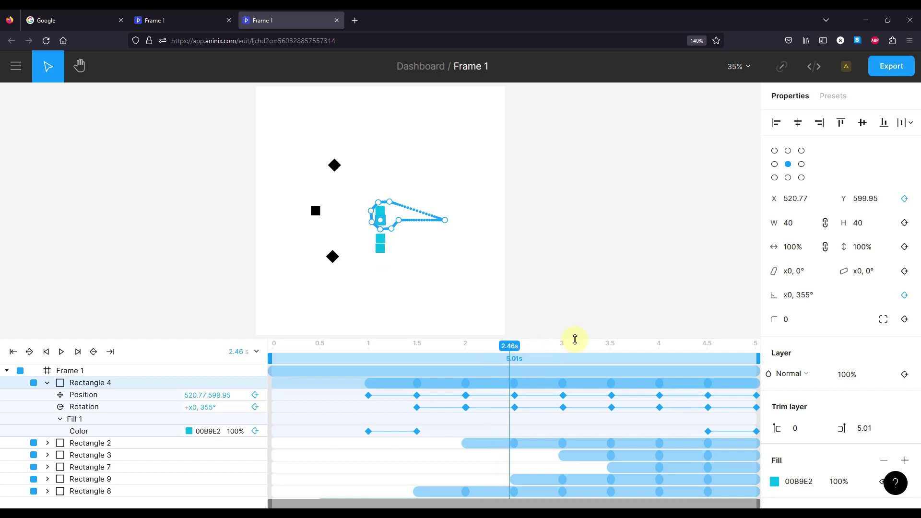
{"action": "left_click", "coordinate": [774, 151]}
{"action": "mouse_move", "coordinate": [513, 352]}
{"action": "left_mouse_down"}
{"action": "mouse_move", "coordinate": [368, 357]}
{"action": "mouse_move", "coordinate": [551, 381]}
{"action": "mouse_move", "coordinate": [522, 381]}
{"action": "mouse_move", "coordinate": [468, 352]}
{"action": "mouse_move", "coordinate": [515, 352]}
{"action": "left_mouse_up"}
{"action": "left_click", "coordinate": [574, 258]}
{"action": "left_click", "coordinate": [521, 382]}
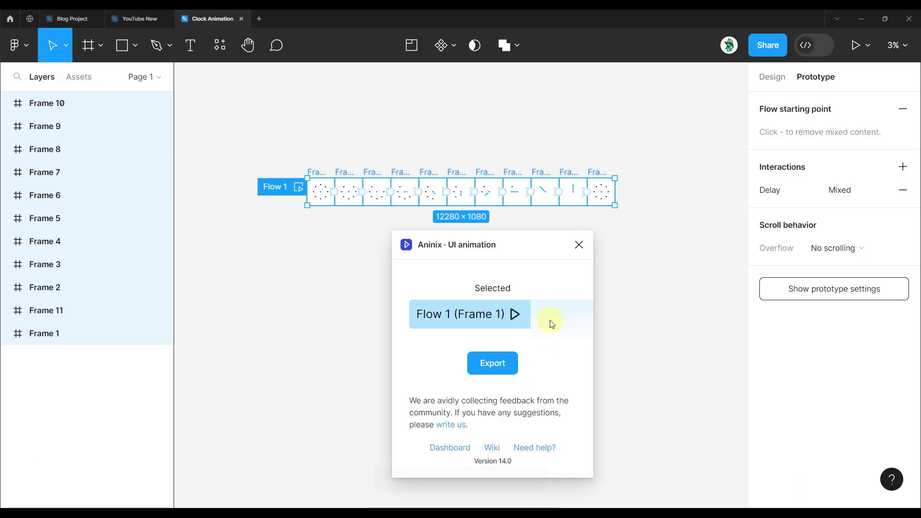
- Switch to Figma and inspect the position and rotation of the cyan hand's segments in Frame 4, Frame 5 and Frame 6
{"action": "left_click", "coordinate": [339, 236]}
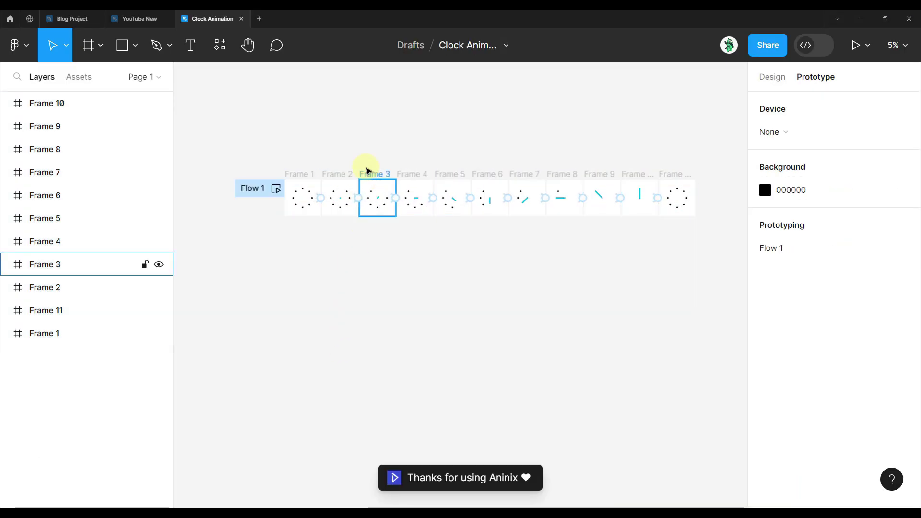
{"action": "scroll", "coordinate": [364, 172], "scroll_direction": "up", "scroll_amount": 10}
{"action": "key", "text": "shift+e"}
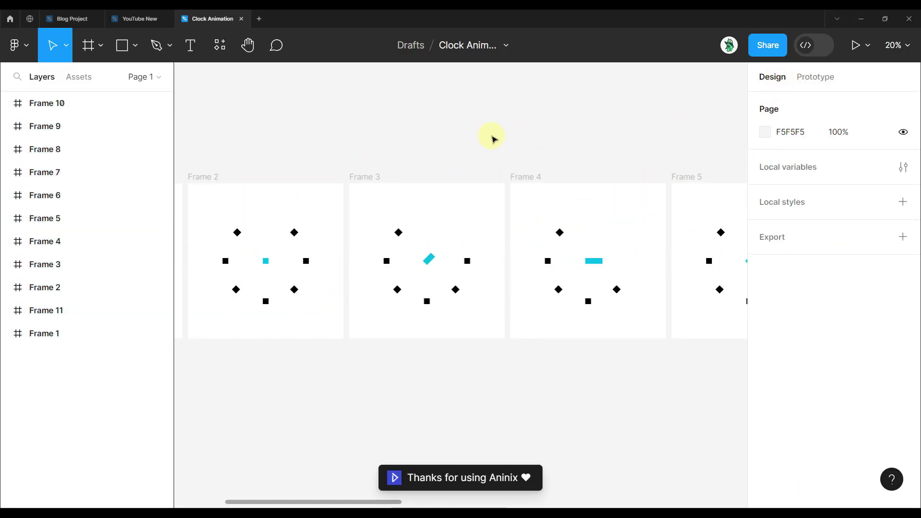
{"action": "scroll", "coordinate": [501, 120], "scroll_direction": "left", "scroll_amount": 5}
{"action": "scroll", "coordinate": [480, 288], "scroll_direction": "right", "scroll_amount": 8}
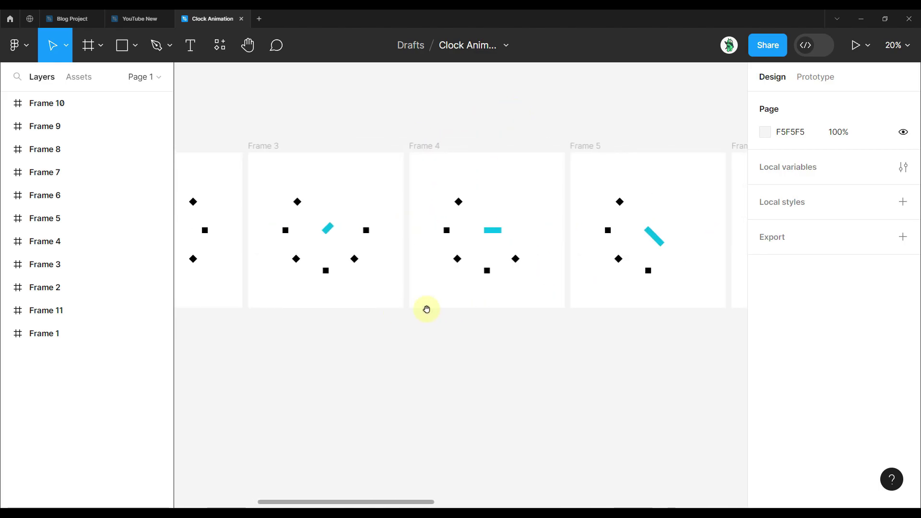
{"action": "left_click", "coordinate": [498, 232]}
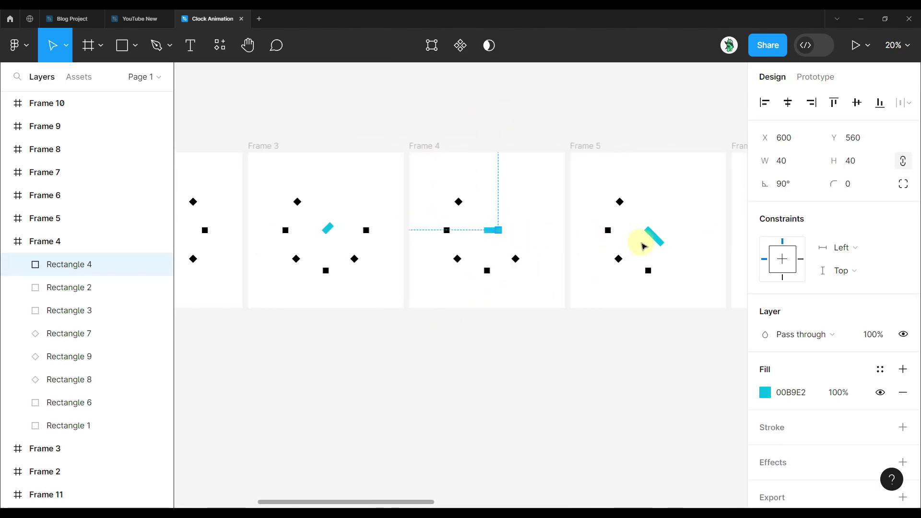
{"action": "scroll", "coordinate": [616, 242], "scroll_direction": "up", "scroll_amount": 2}
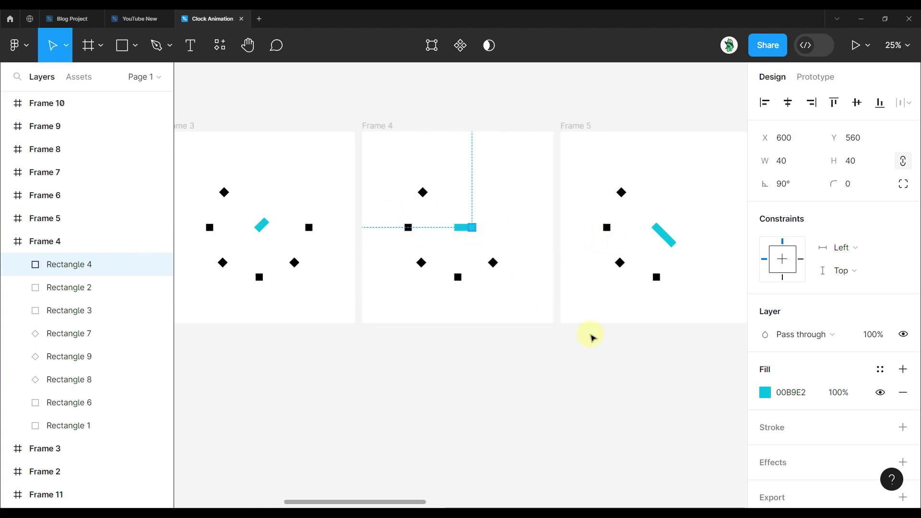
{"action": "scroll", "coordinate": [498, 369], "scroll_direction": "right", "scroll_amount": 3}
{"action": "scroll", "coordinate": [552, 238], "scroll_direction": "up", "scroll_amount": 3}
{"action": "left_click", "coordinate": [511, 242]}
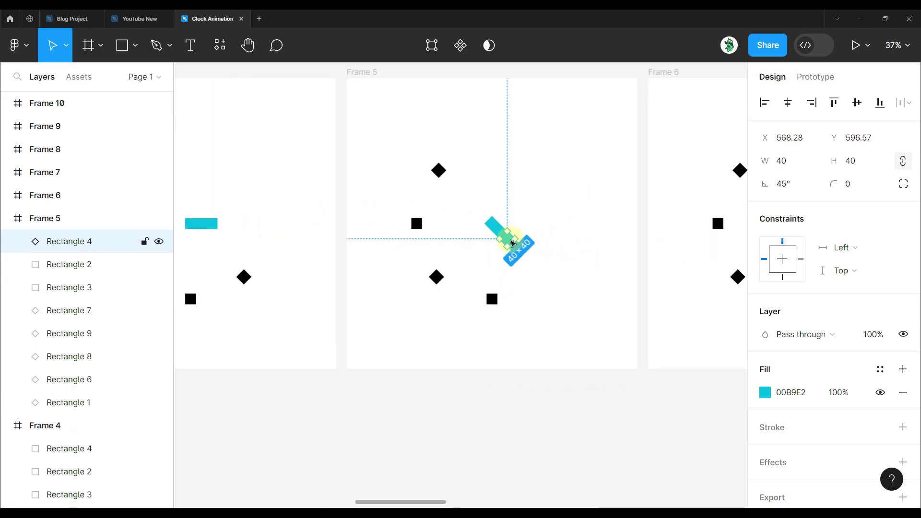
{"action": "scroll", "coordinate": [625, 403], "scroll_direction": "right", "scroll_amount": 4}
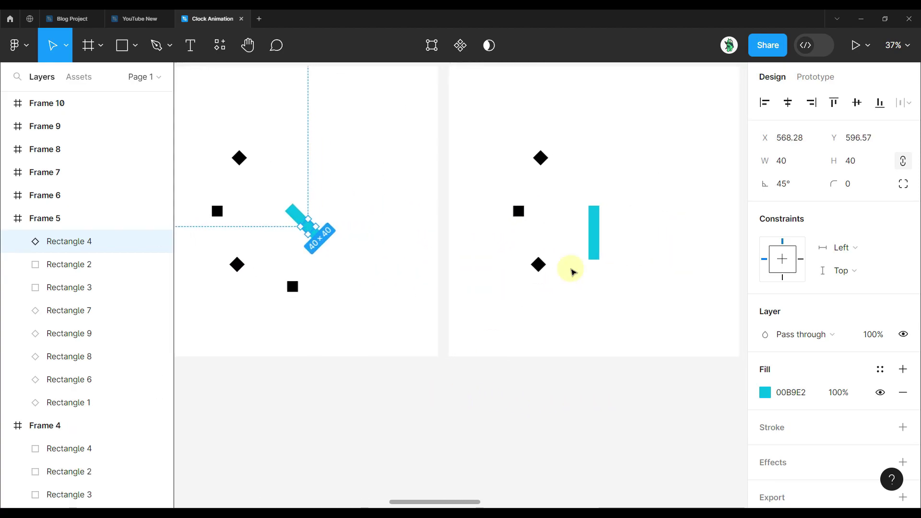
{"action": "left_click", "coordinate": [599, 237]}
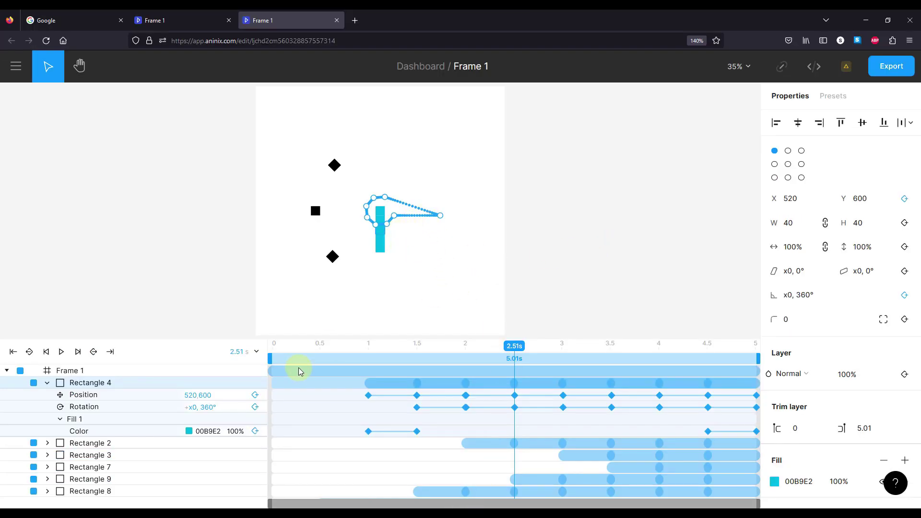
- Switch back to Aninix, scrub Rectangle 4 between 2.02 s and 2.51 s, and set its rotation at 2.51 s to 0°
{"action": "left_click_drag", "start_coordinate": [514, 351], "coordinate": [469, 360]}
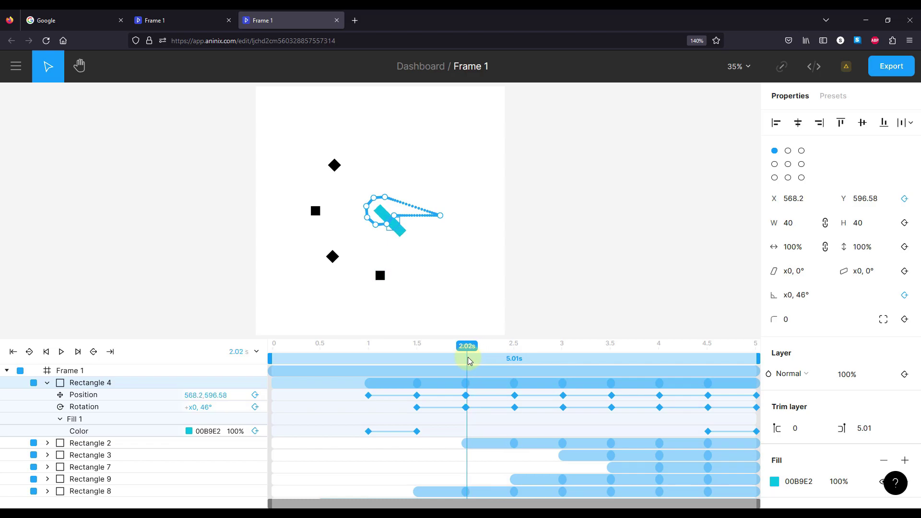
{"action": "left_click_drag", "start_coordinate": [469, 361], "coordinate": [514, 358]}
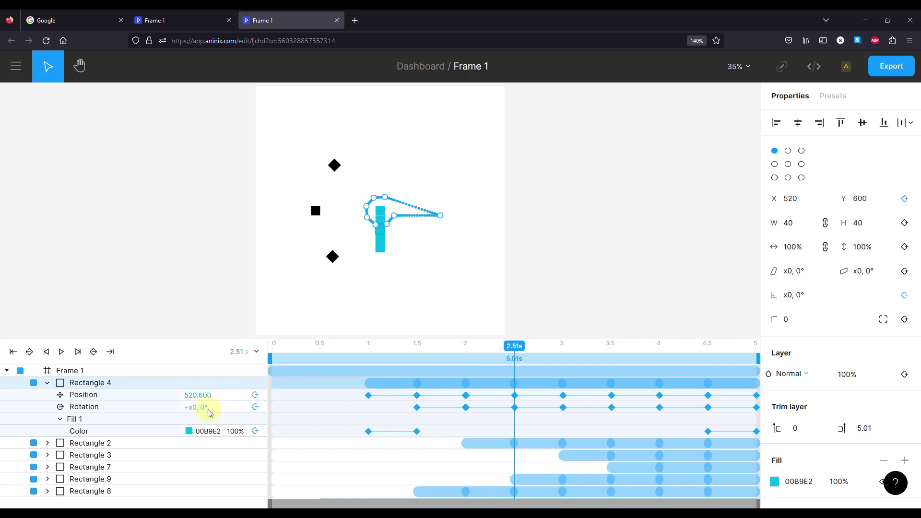
- Scrub the animation to 3 s, switch to Figma, and inspect the rotation of Rectangle 8 and Rectangle 4 in Frame 7
{"action": "key", "text": "Left"}
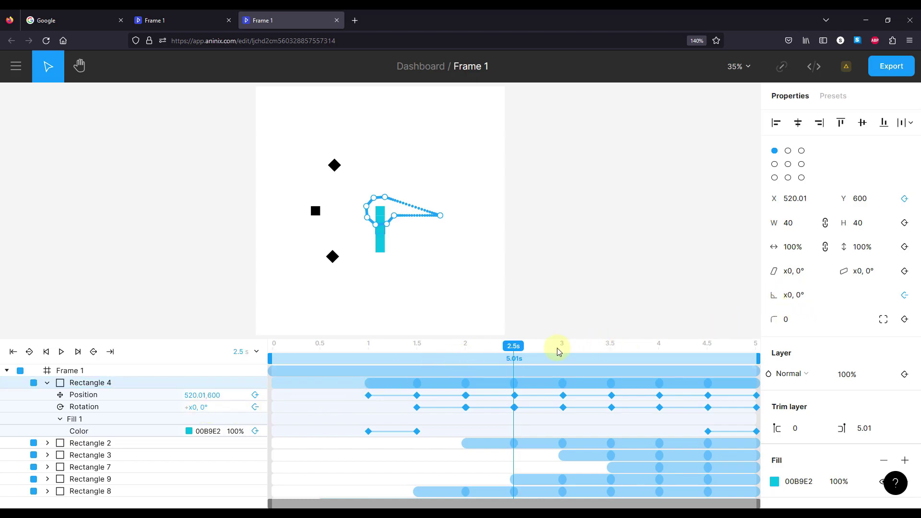
{"action": "mouse_move", "coordinate": [516, 350]}
{"action": "left_mouse_down"}
{"action": "mouse_move", "coordinate": [452, 347]}
{"action": "mouse_move", "coordinate": [516, 354]}
{"action": "mouse_move", "coordinate": [473, 360]}
{"action": "mouse_move", "coordinate": [566, 366]}
{"action": "mouse_move", "coordinate": [539, 365]}
{"action": "mouse_move", "coordinate": [649, 364]}
{"action": "mouse_move", "coordinate": [512, 382]}
{"action": "mouse_move", "coordinate": [557, 381]}
{"action": "mouse_move", "coordinate": [545, 384]}
{"action": "mouse_move", "coordinate": [516, 347]}
{"action": "left_mouse_up"}
{"action": "left_click", "coordinate": [570, 268]}
{"action": "left_click_drag", "start_coordinate": [554, 347], "coordinate": [565, 351]}
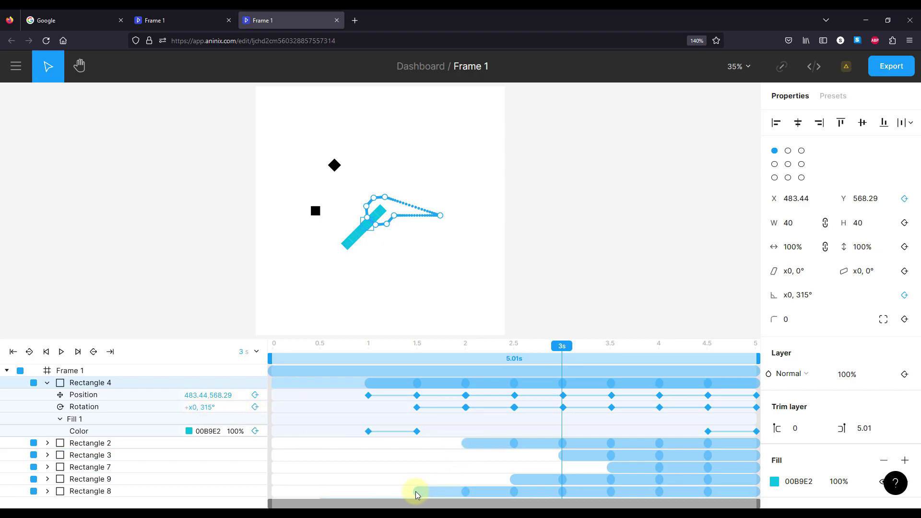
{"action": "left_click", "coordinate": [406, 507]}
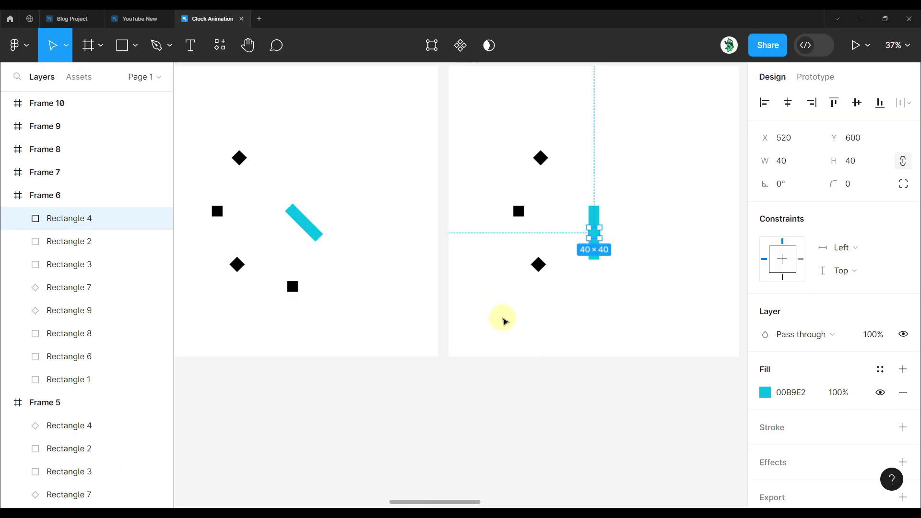
{"action": "scroll", "coordinate": [575, 359], "scroll_direction": "down", "scroll_amount": 3}
{"action": "left_click", "coordinate": [434, 384]}
{"action": "scroll", "coordinate": [479, 385], "scroll_direction": "right", "scroll_amount": 8}
{"action": "scroll", "coordinate": [431, 268], "scroll_direction": "up", "scroll_amount": 4}
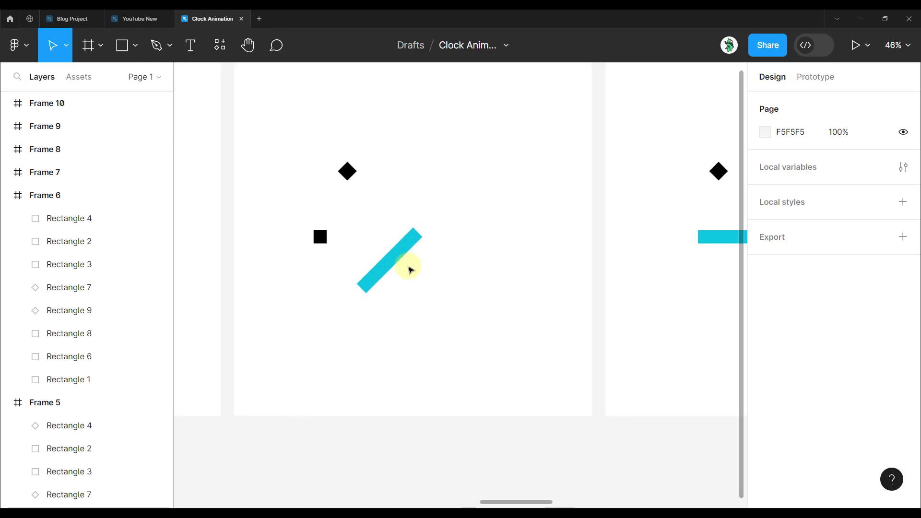
{"action": "left_click", "coordinate": [392, 271]}
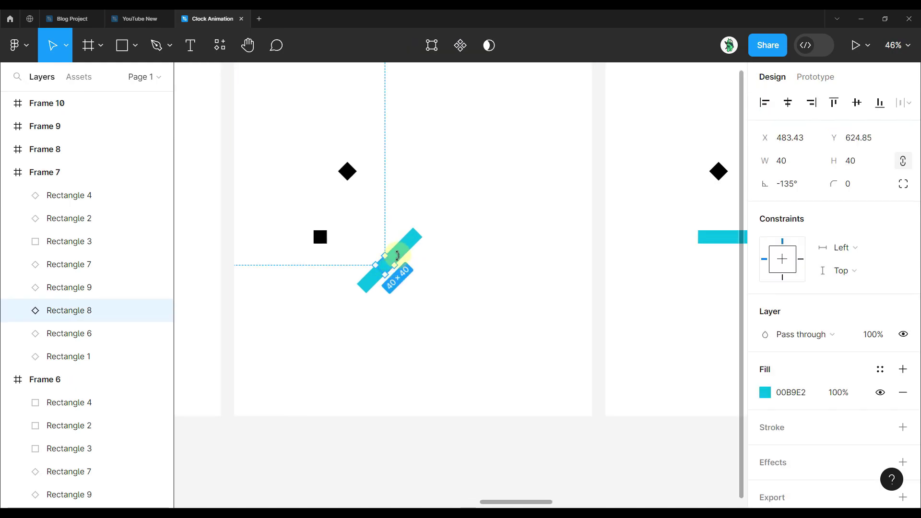
{"action": "left_click", "coordinate": [400, 255]}
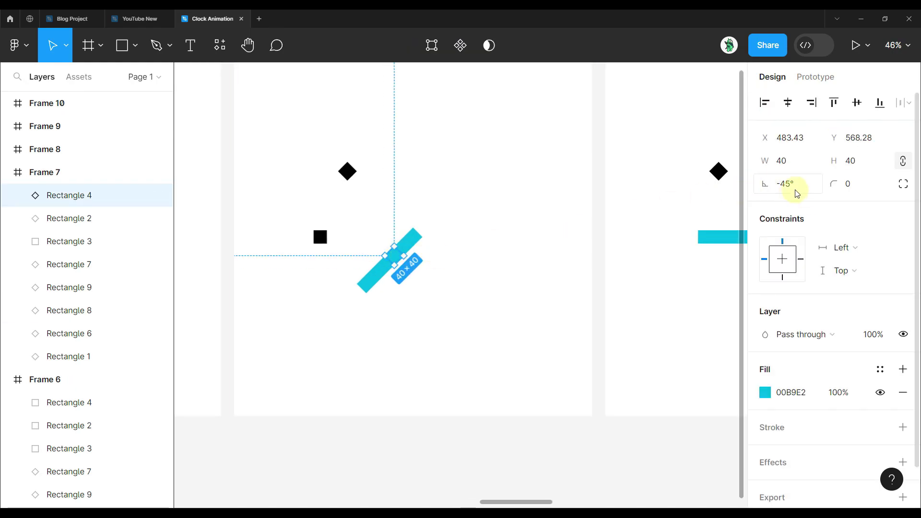
- Switch back to Aninix, set the rotation of Rectangle 4 at 3 s to -45°, and scrub back to 2.76 s
{"action": "left_click", "coordinate": [861, 19]}
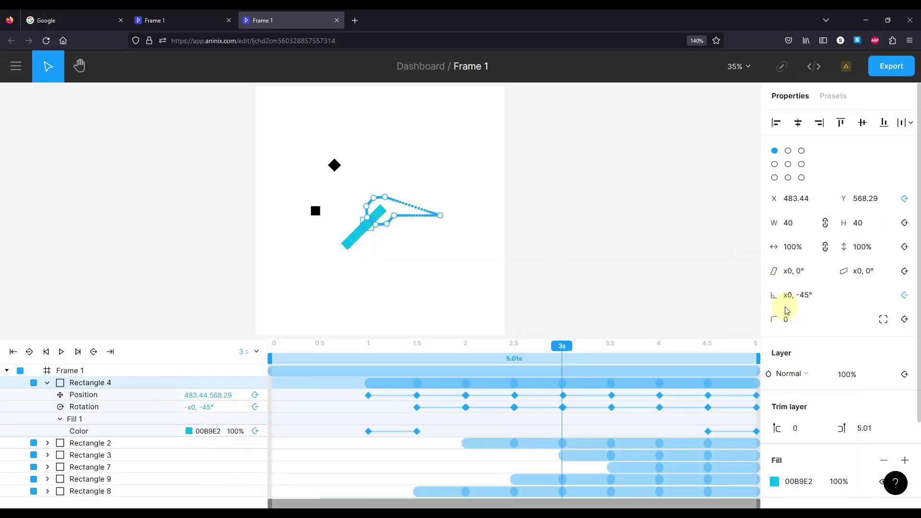
{"action": "left_click_drag", "start_coordinate": [562, 346], "coordinate": [535, 351]}
{"action": "left_click", "coordinate": [373, 232]}
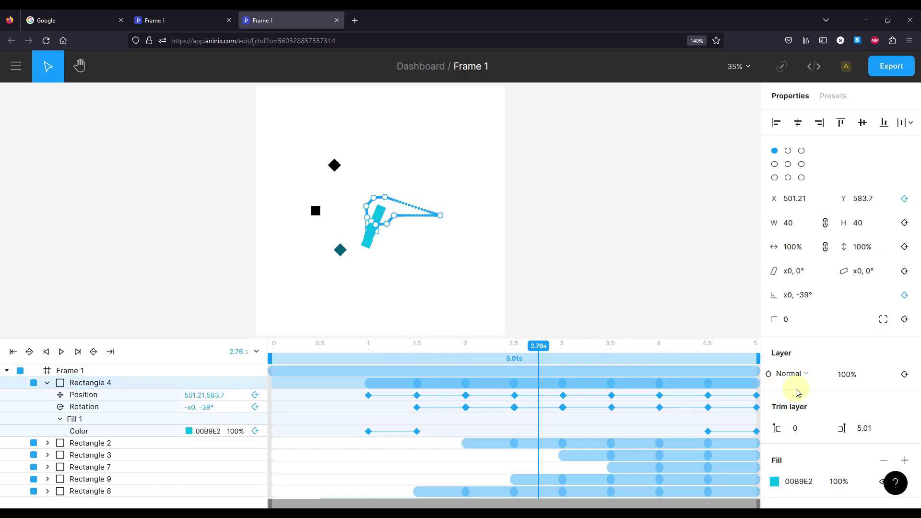
- Compare the properties and the value curves of the rotation segments after 2.51 s of Rectangle 4 and Rectangle 2
{"action": "scroll", "coordinate": [856, 283], "scroll_direction": "down", "scroll_amount": 2}
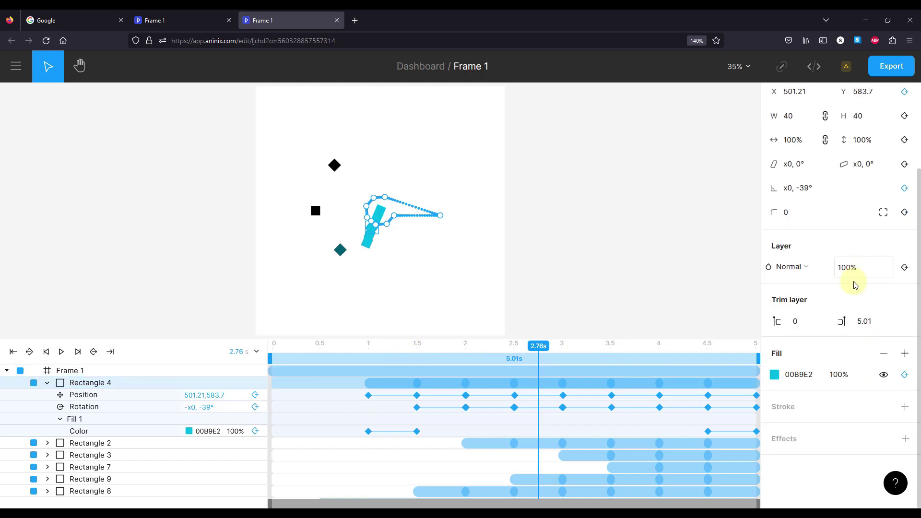
{"action": "scroll", "coordinate": [832, 350], "scroll_direction": "up", "scroll_amount": 3}
{"action": "left_click", "coordinate": [527, 408]}
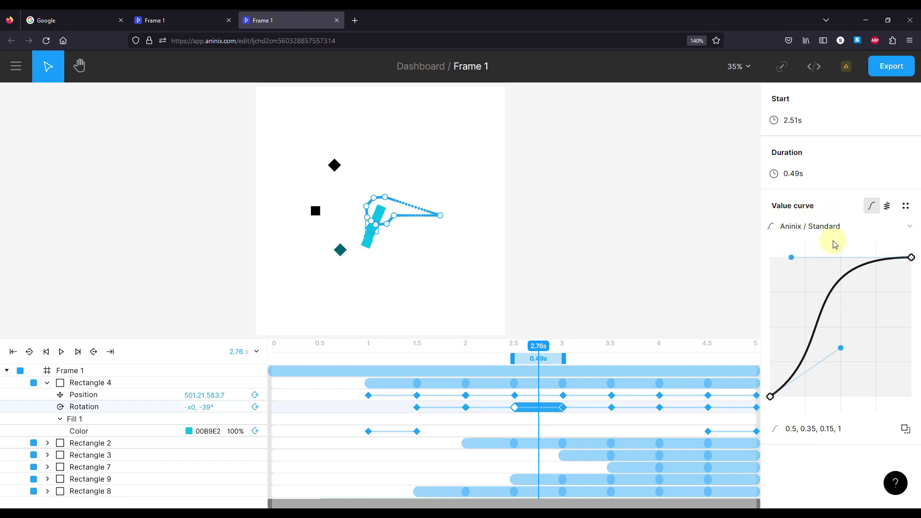
{"action": "left_click", "coordinate": [372, 242]}
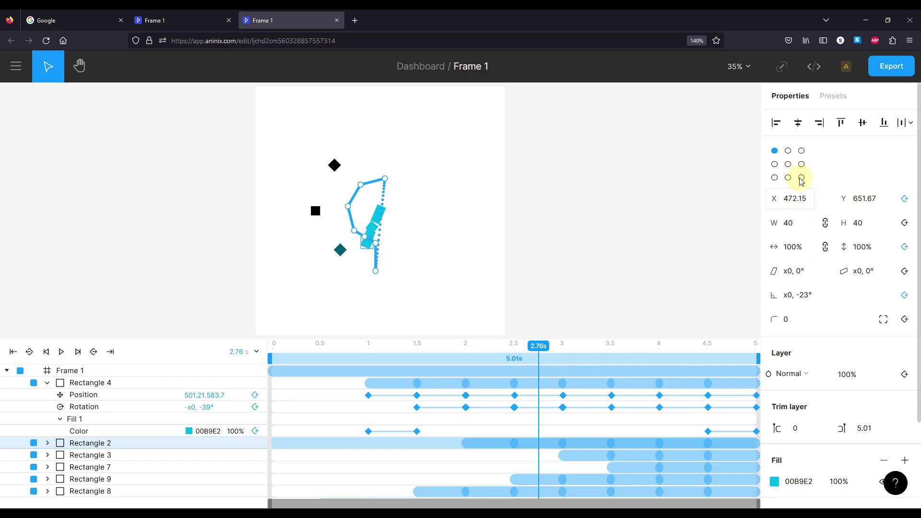
{"action": "left_click", "coordinate": [526, 407]}
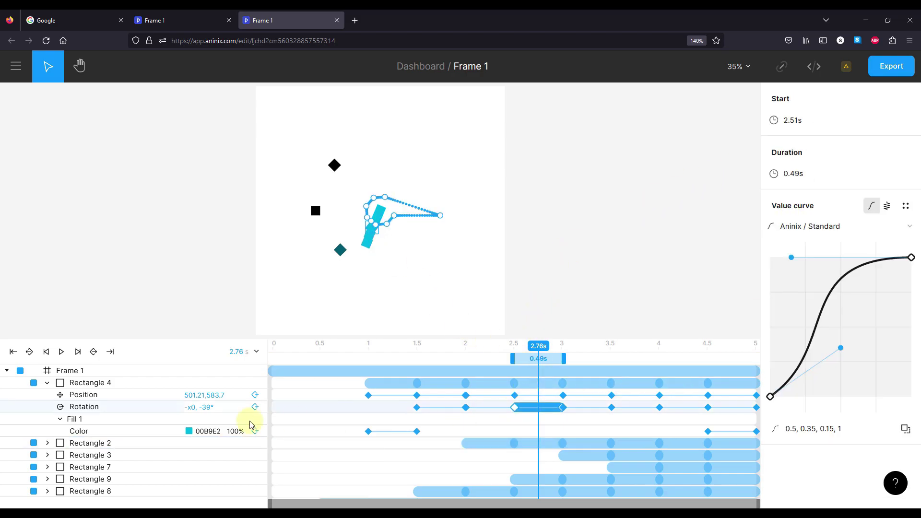
{"action": "left_click", "coordinate": [47, 443]}
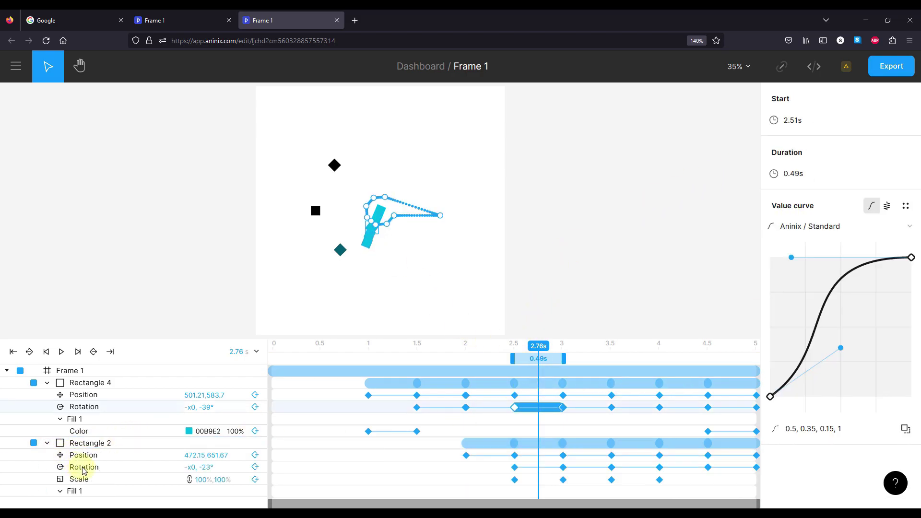
{"action": "left_click", "coordinate": [88, 445]}
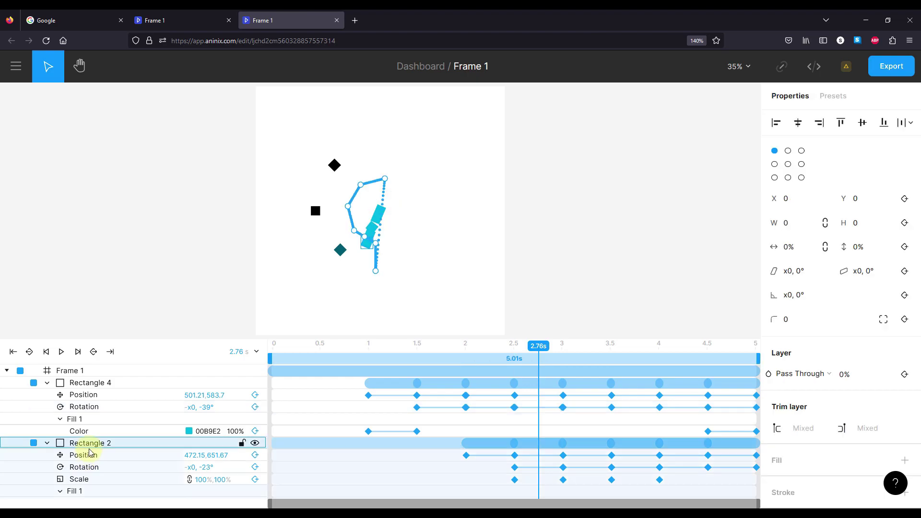
{"action": "left_click", "coordinate": [528, 467]}
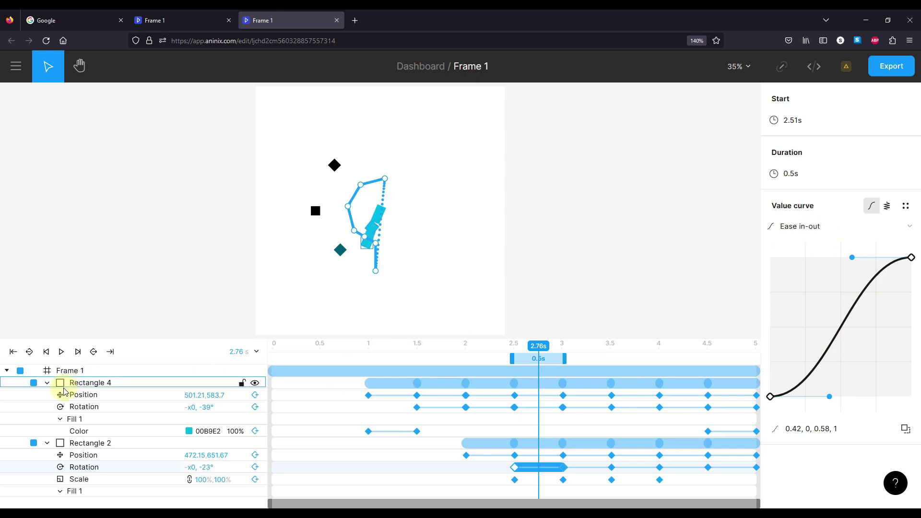
- Review Rectangle 4's rotation keyframes and set the value curves of its rotation segments between 2 s and 3 s to Ease in-out
{"action": "left_click", "coordinate": [47, 442]}
{"action": "left_click", "coordinate": [90, 382]}
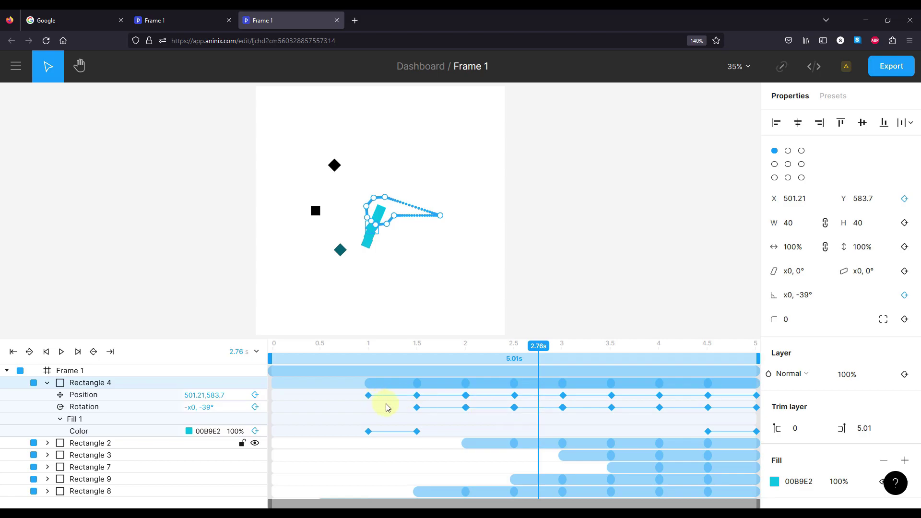
{"action": "left_click_drag", "start_coordinate": [394, 405], "coordinate": [759, 414]}
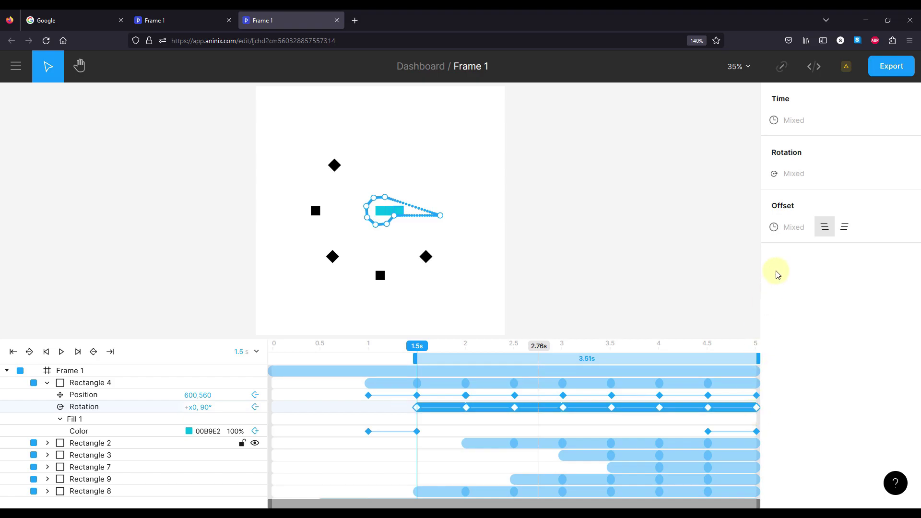
{"action": "left_click", "coordinate": [454, 411]}
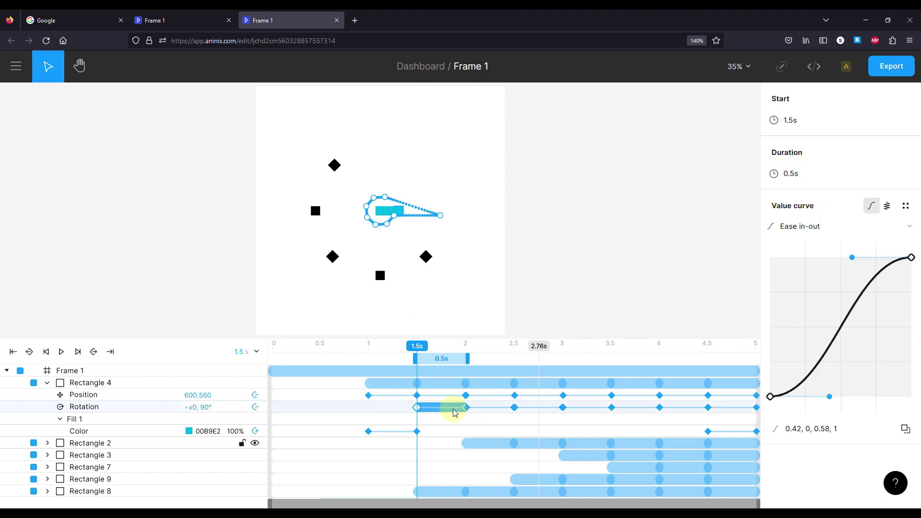
{"action": "left_click", "coordinate": [484, 408]}
{"action": "left_click", "coordinate": [805, 226]}
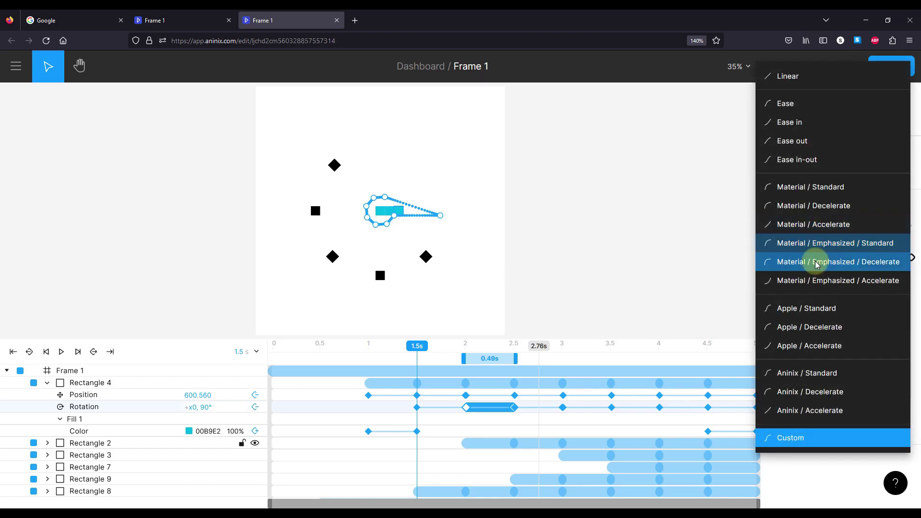
{"action": "left_click", "coordinate": [535, 407]}
{"action": "left_click", "coordinate": [816, 226]}
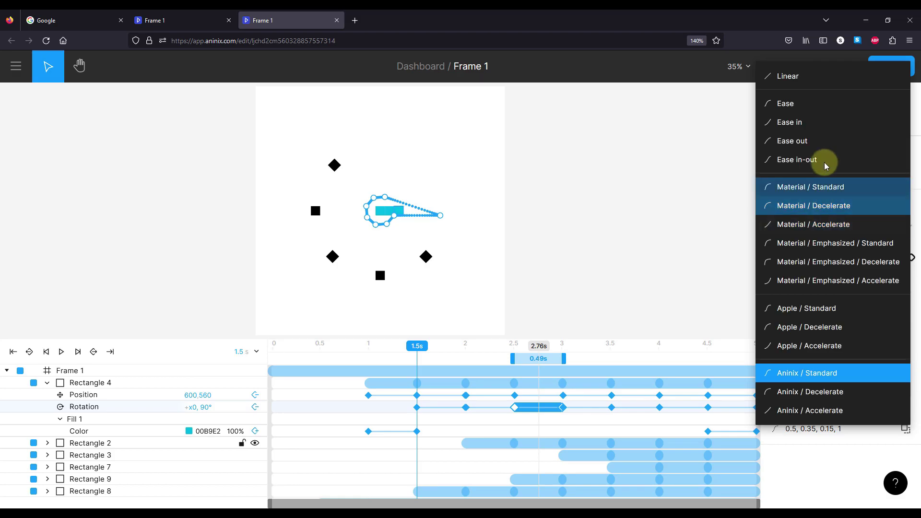
{"action": "left_click", "coordinate": [821, 160]}
- Check the value curves of Rectangle 4's rotation segments after 3 s and scrub through the animation up to 4.35 s
{"action": "left_click", "coordinate": [579, 408]}
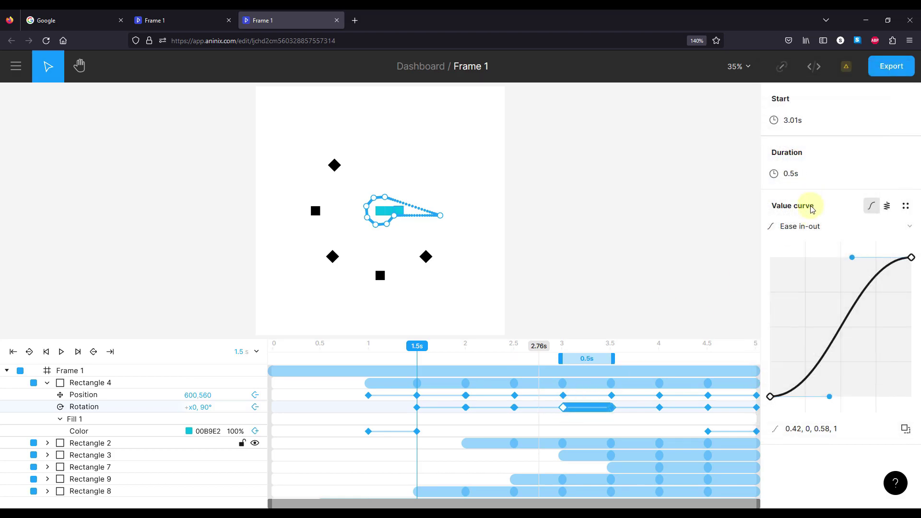
{"action": "left_click", "coordinate": [632, 408]}
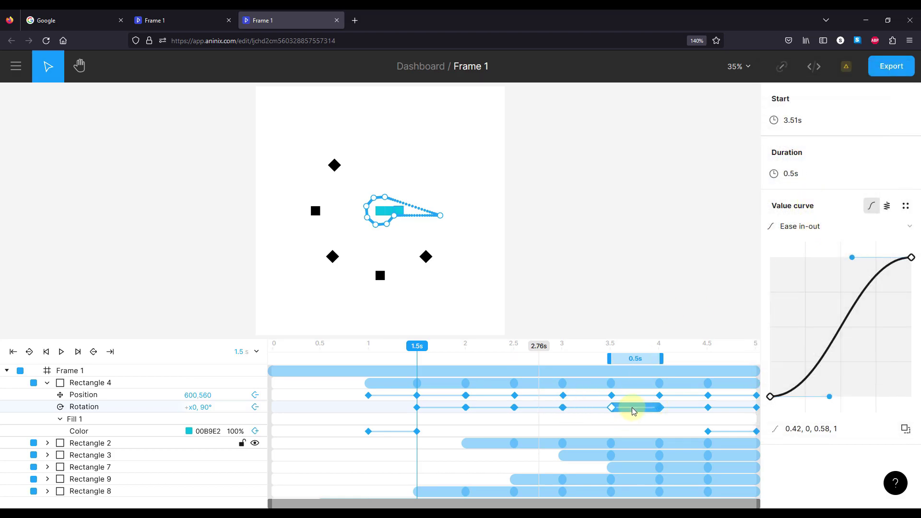
{"action": "left_click", "coordinate": [679, 408]}
{"action": "left_click", "coordinate": [732, 409]}
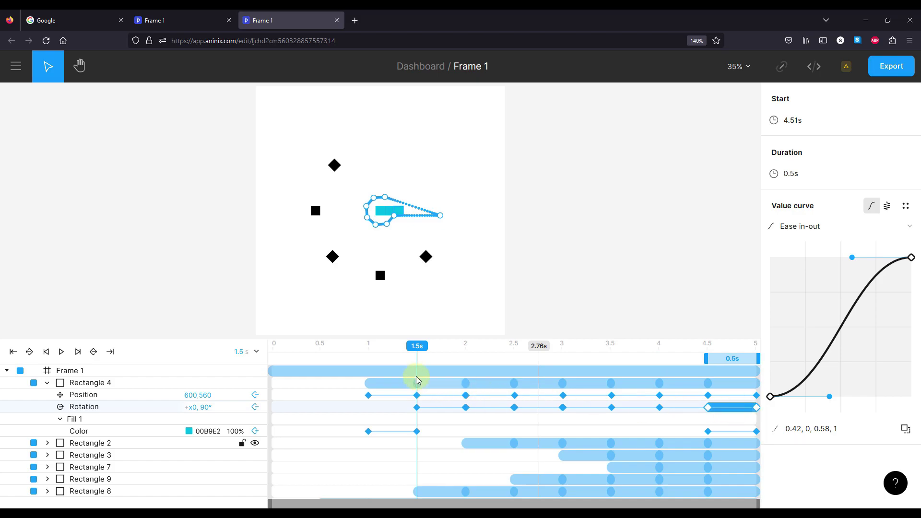
{"action": "left_click", "coordinate": [536, 296]}
{"action": "left_click_drag", "start_coordinate": [376, 346], "coordinate": [696, 395]}
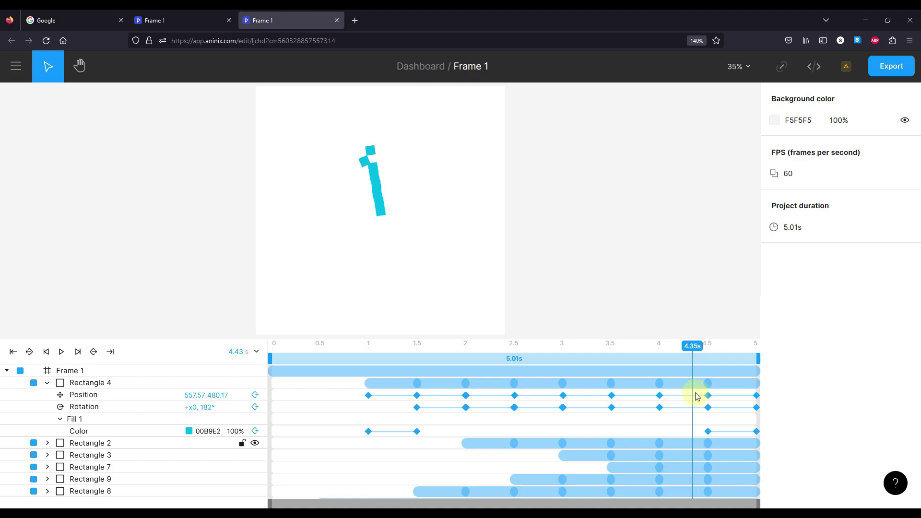
- Delete both Scale keyframes of Rectangle 3 so that its Scale track is removed
{"action": "left_click", "coordinate": [370, 160]}
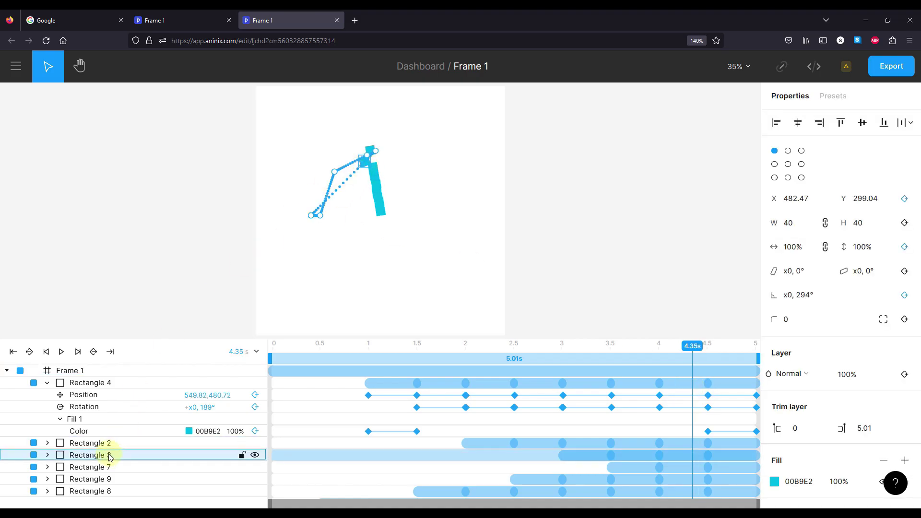
{"action": "left_click", "coordinate": [47, 454]}
{"action": "scroll", "coordinate": [119, 460], "scroll_direction": "down", "scroll_amount": 2}
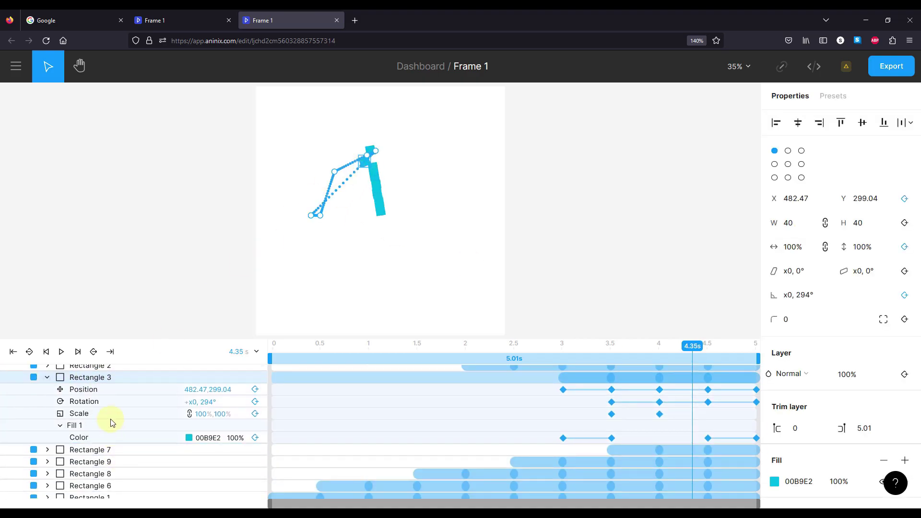
{"action": "left_click_drag", "start_coordinate": [603, 411], "coordinate": [670, 422]}
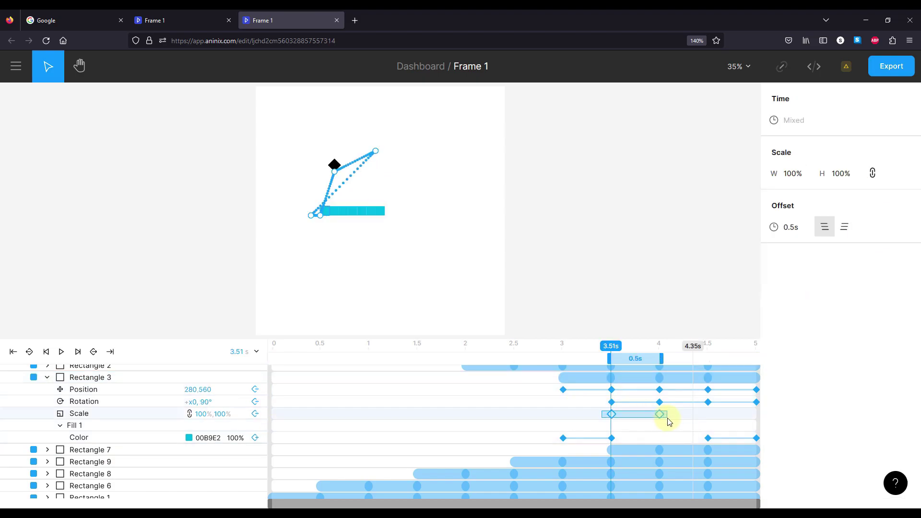
{"action": "key", "text": "Delete"}
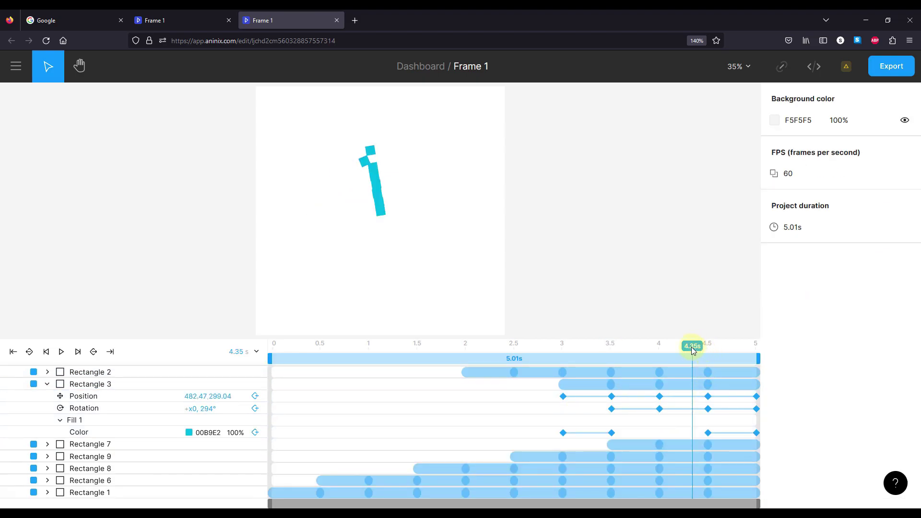
- Scrub the animation to 4.5 s, switch to Figma, and inspect the position and rotation of Rectangle 3 in Frame 10
{"action": "left_click_drag", "start_coordinate": [683, 348], "coordinate": [660, 360]}
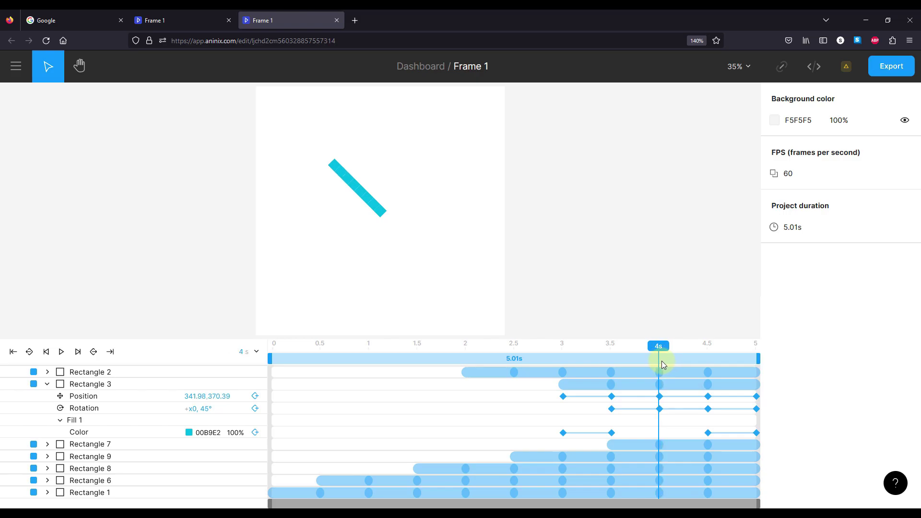
{"action": "left_click_drag", "start_coordinate": [661, 360], "coordinate": [711, 366]}
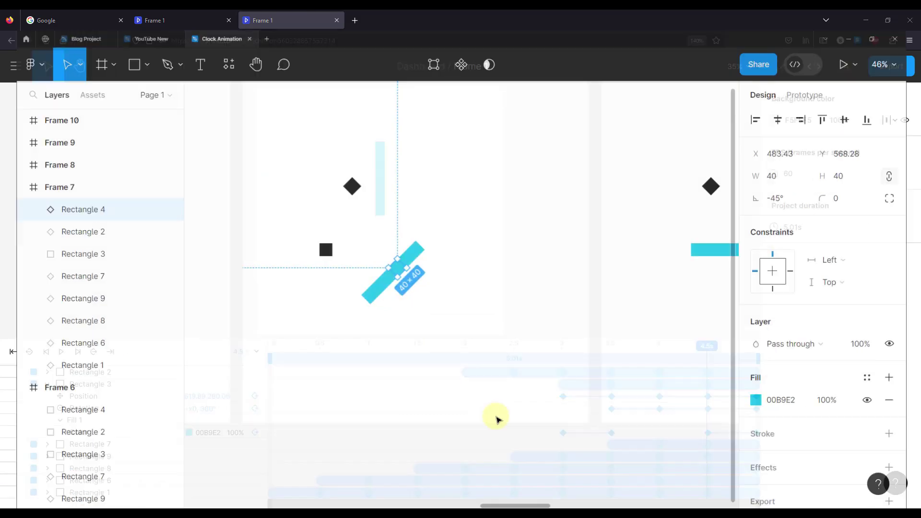
{"action": "scroll", "coordinate": [561, 329], "scroll_direction": "down", "scroll_amount": 10}
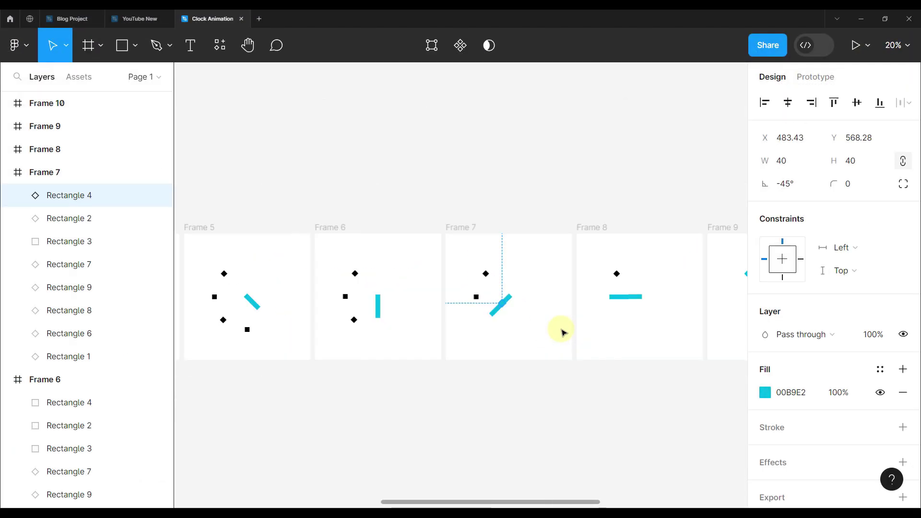
{"action": "scroll", "coordinate": [609, 402], "scroll_direction": "down", "scroll_amount": 2}
{"action": "left_click", "coordinate": [609, 402]}
{"action": "scroll", "coordinate": [399, 395], "scroll_direction": "right", "scroll_amount": 6}
{"action": "scroll", "coordinate": [541, 258], "scroll_direction": "up", "scroll_amount": 3}
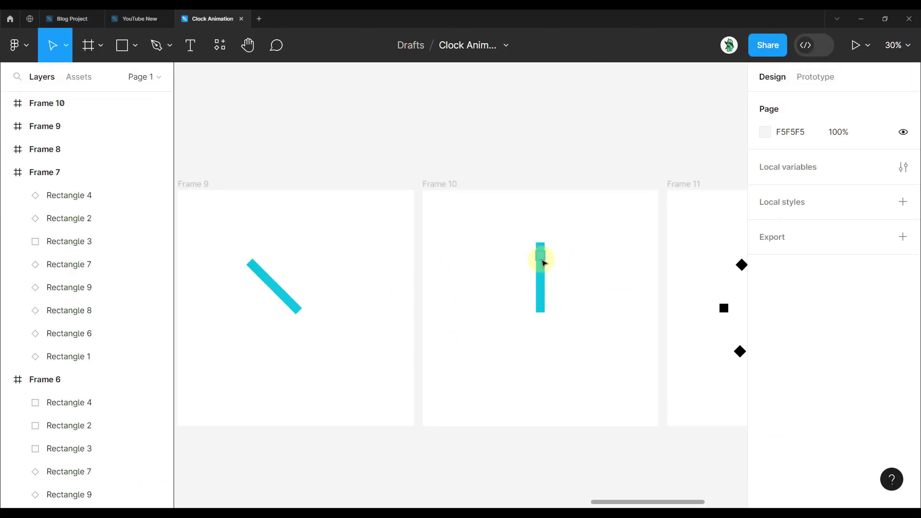
{"action": "left_click", "coordinate": [544, 262]}
{"action": "scroll", "coordinate": [543, 262], "scroll_direction": "up", "scroll_amount": 2}
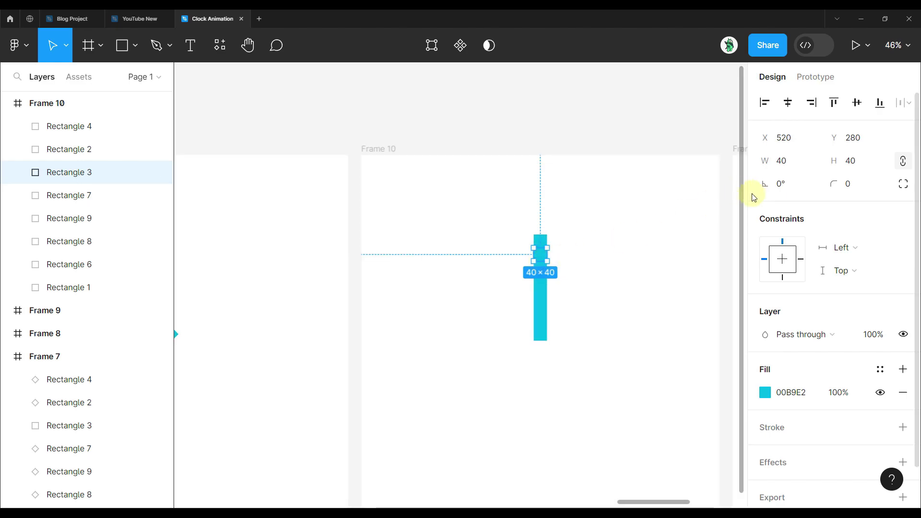
- Switch back to Aninix and set the rotation of Rectangle 3 at 4.5 s to 0°
{"action": "left_click", "coordinate": [861, 22]}
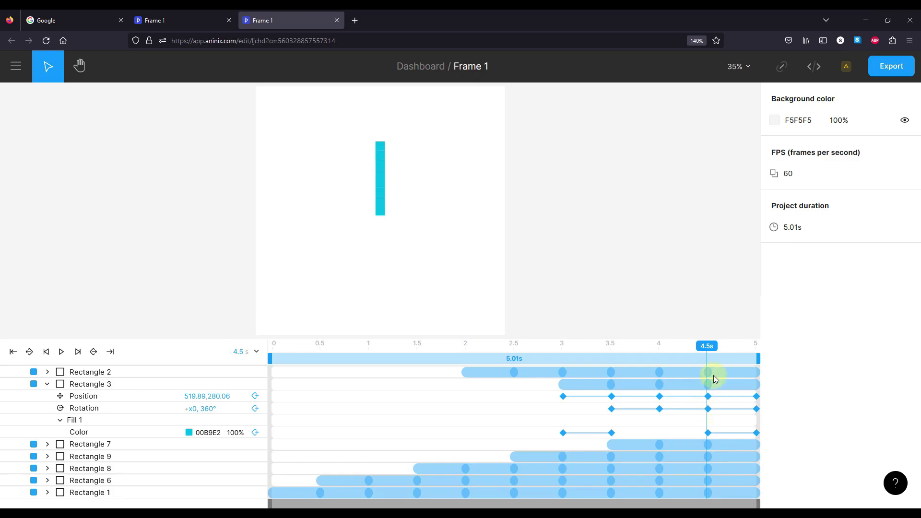
{"action": "left_click", "coordinate": [110, 384]}
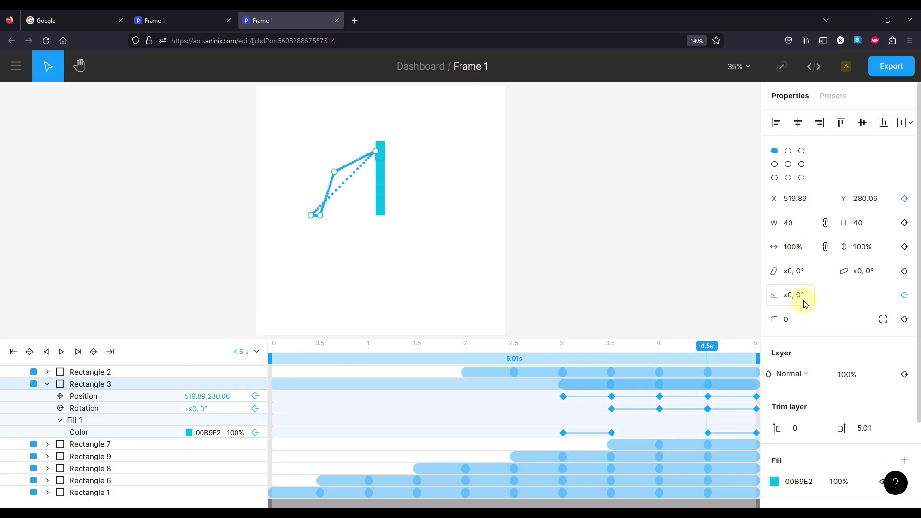
- Apply the Ease in-out curve to Rectangle 3's rotation segment between 4 s and 4.5 s
{"action": "left_click", "coordinate": [689, 409]}
{"action": "left_click", "coordinate": [796, 226]}
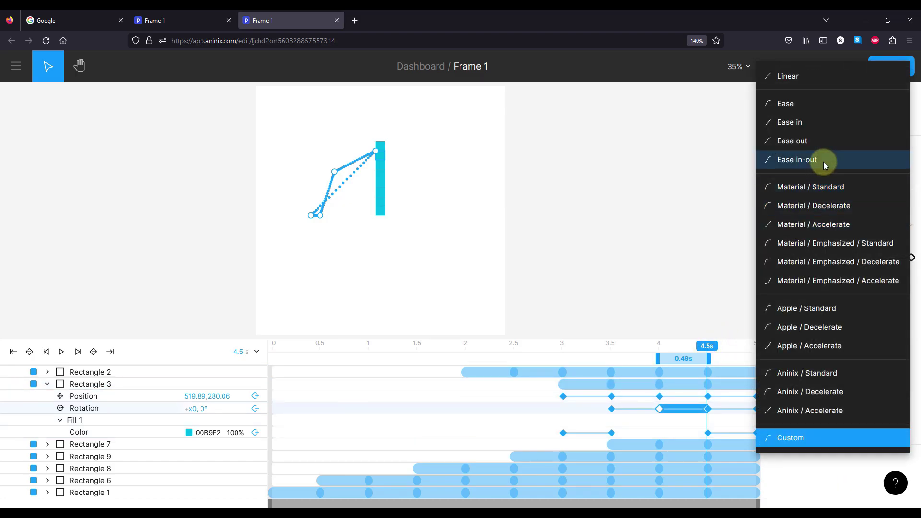
{"action": "left_click", "coordinate": [823, 159]}
- Scrub the animation to its end and back to 0 s, then play it through to 1.5 s and pause
{"action": "left_click_drag", "start_coordinate": [711, 348], "coordinate": [766, 364]}
{"action": "key", "text": "Escape"}
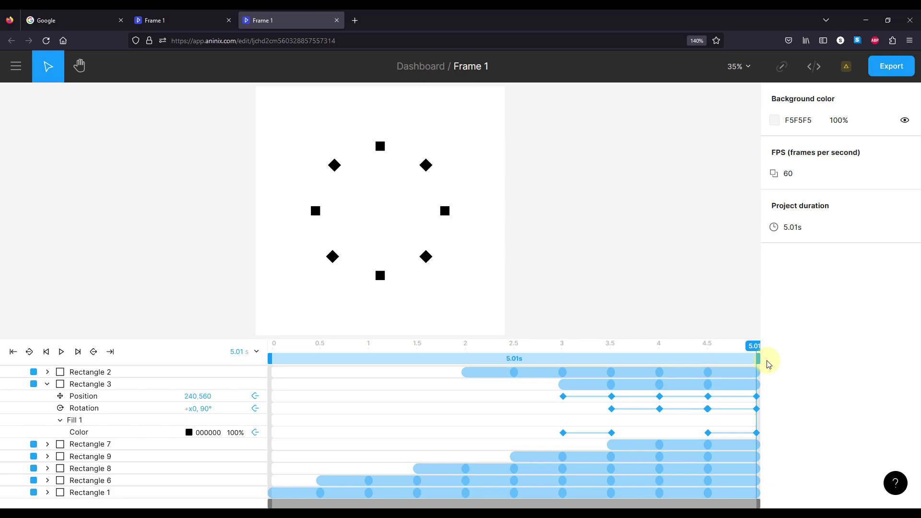
{"action": "left_click_drag", "start_coordinate": [751, 353], "coordinate": [240, 372]}
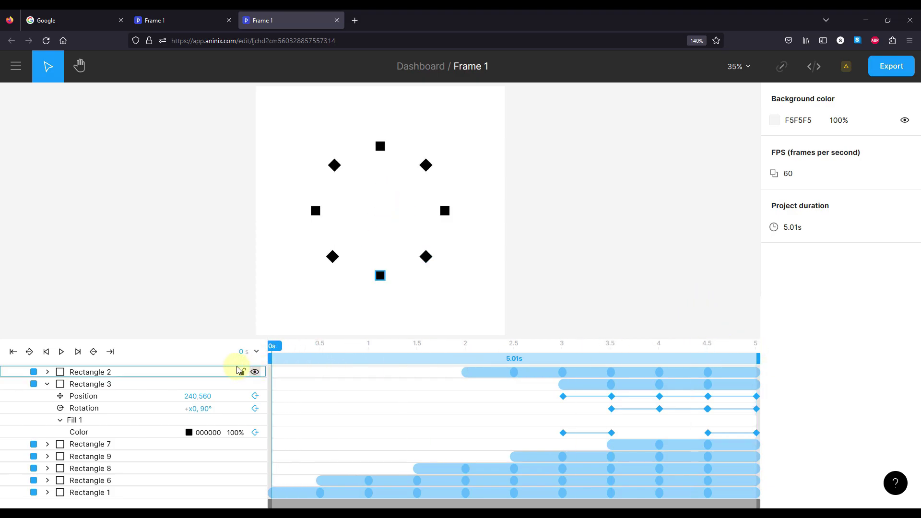
{"action": "left_click", "coordinate": [61, 352]}
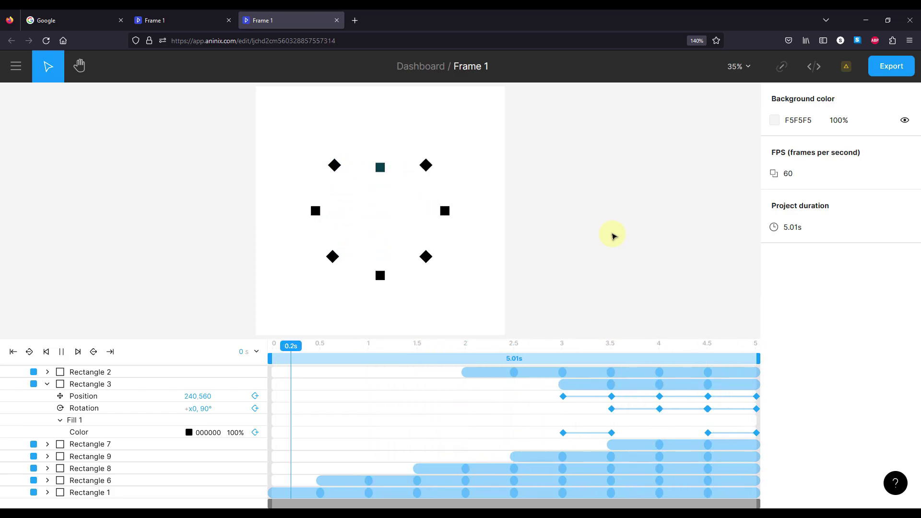
{"action": "left_click", "coordinate": [78, 353]}
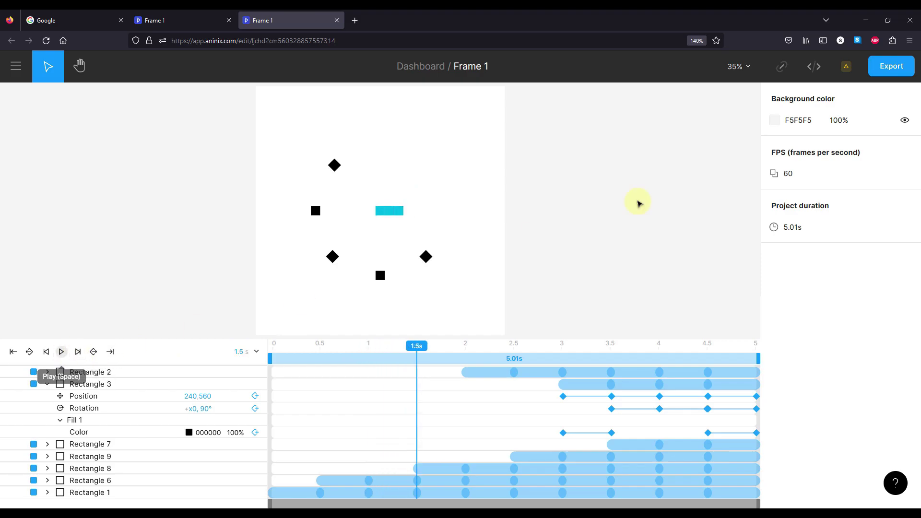
- Export the animation as a JSON file instead of an MP4
{"action": "left_click", "coordinate": [903, 75]}
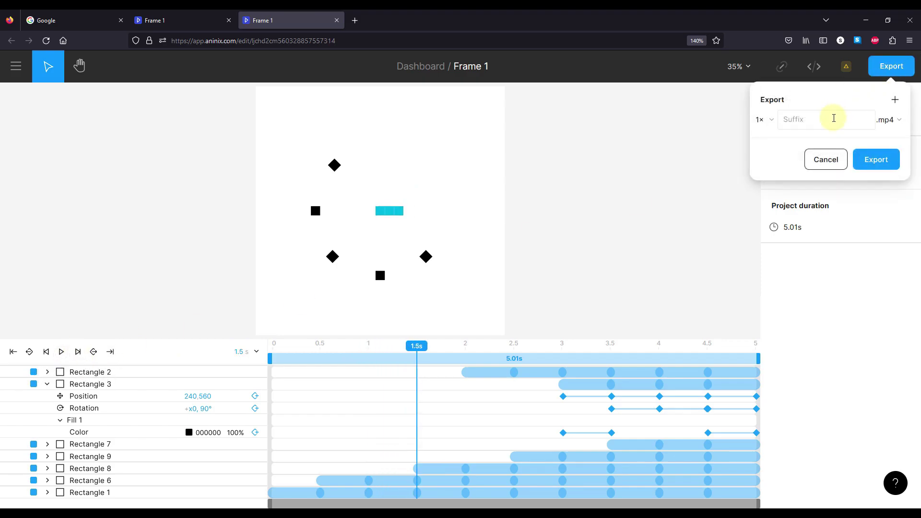
{"action": "left_click", "coordinate": [887, 120]}
{"action": "left_click", "coordinate": [887, 177]}
{"action": "left_click", "coordinate": [859, 162]}
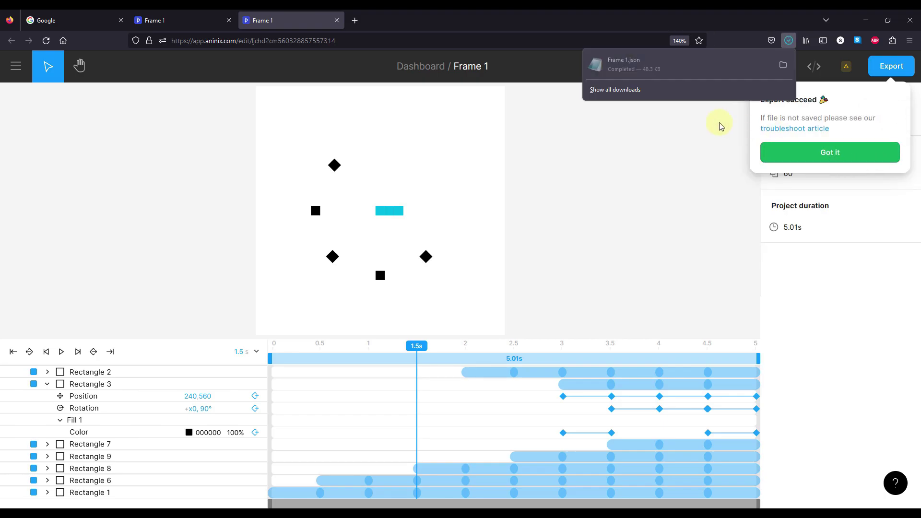
- Open the download folder of the exported file, rename Frame 1.json to clock.json, and close the folder
{"action": "left_click", "coordinate": [783, 66]}
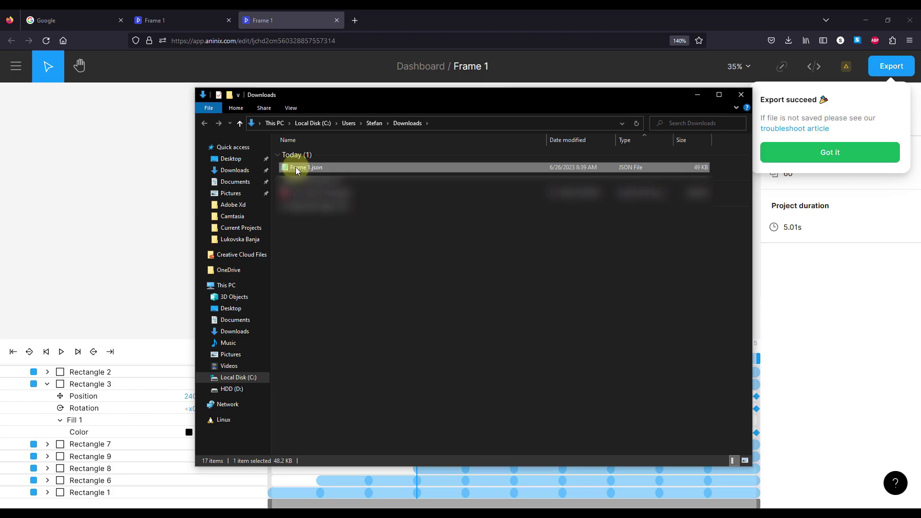
{"action": "right_click", "coordinate": [296, 168]}
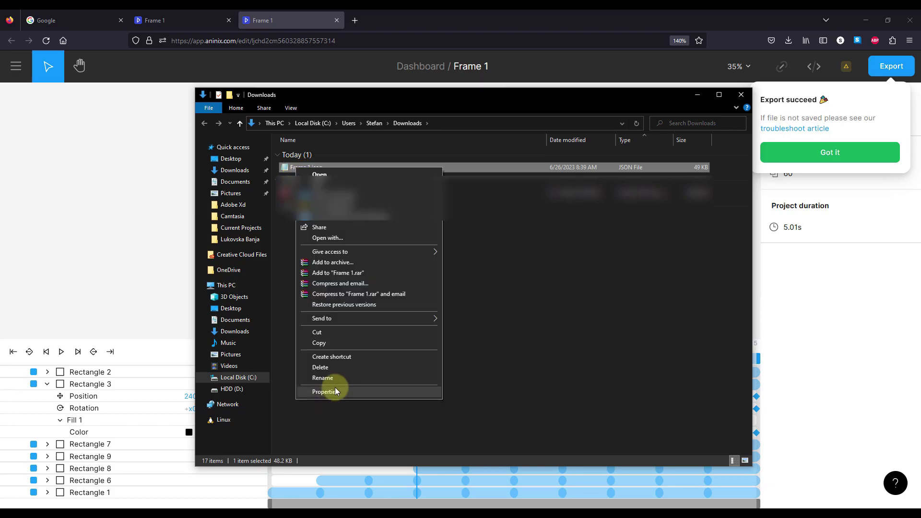
{"action": "left_click", "coordinate": [336, 381]}
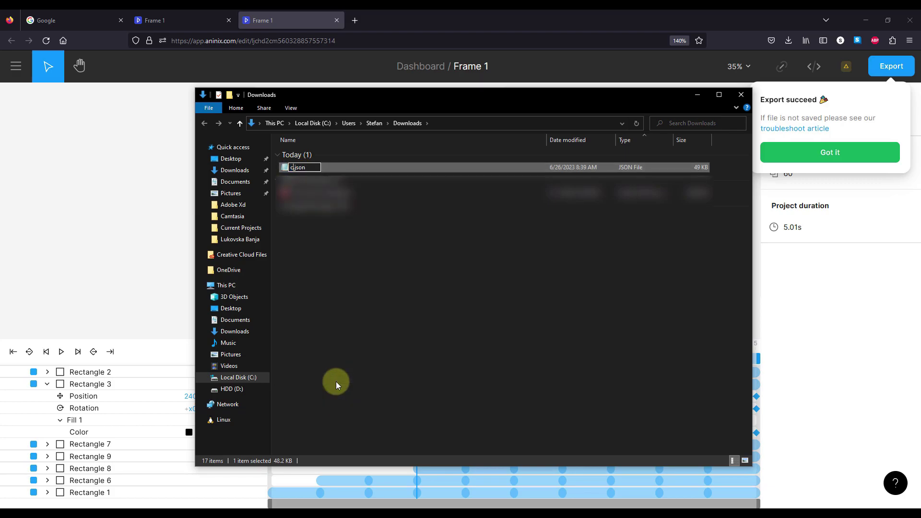
{"action": "type", "text": "clock"}
{"action": "key", "text": "Return"}
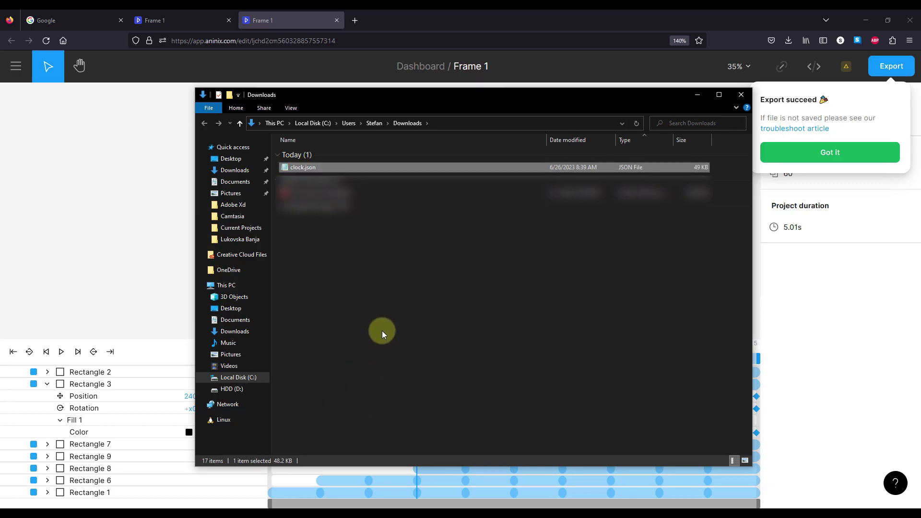
{"action": "left_click", "coordinate": [741, 94]}
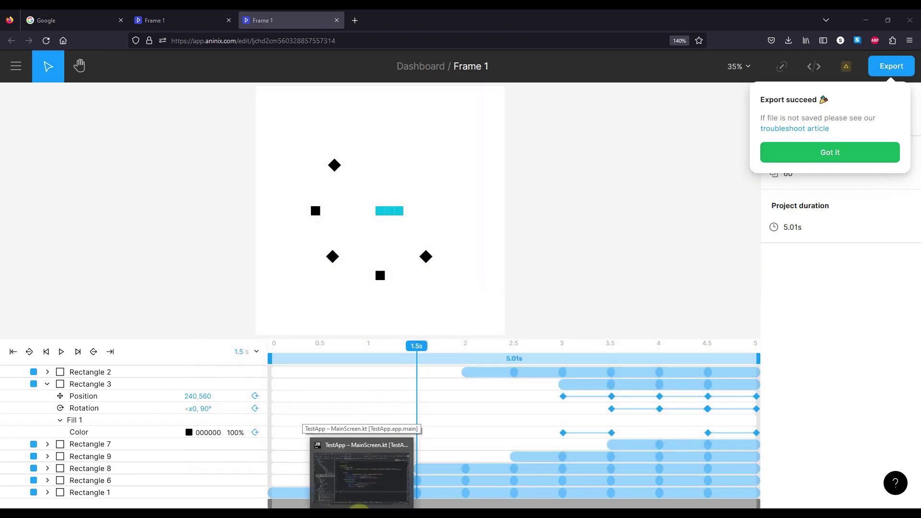
- Switch to Android Studio, paste clock.json into the project's res/raw folder, and close the opened JSON file
{"action": "left_click", "coordinate": [359, 507]}
{"action": "left_click", "coordinate": [81, 296]}
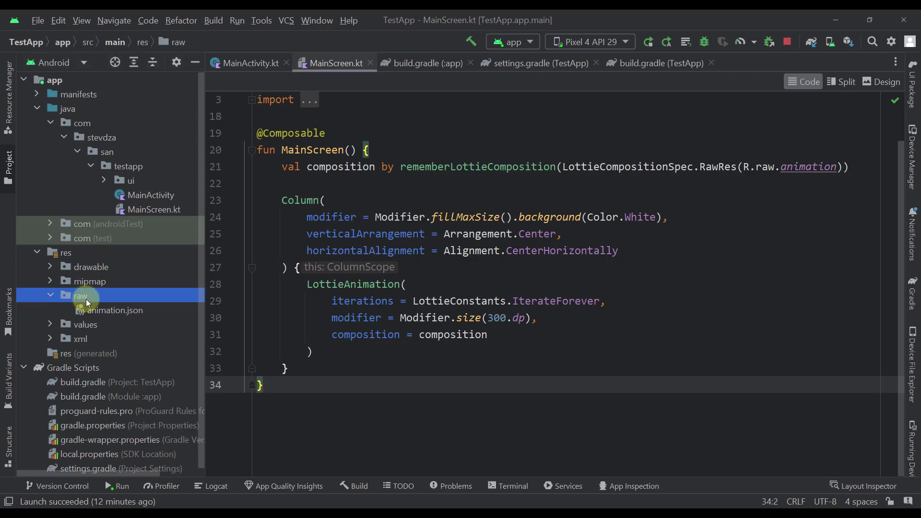
{"action": "key", "text": "ctrl+v"}
{"action": "left_click", "coordinate": [500, 311]}
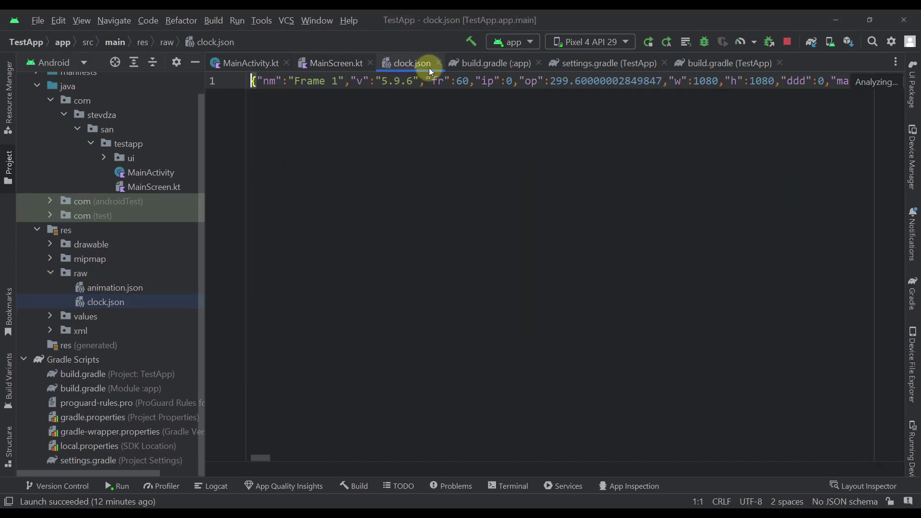
{"action": "left_click", "coordinate": [437, 63]}
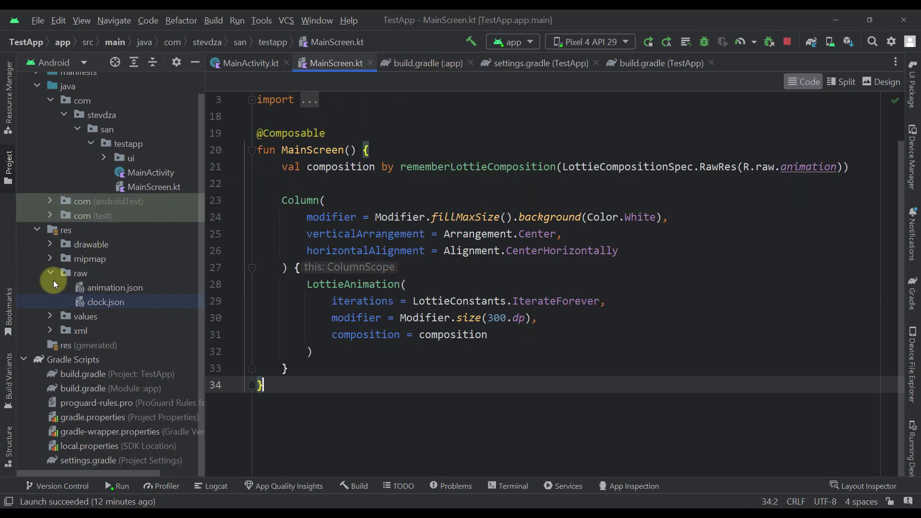
- Change the Lottie composition's raw resource in MainScreen.kt to R.raw.clock
{"action": "double_click", "coordinate": [800, 167]}
{"action": "type", "text": "clo"}
{"action": "key", "text": "Return"}
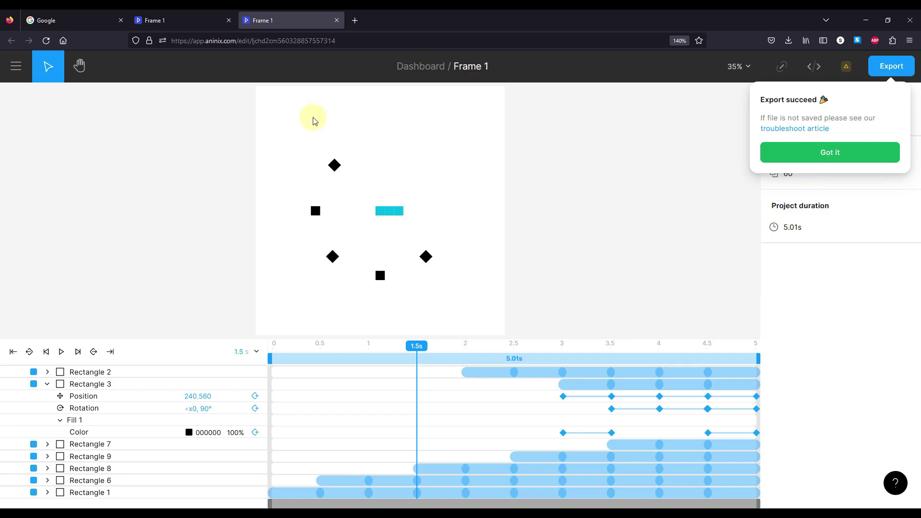
- Switch back to Aninix, dismiss the export notice, and scrub through the clock animation from its beginning
{"action": "left_click", "coordinate": [791, 153]}
{"action": "left_click_drag", "start_coordinate": [423, 349], "coordinate": [283, 355]}
{"action": "left_click_drag", "start_coordinate": [409, 366], "coordinate": [507, 372]}
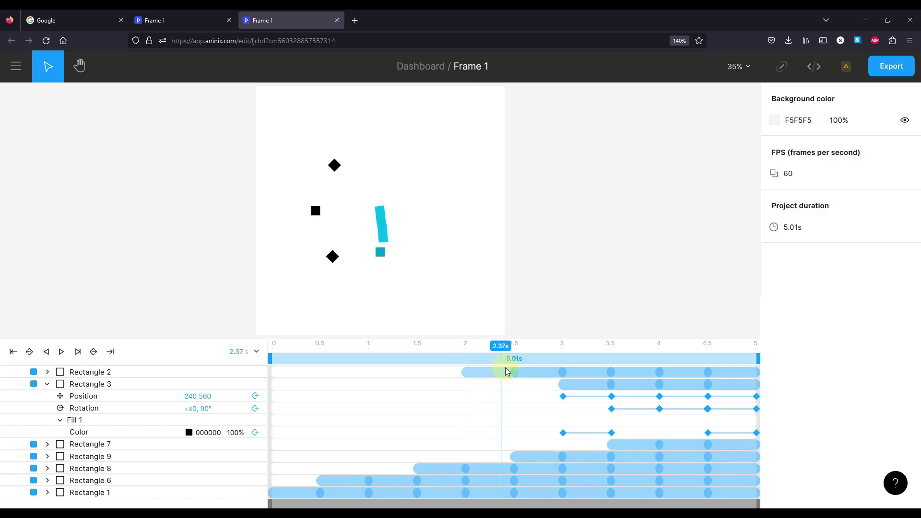
{"action": "left_click_drag", "start_coordinate": [507, 350], "coordinate": [670, 386]}
{"action": "left_click", "coordinate": [494, 374]}
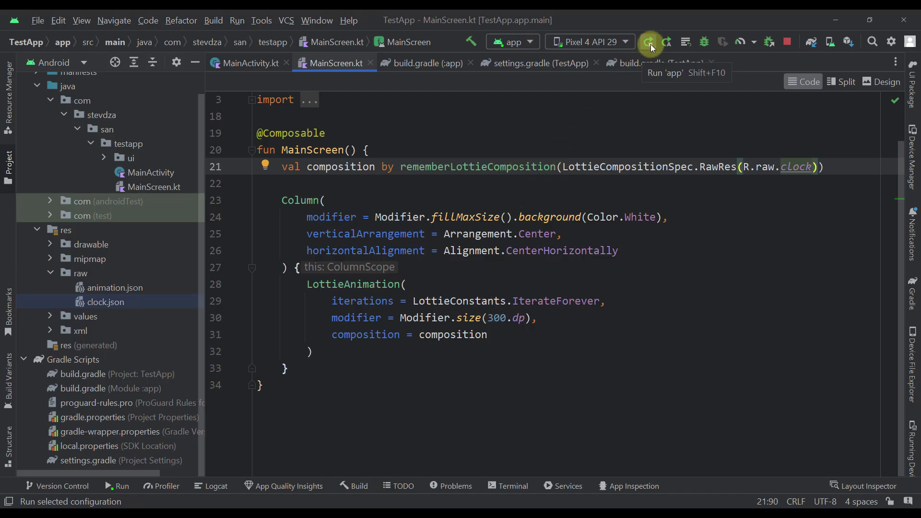
- Review MainScreen.kt in Android Studio: the RawRes composition argument and LottieAnimation's composition and iterations parameters
{"action": "left_click", "coordinate": [434, 178]}
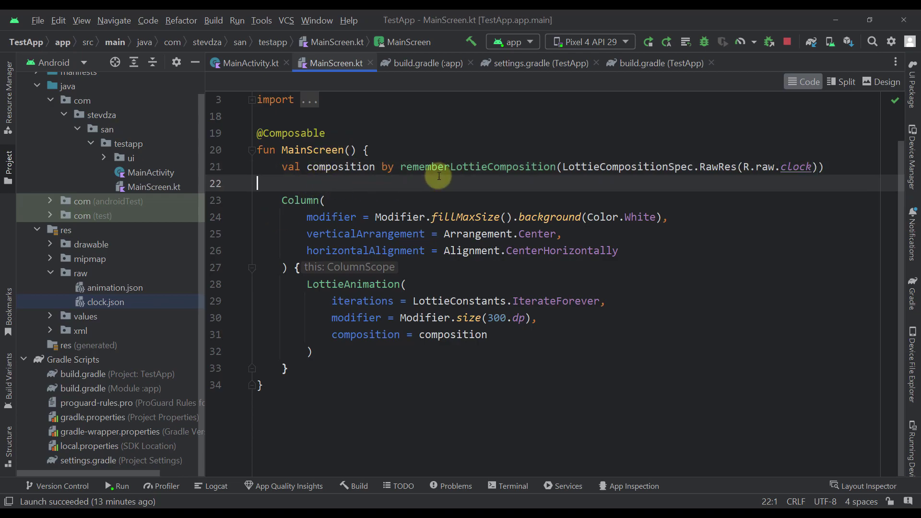
{"action": "left_click", "coordinate": [562, 166]}
{"action": "left_click_drag", "start_coordinate": [562, 167], "coordinate": [823, 166]}
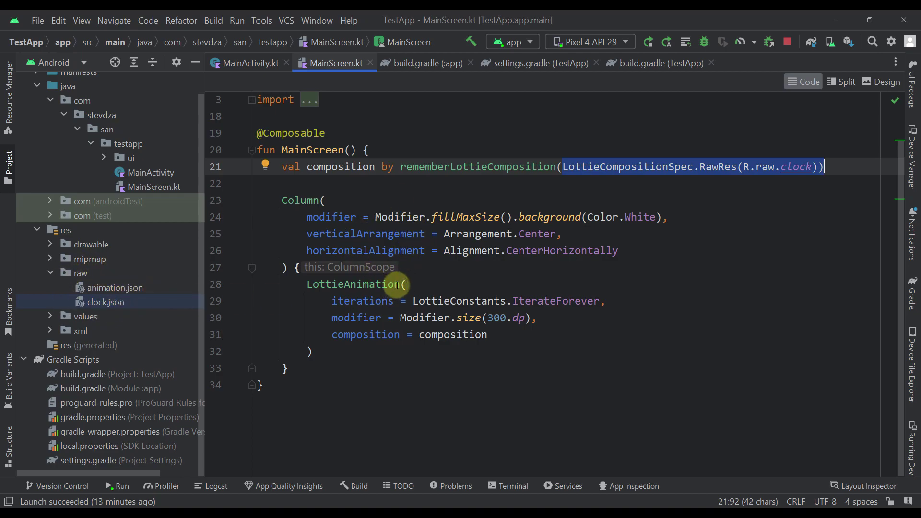
{"action": "left_click", "coordinate": [306, 284]}
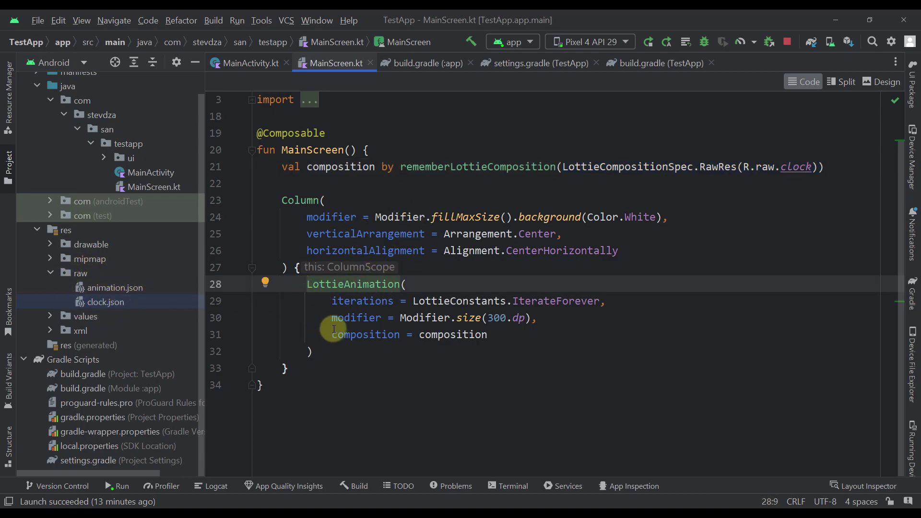
{"action": "left_click_drag", "start_coordinate": [333, 337], "coordinate": [487, 335]}
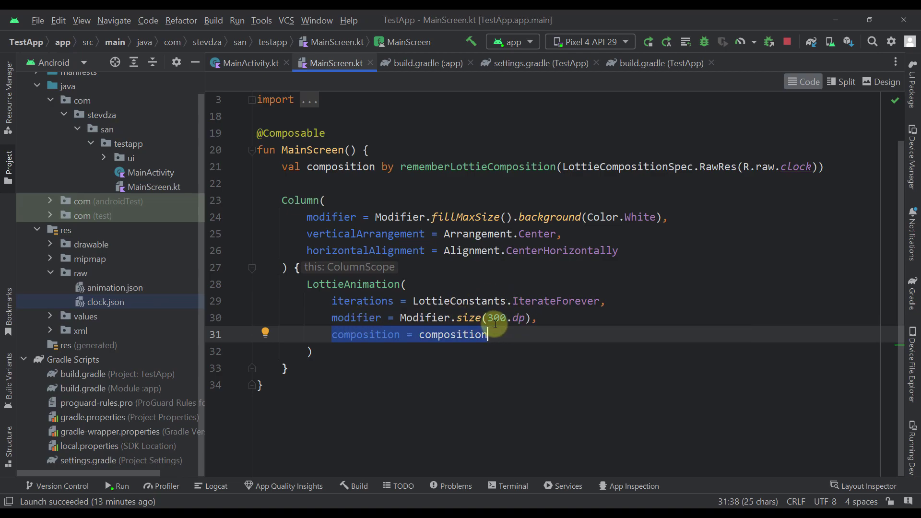
{"action": "left_click_drag", "start_coordinate": [332, 301], "coordinate": [595, 307]}
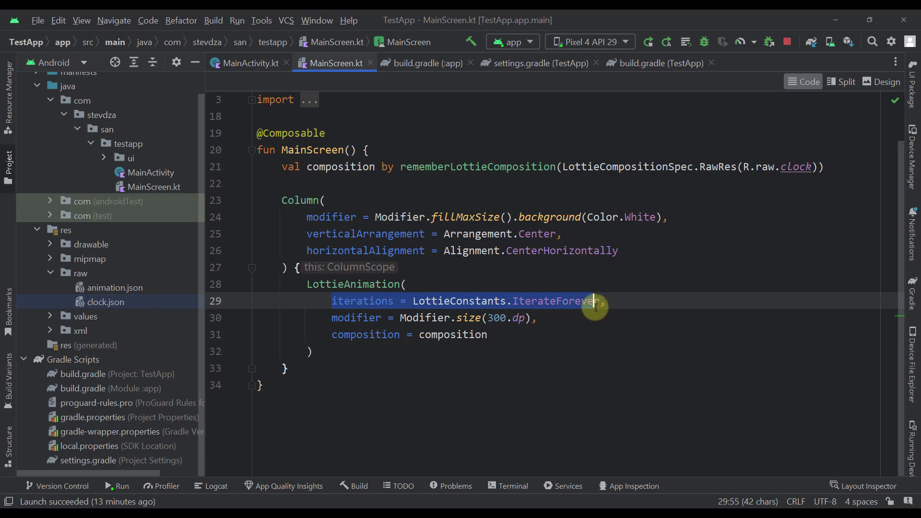
- Run the app on the Pixel 4 API 29 emulator and bring the emulator window forward to watch the animation
{"action": "left_click", "coordinate": [648, 43]}
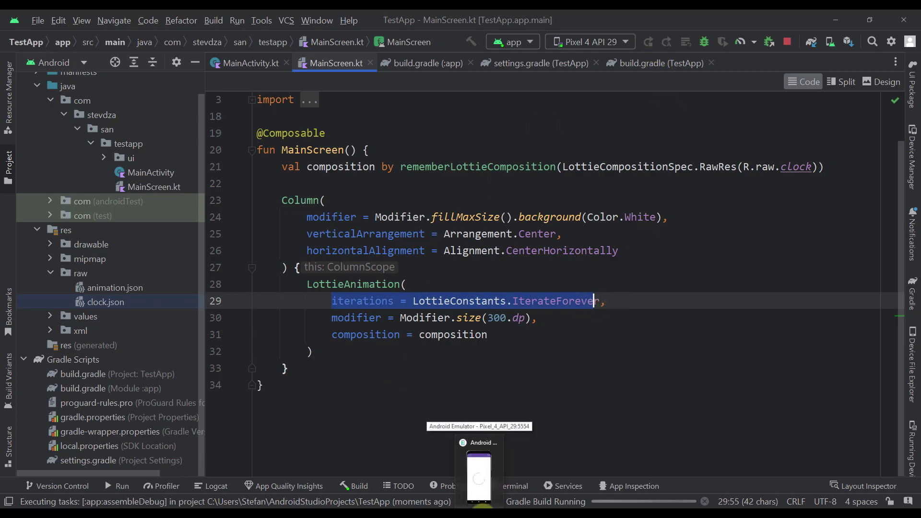
{"action": "left_click", "coordinate": [482, 504]}
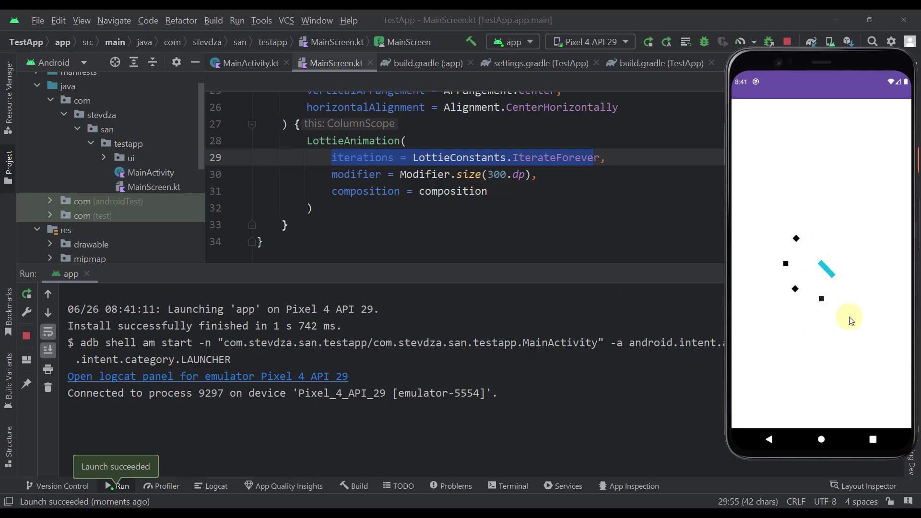
- Set the LottieAnimation modifier size to 400.dp and run the app again
{"action": "double_click", "coordinate": [496, 174]}
{"action": "type", "text": "40"}
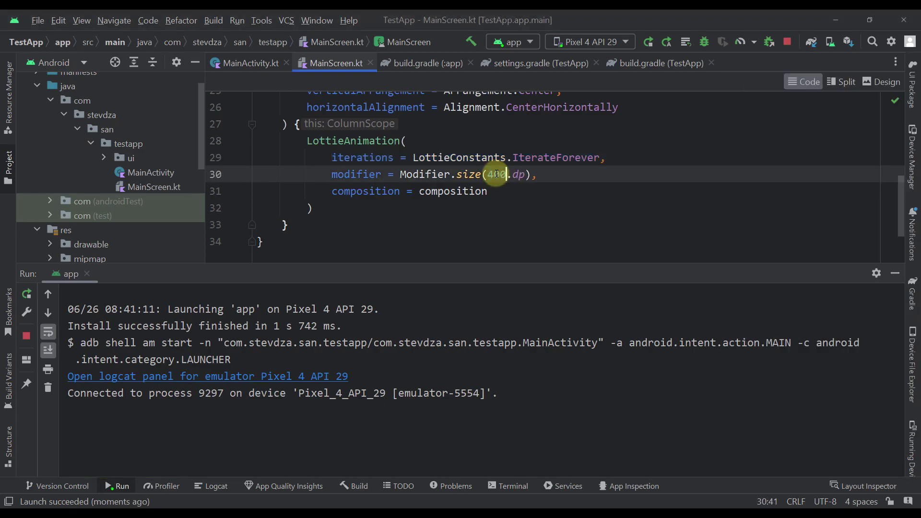
{"action": "type", "text": "0"}
{"action": "left_click", "coordinate": [648, 42]}
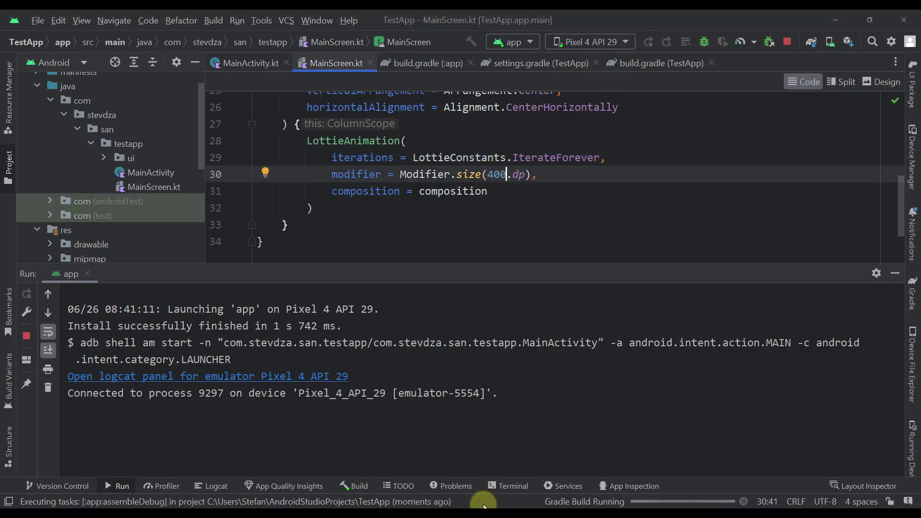